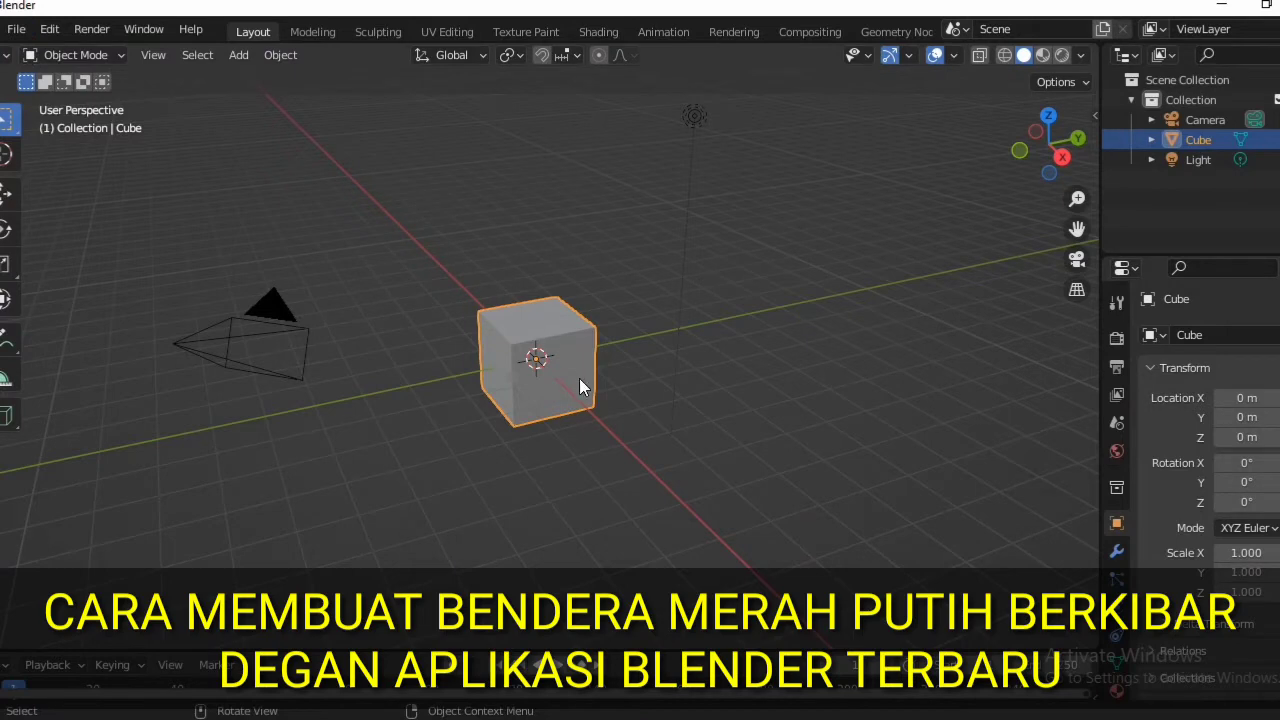
- Delete the default cube and add a plane mesh in its place
right_click(566, 350)
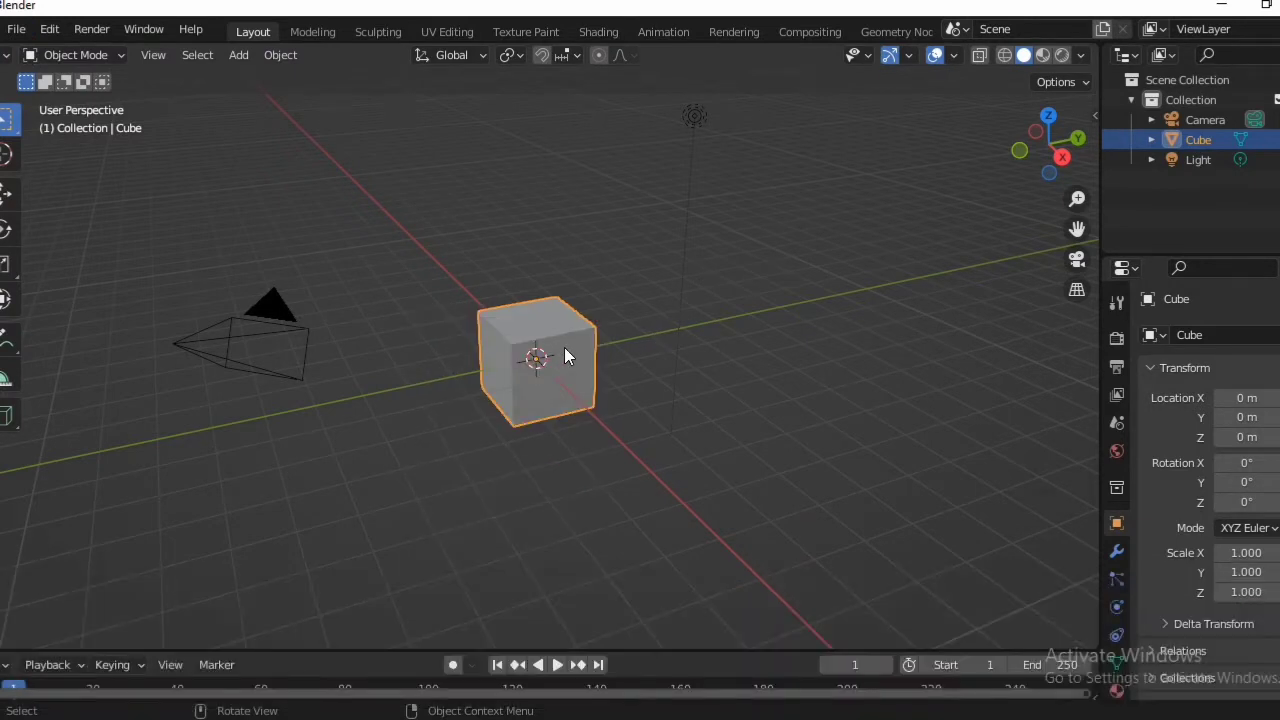
key(Delete)
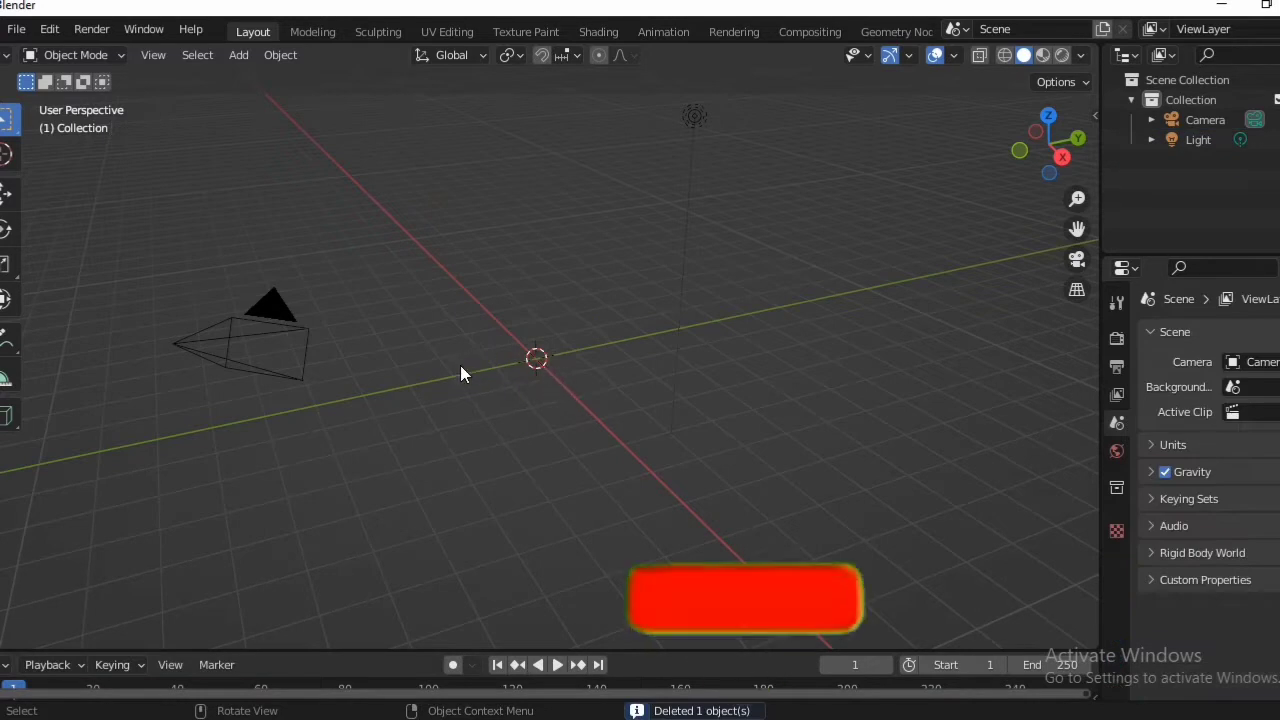
click(238, 55)
mouse_move(266, 77)
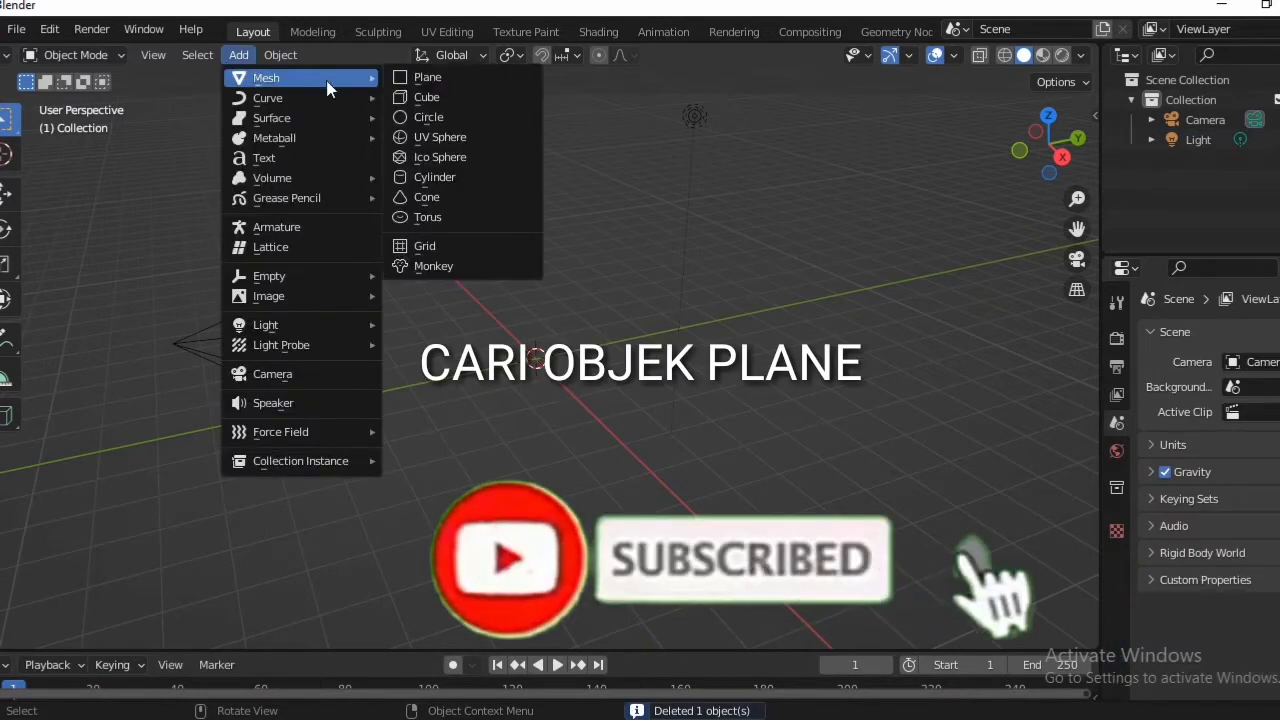
click(409, 80)
- Rotate the plane 90° about the global Y axis so it stands upright
middle_drag(628, 409, 554, 396)
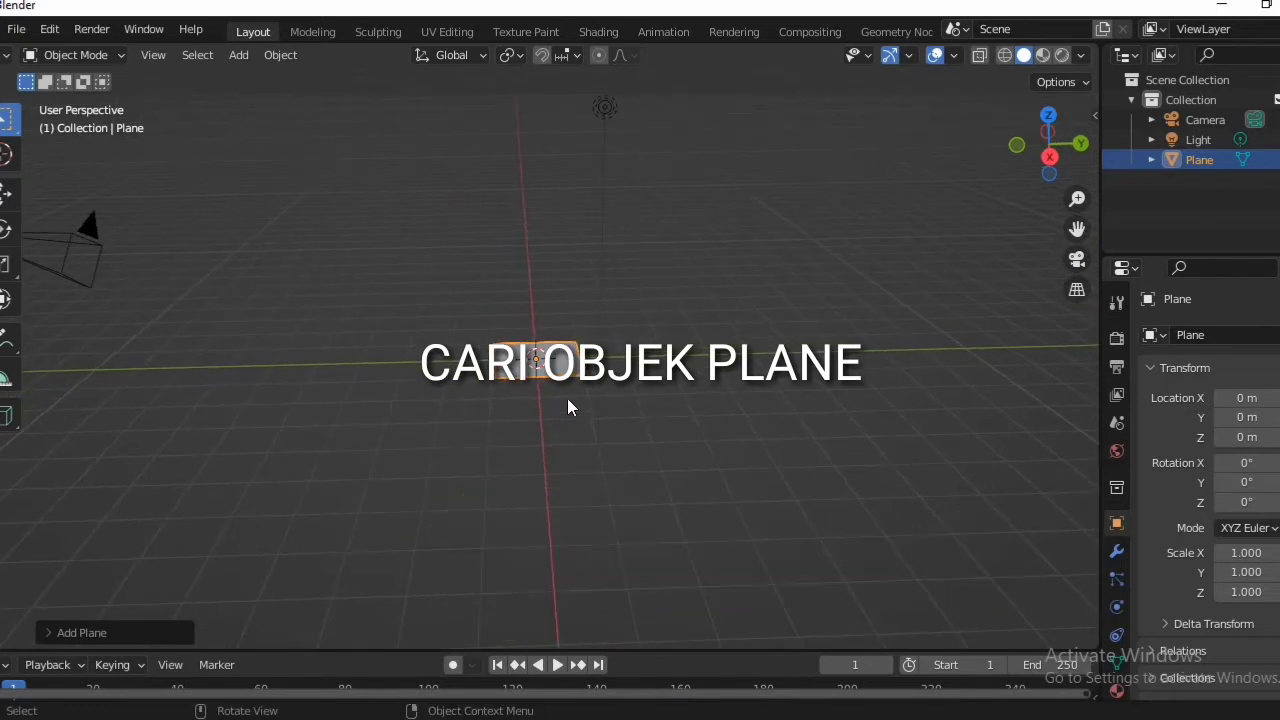
key(r)
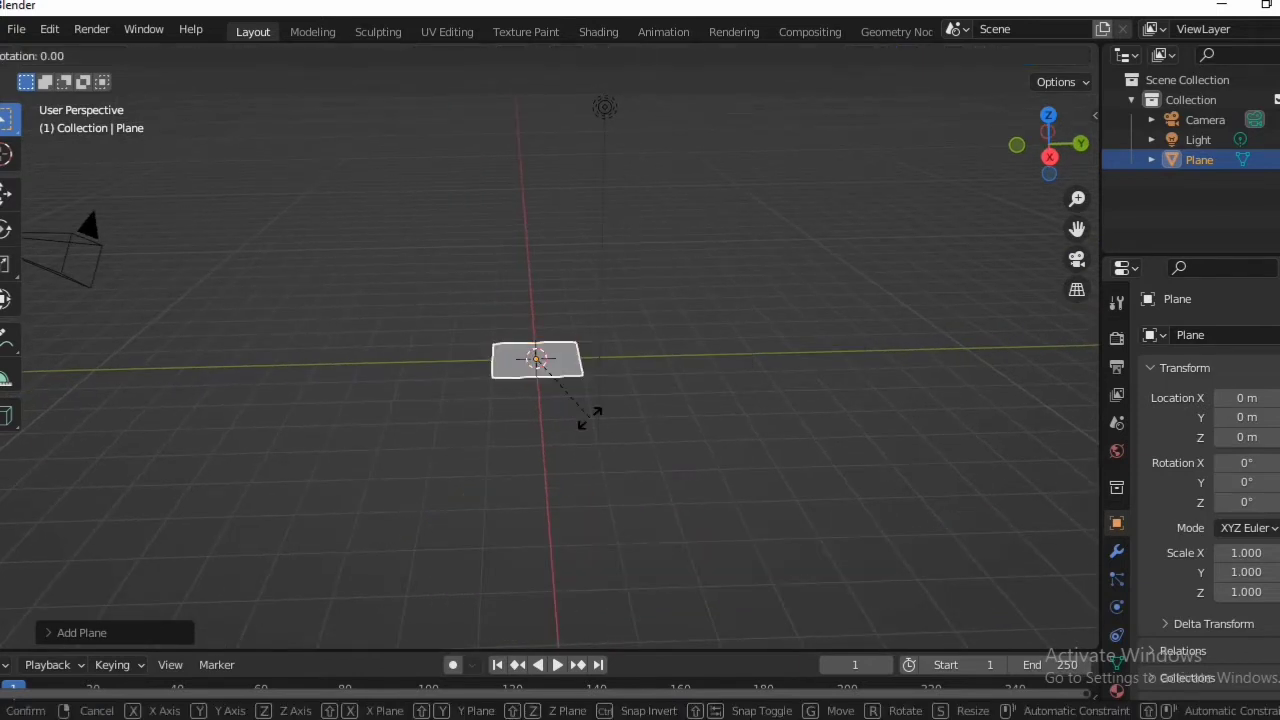
text(y90)
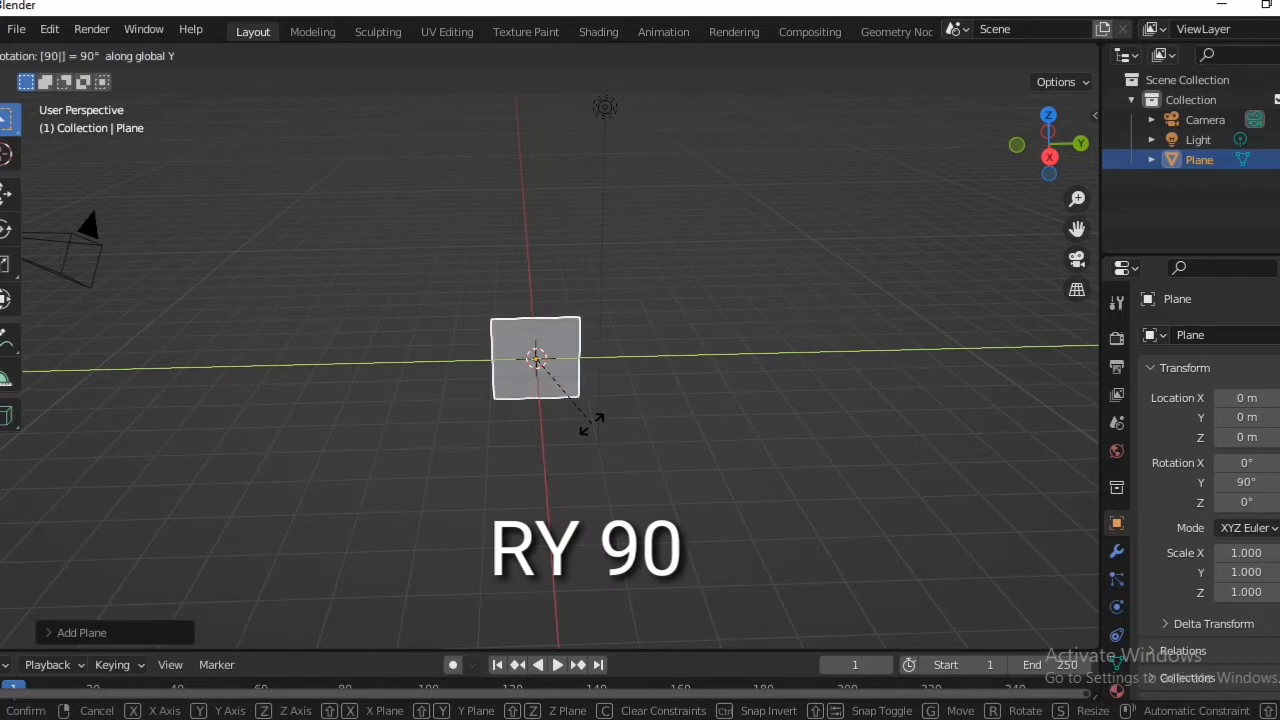
key(Return)
- Scale the plane along the Y axis to about 2.18 to form a wide flag rectangle
scroll(600, 402, up, 4)
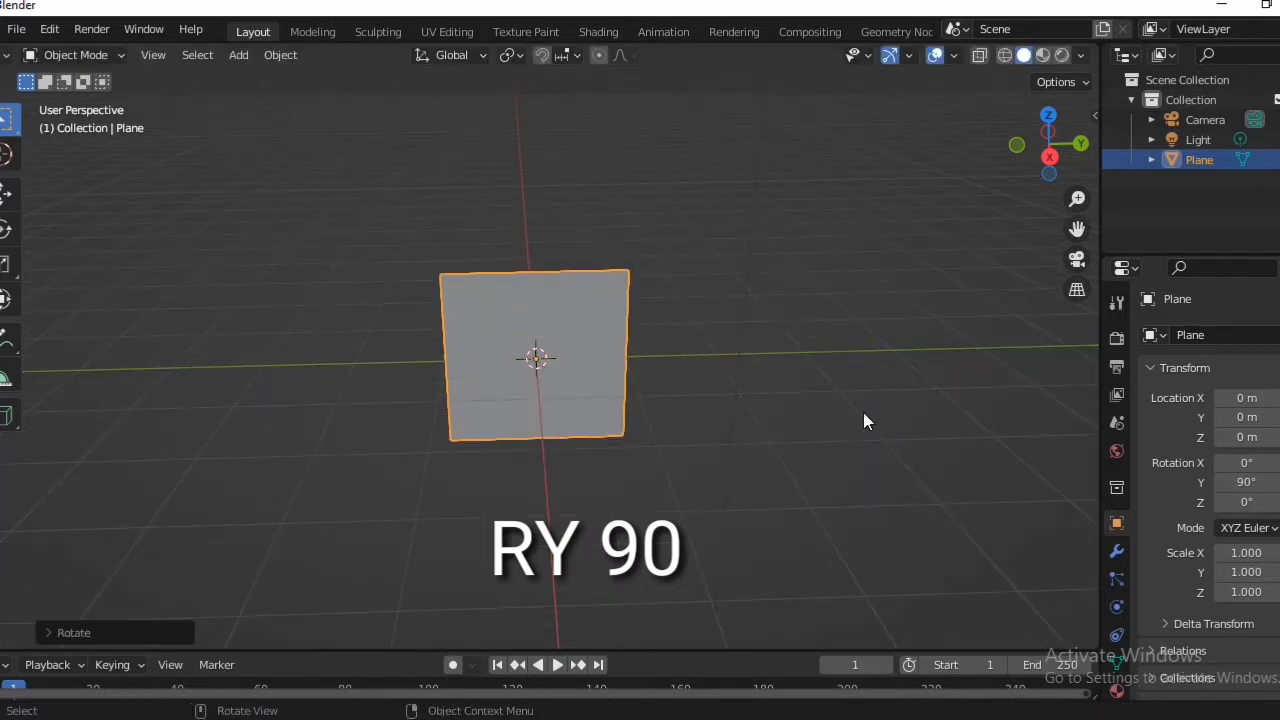
key(s)
key(y)
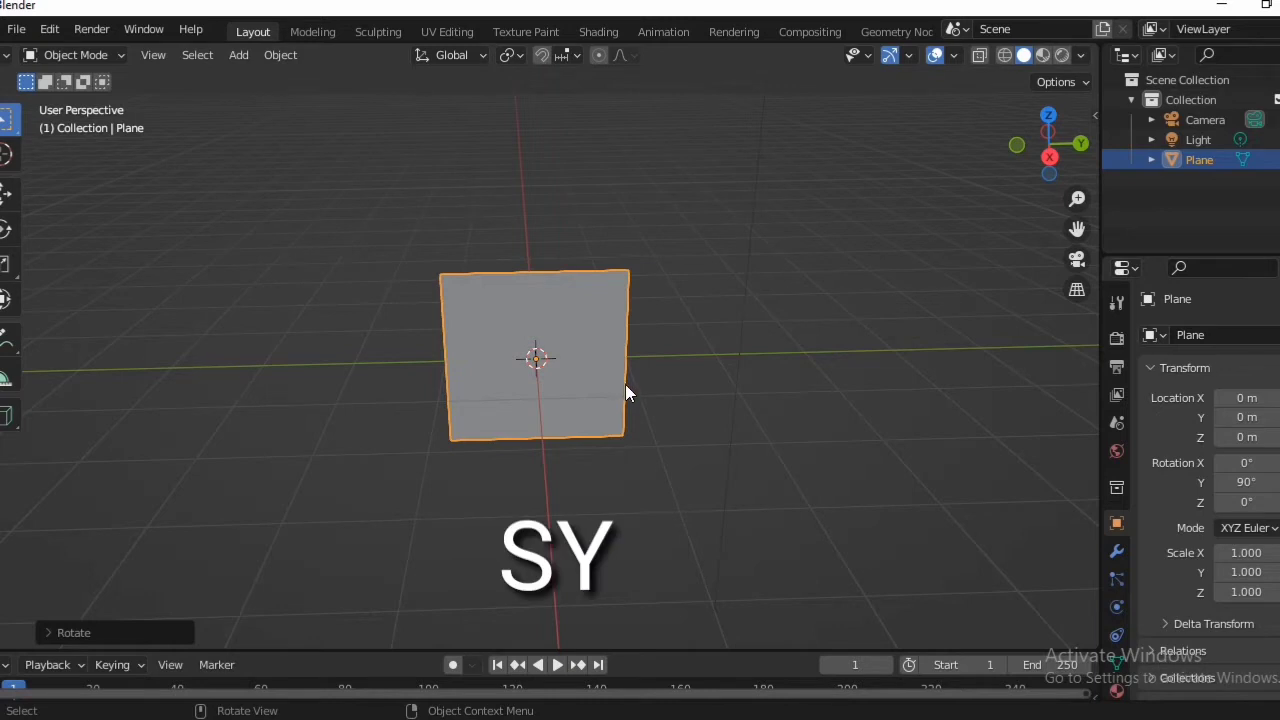
key(s)
key(y)
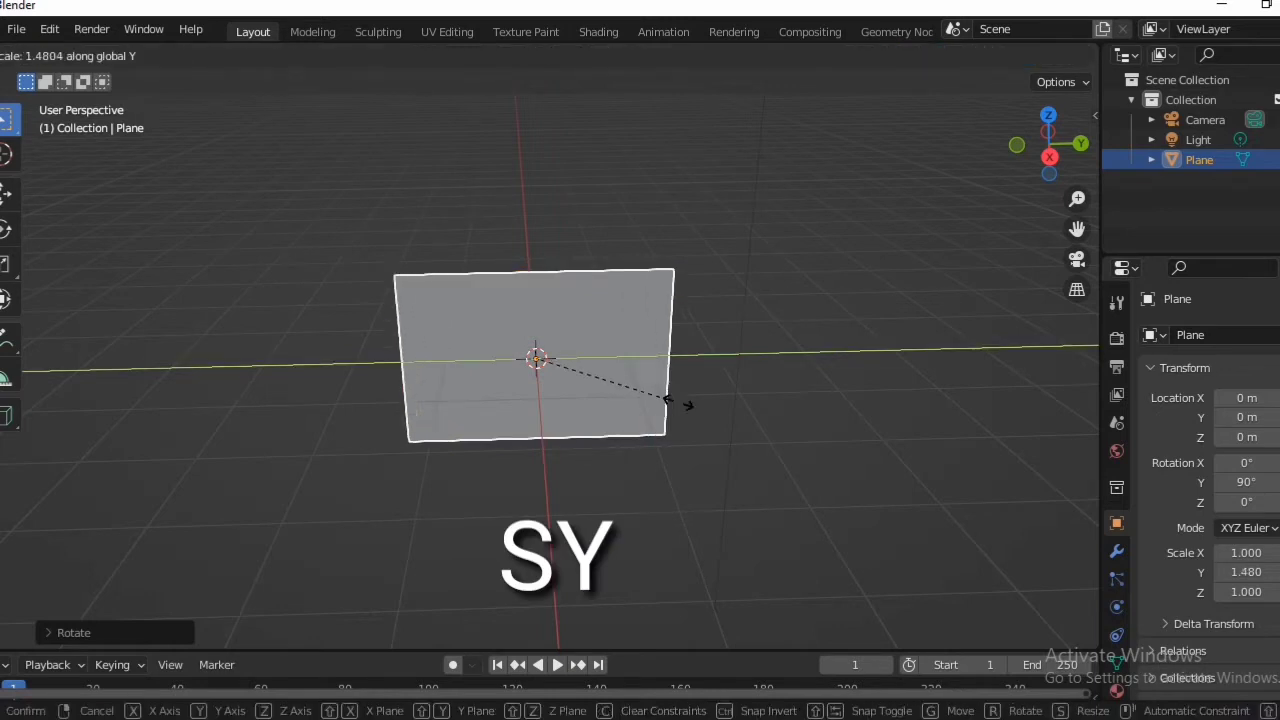
click(724, 420)
- In Edit Mode, add one centred horizontal loop cut that splits the plane into upper and lower halves
middle_drag(745, 444, 725, 396)
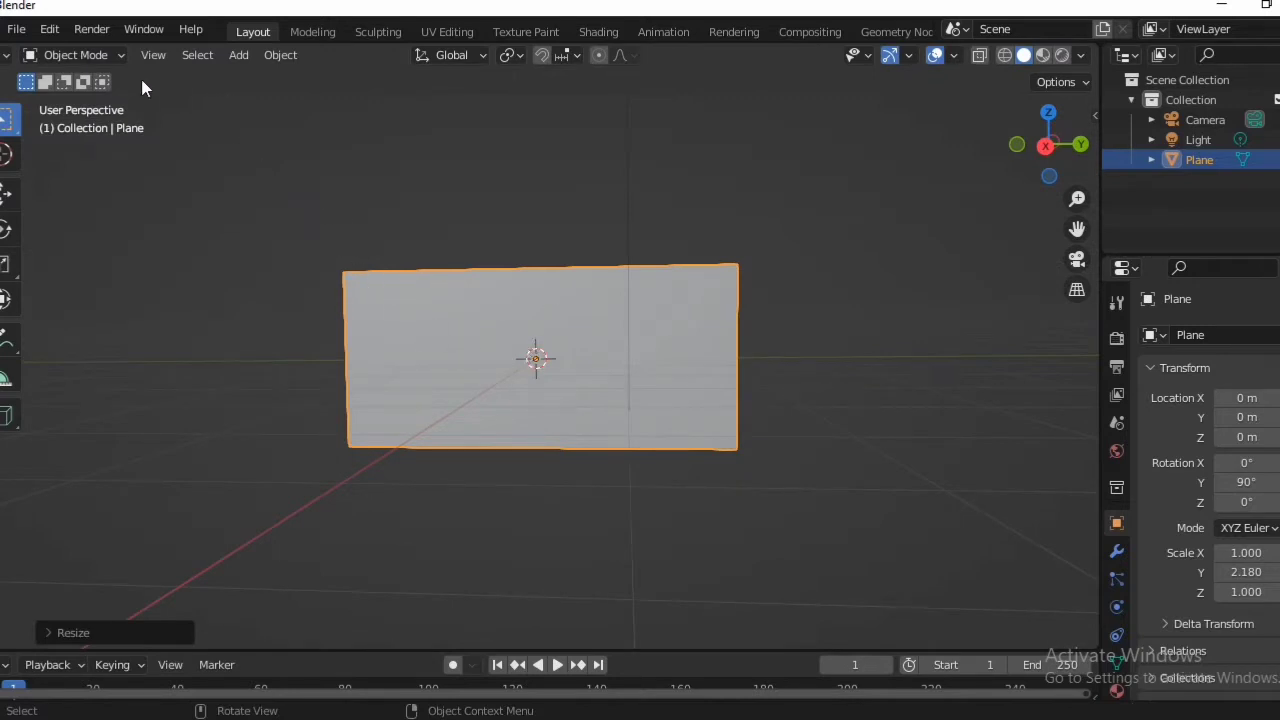
click(118, 58)
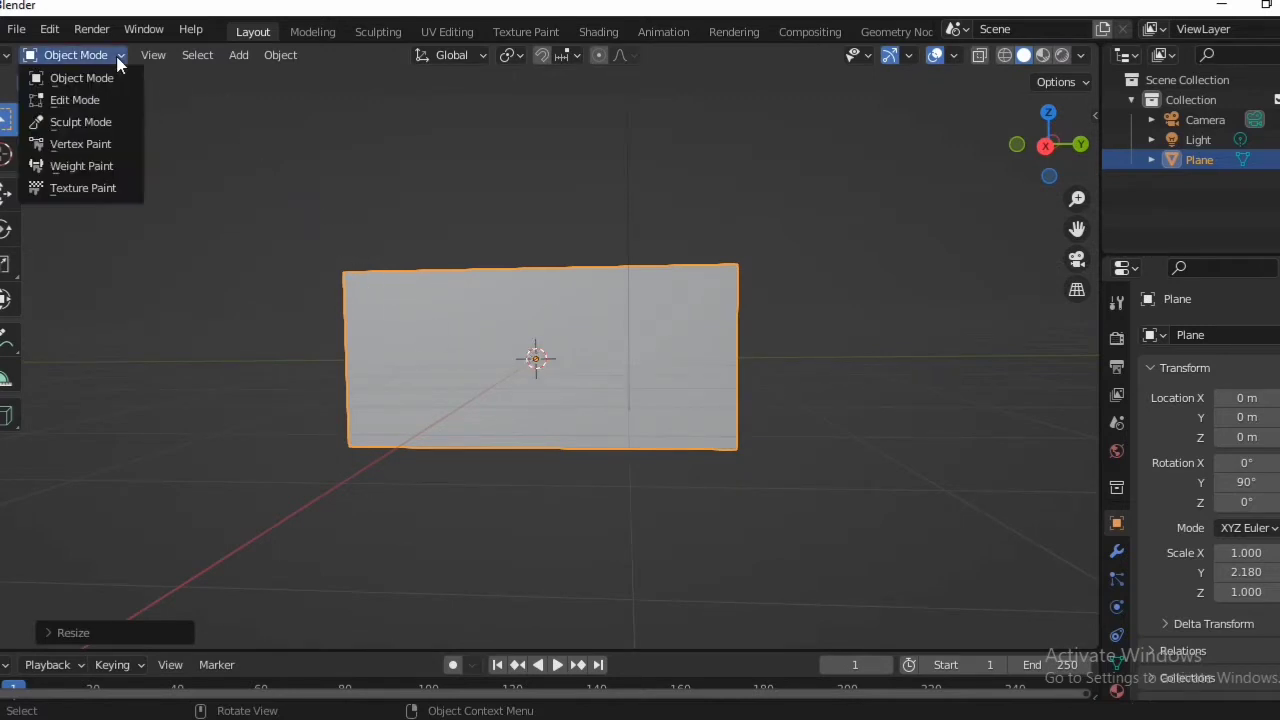
click(75, 100)
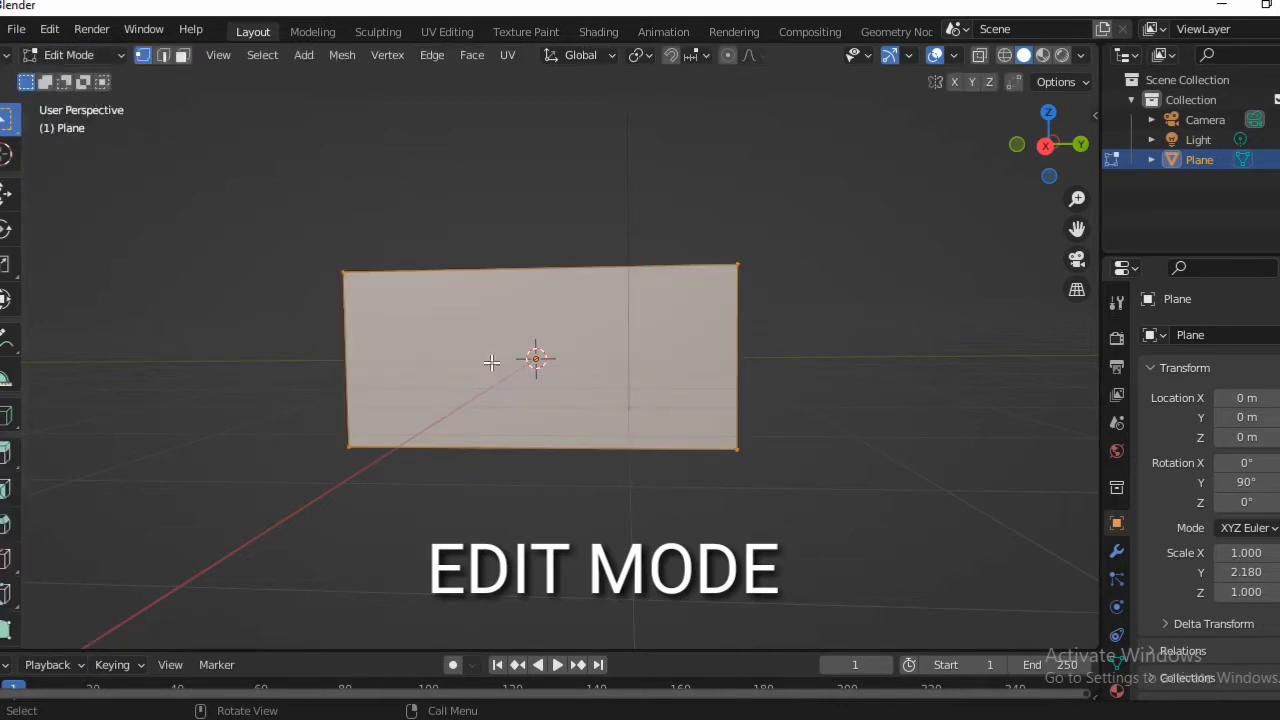
middle_drag(563, 460, 591, 460)
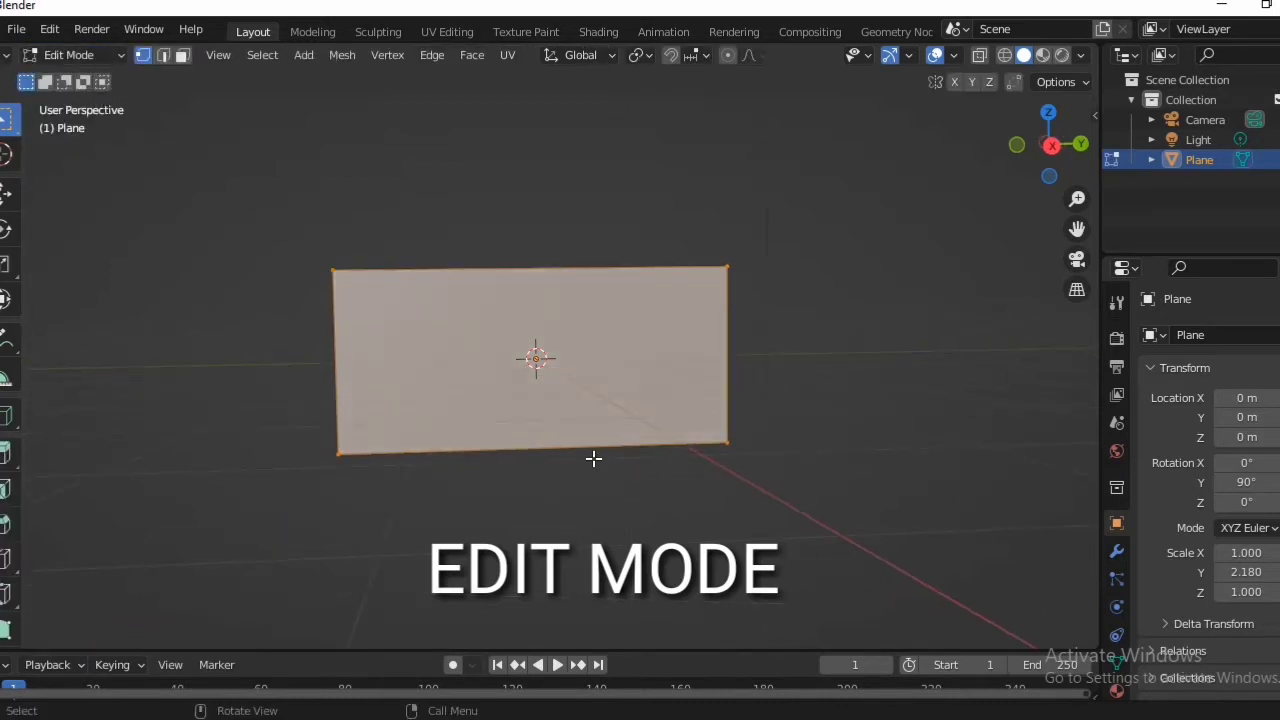
key(ctrl+r)
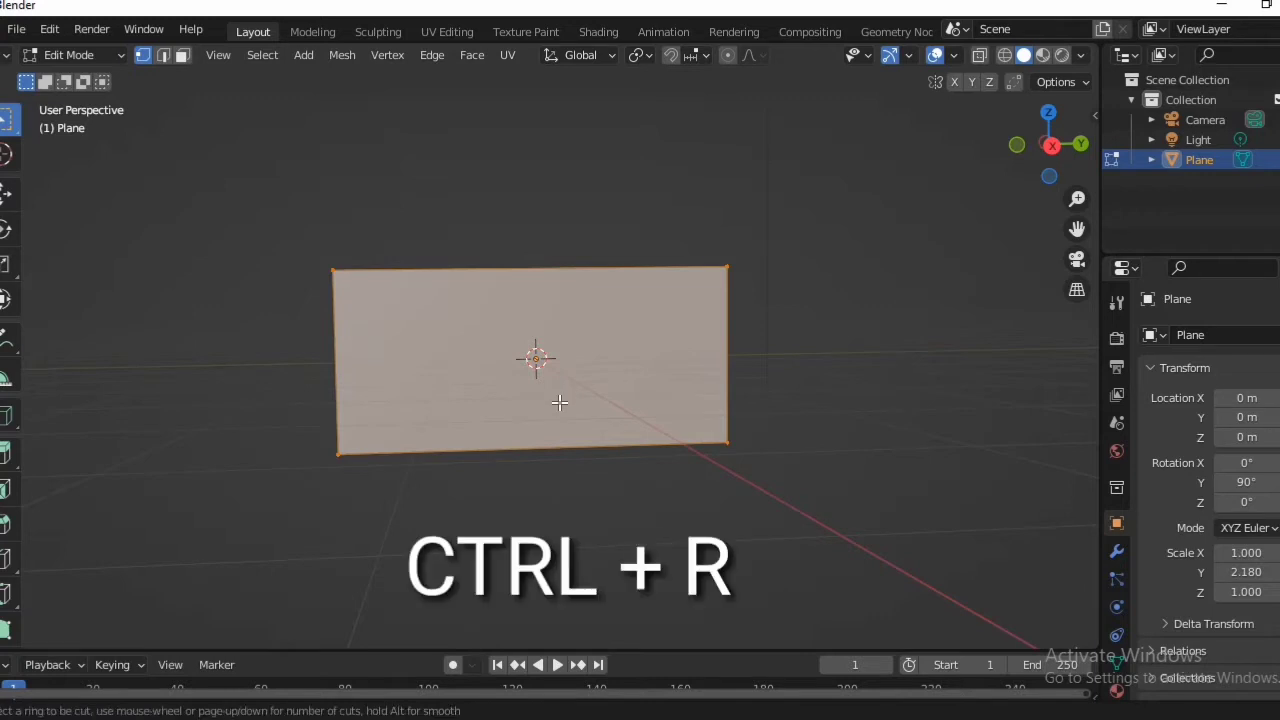
click(712, 366)
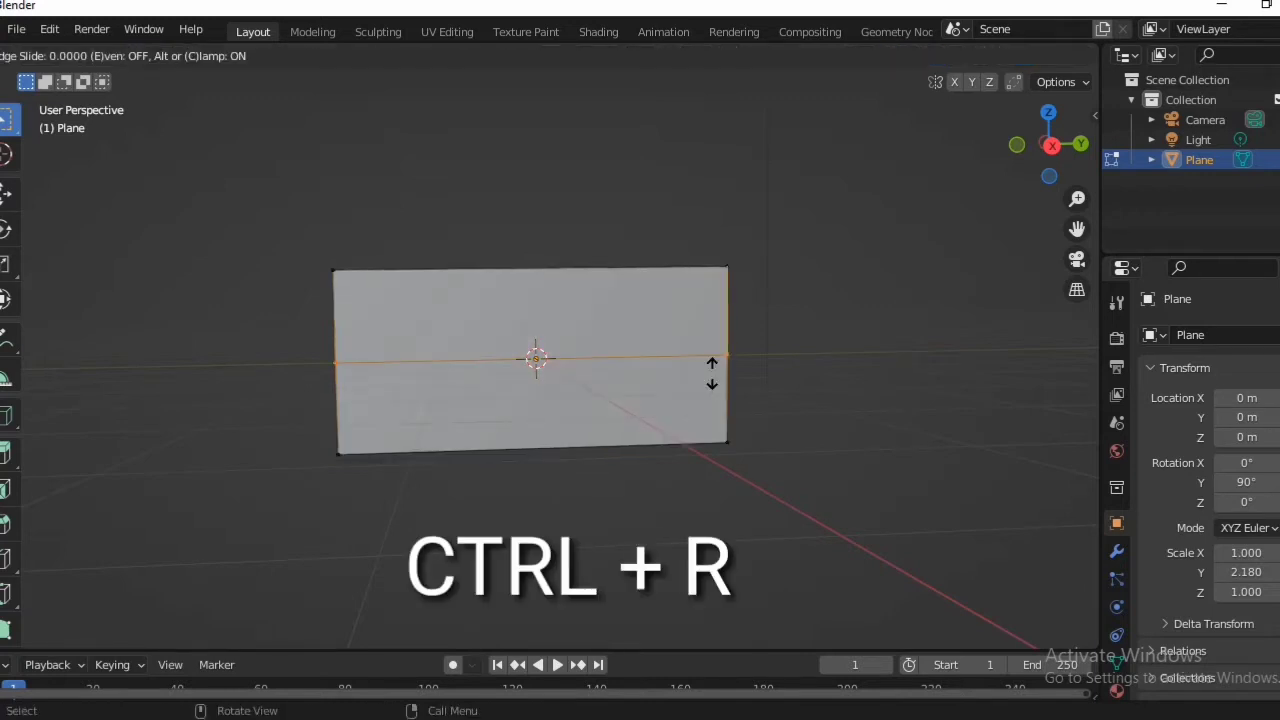
right_click(712, 373)
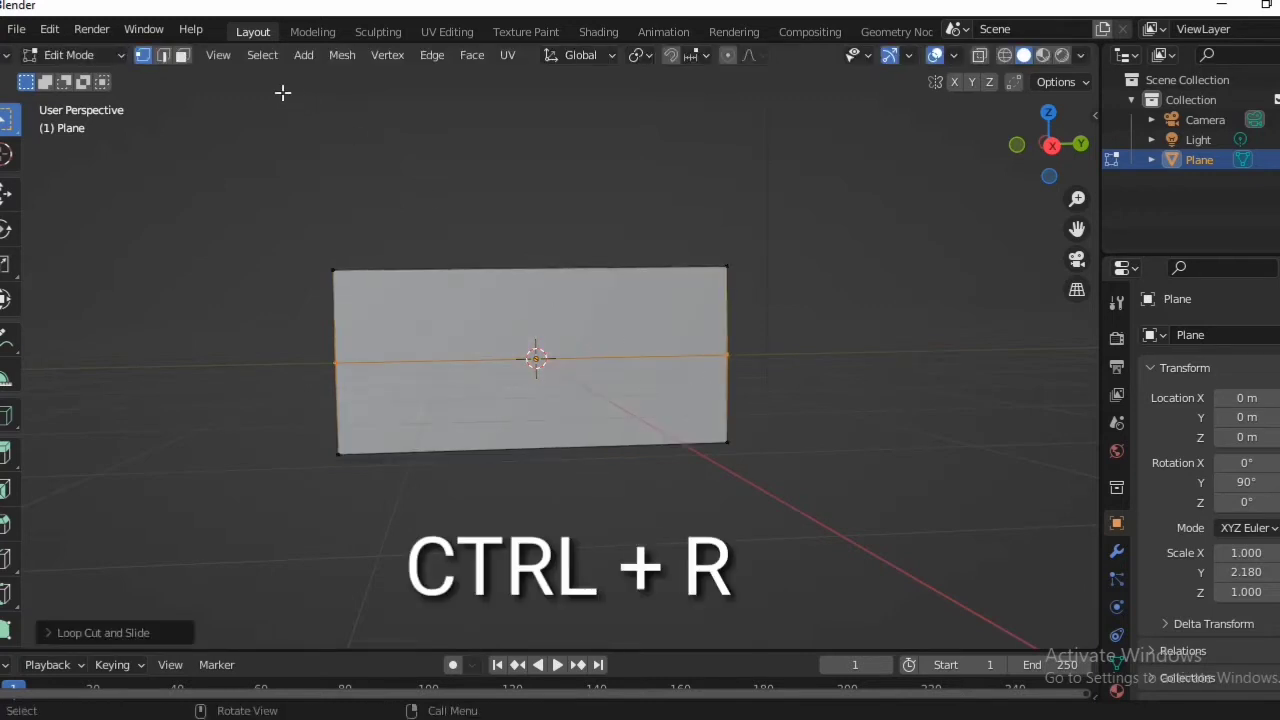
- Select the upper face in face select mode and create a new material on the plane
click(183, 56)
click(674, 294)
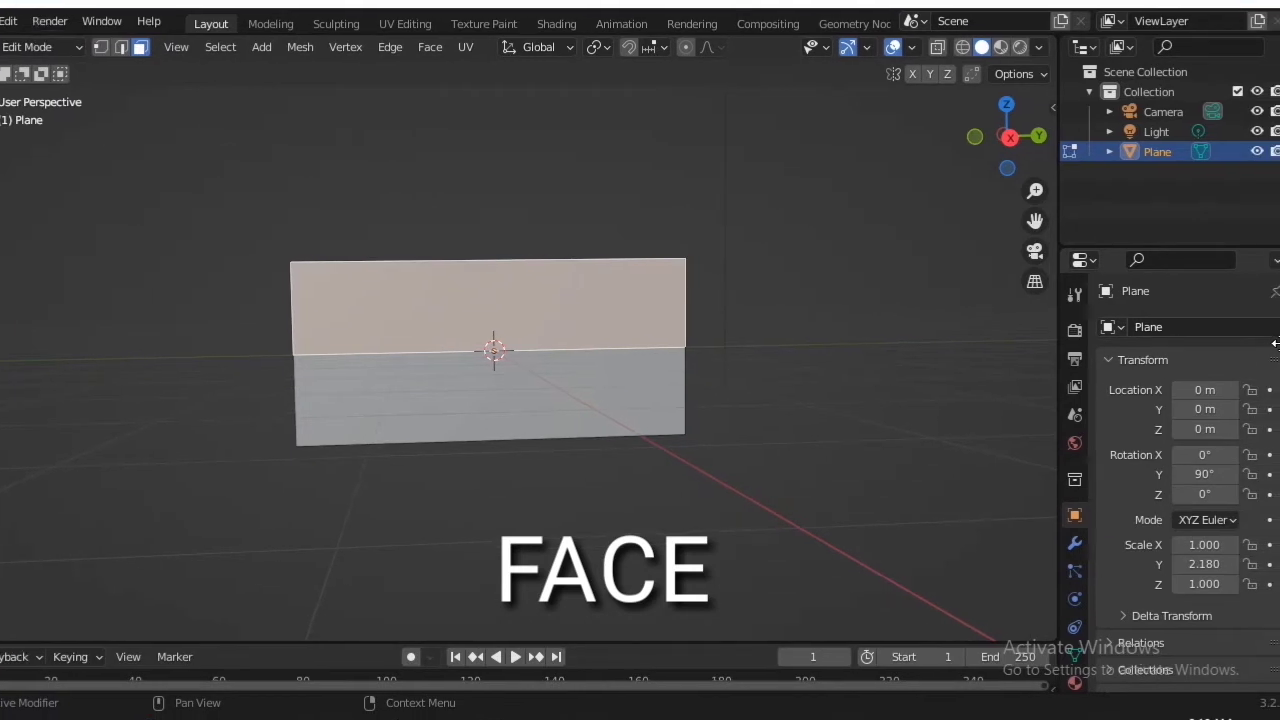
scroll(1103, 529, down, 4)
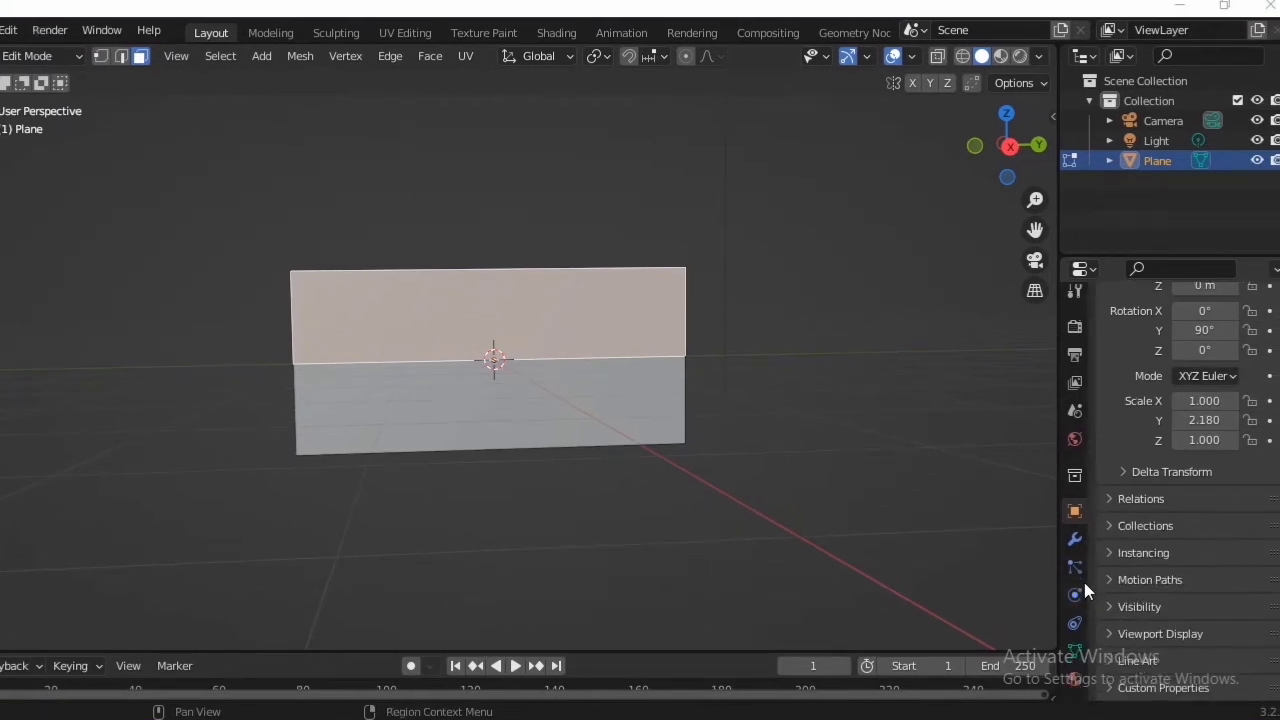
click(1075, 680)
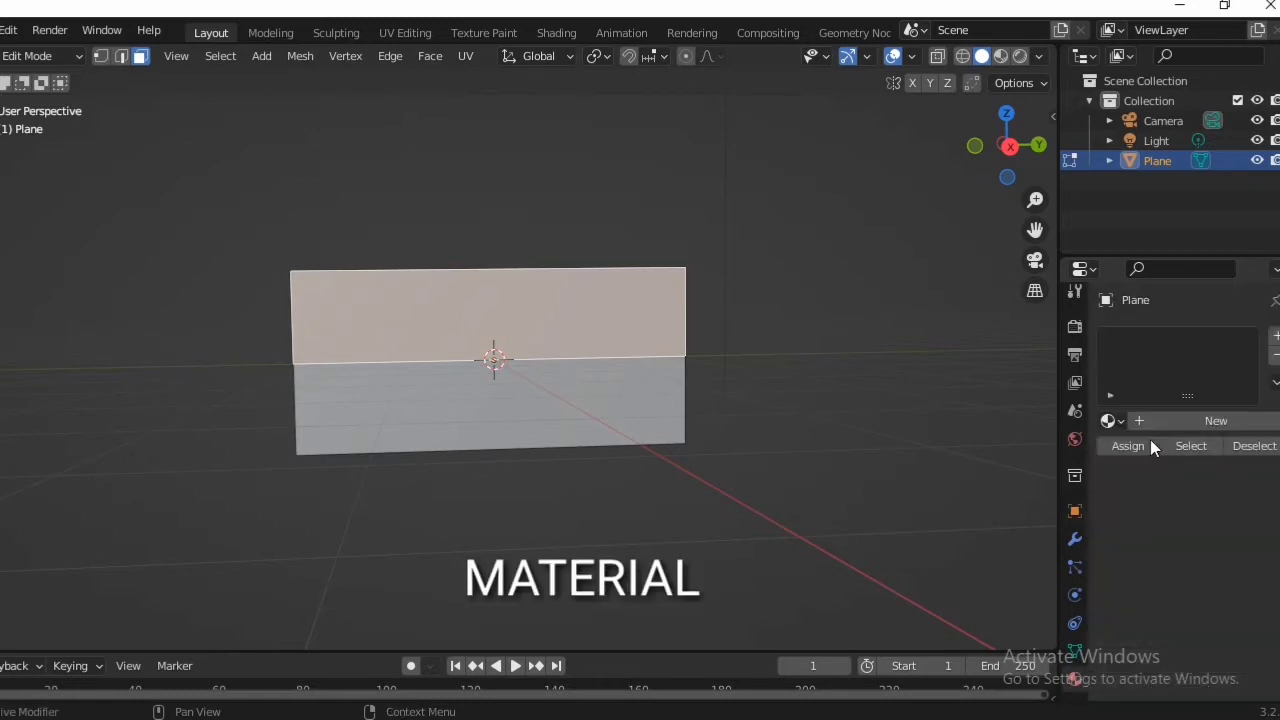
click(1185, 420)
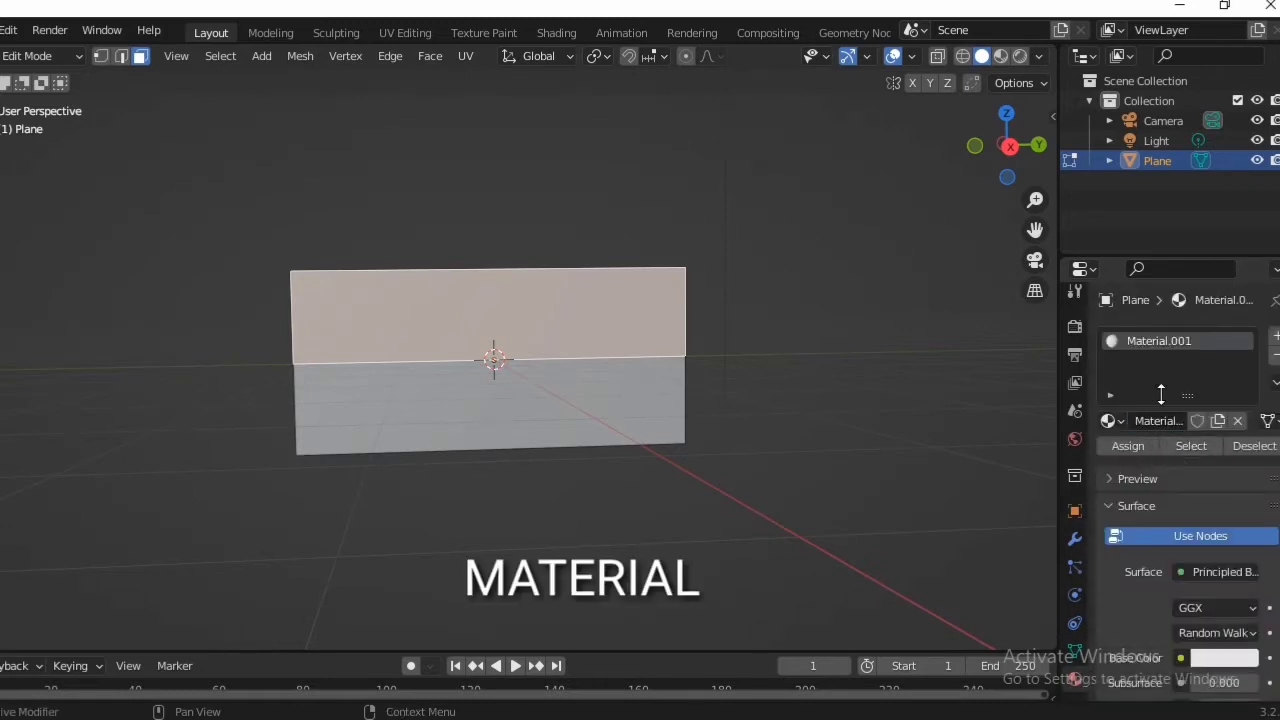
- Set the new material's base color to fully saturated red and switch the viewport to material preview
scroll(1206, 653, down, 4)
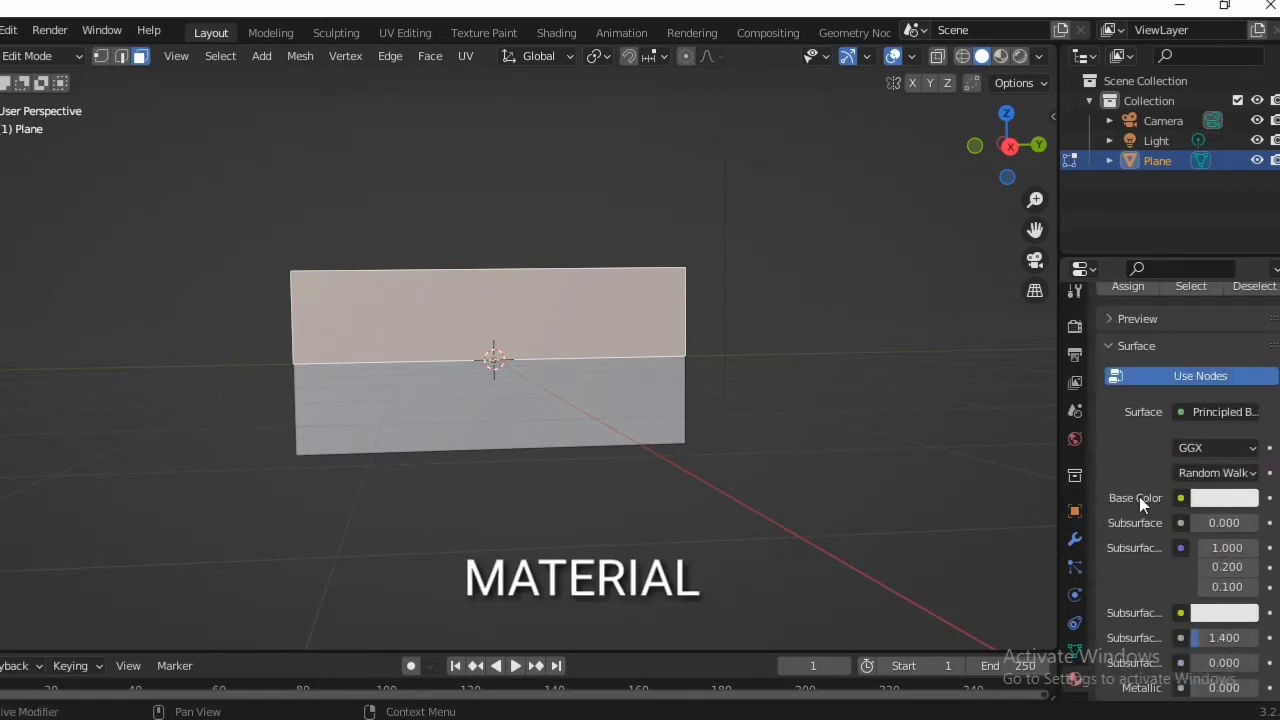
click(1213, 500)
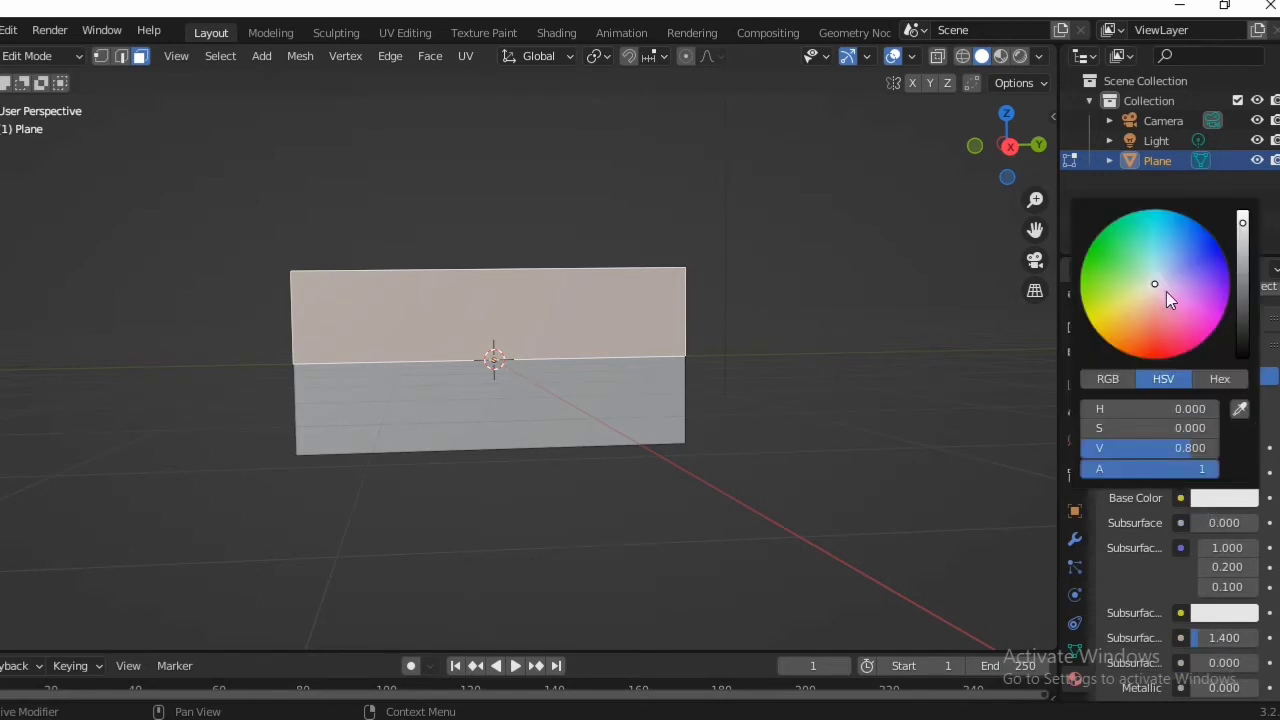
drag(1166, 291, 1154, 358)
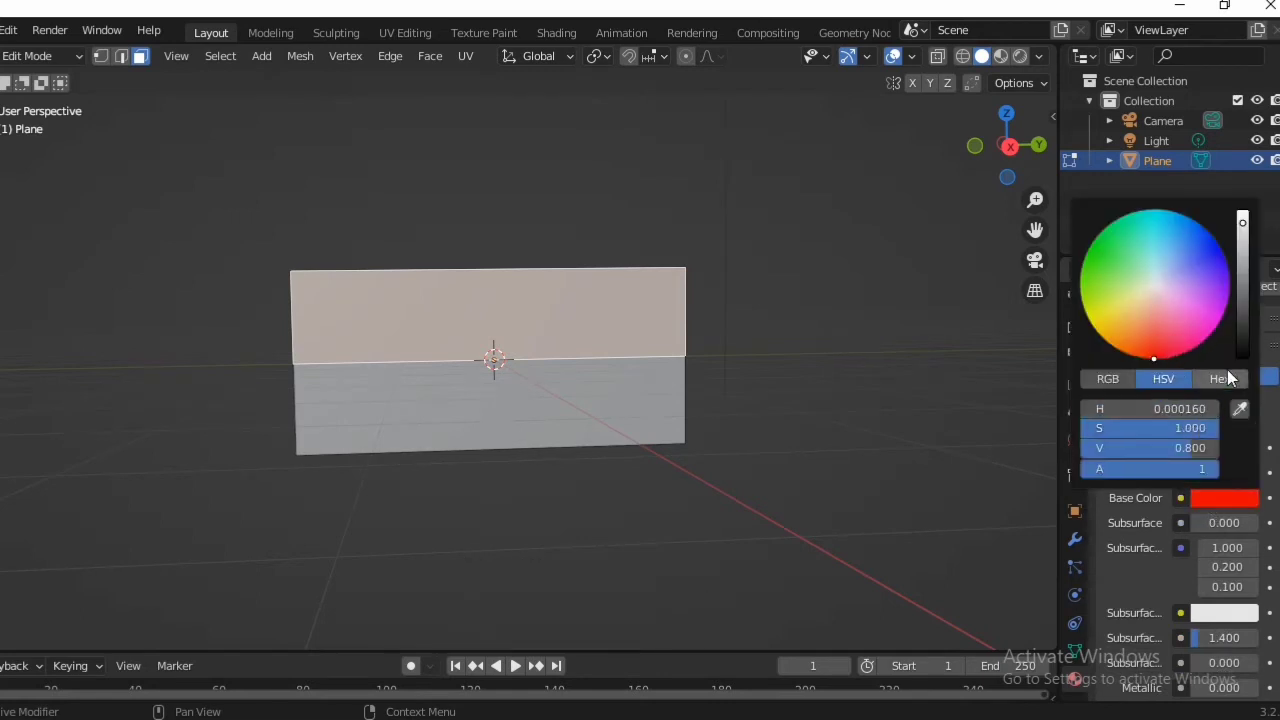
click(1002, 55)
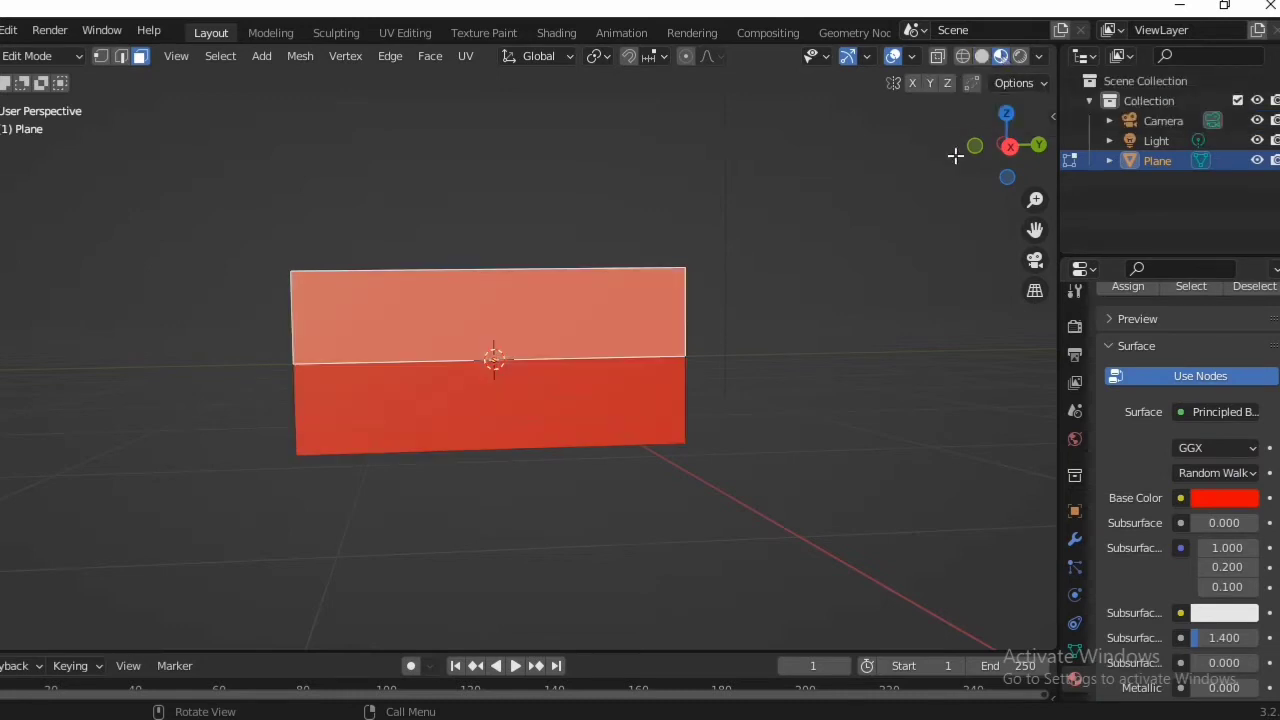
- Add a second material slot to the plane and create a new material in it
scroll(1170, 340, up, 4)
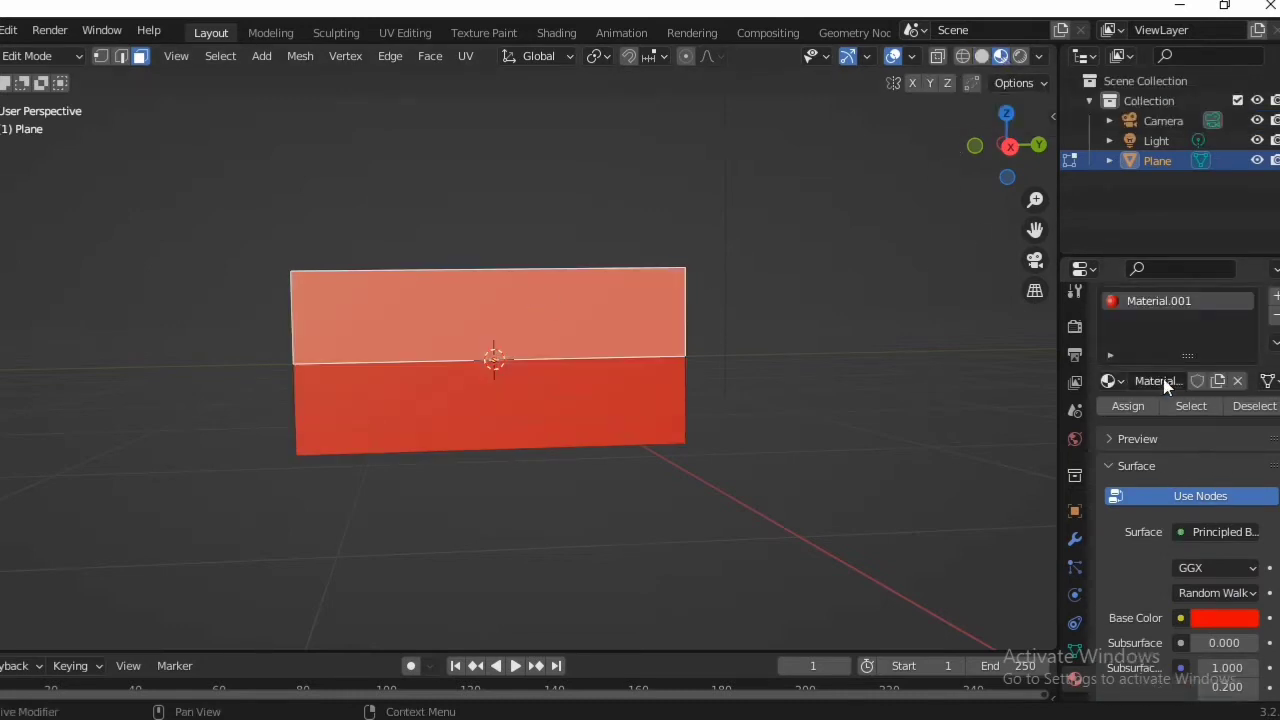
click(1276, 341)
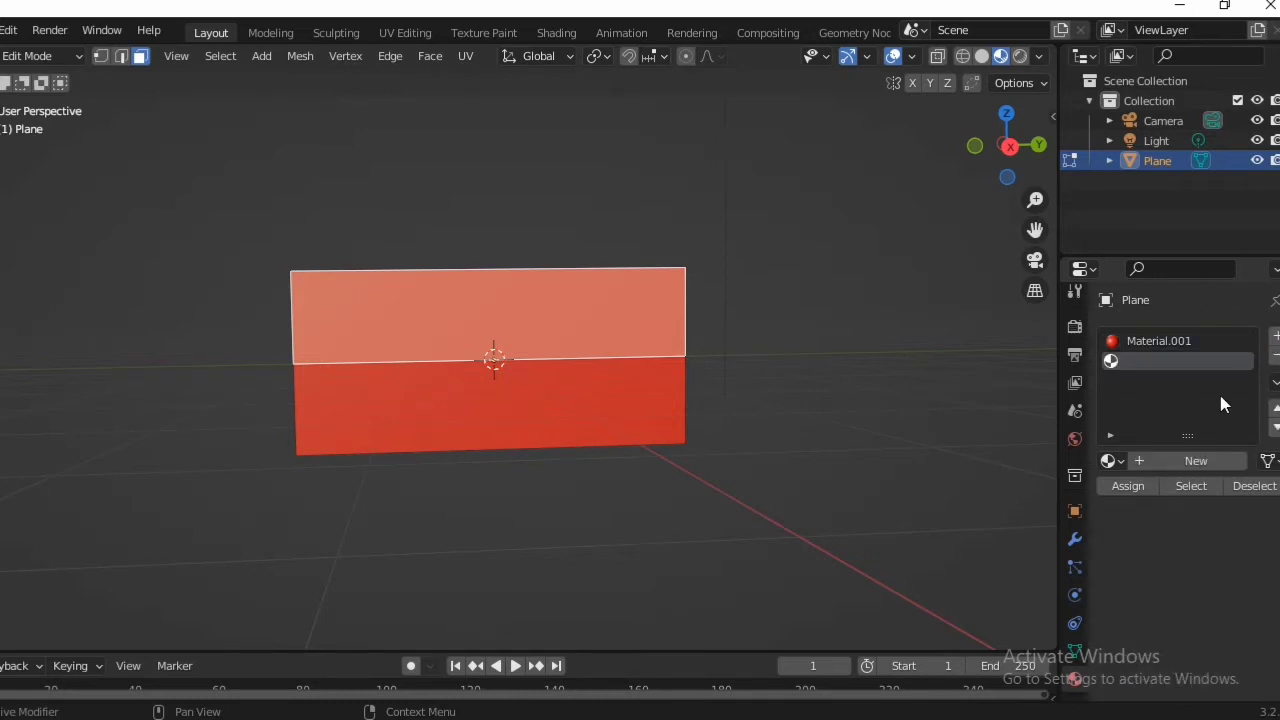
click(1158, 460)
scroll(1169, 555, down, 2)
scroll(1169, 558, down, 1)
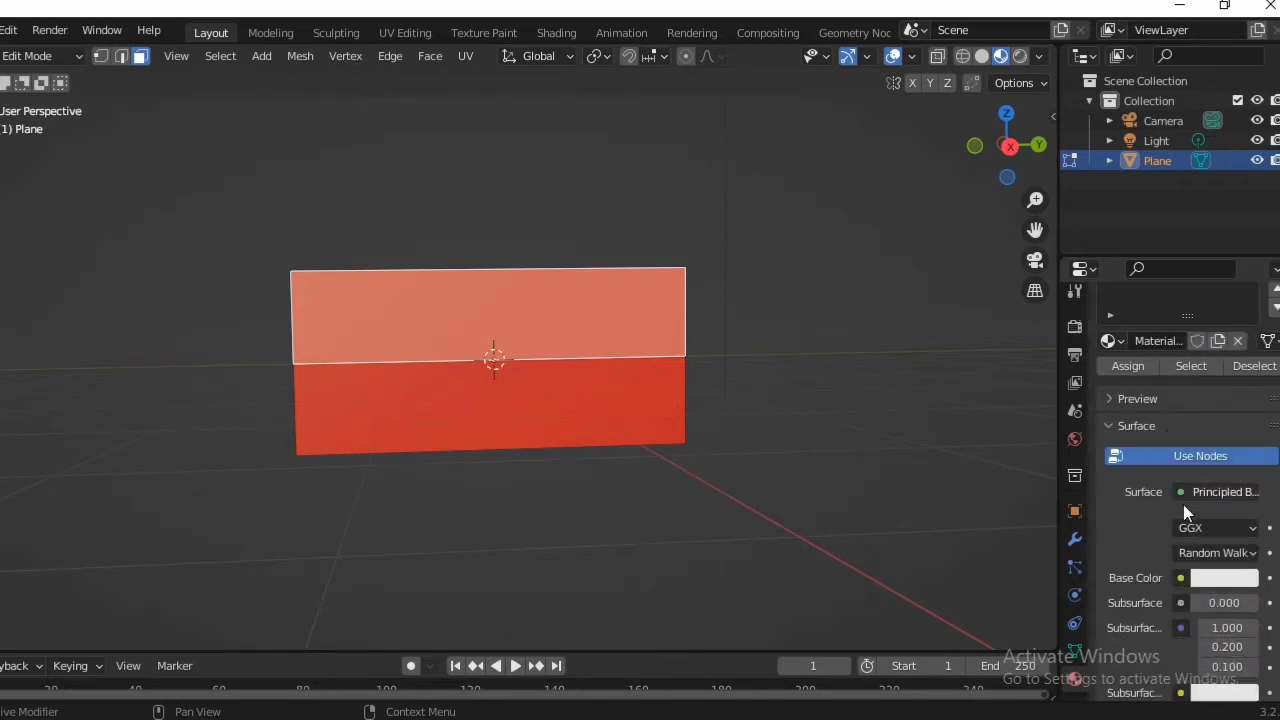
- Try to turn only the lower face near-white by changing the base color of its current material
click(565, 412)
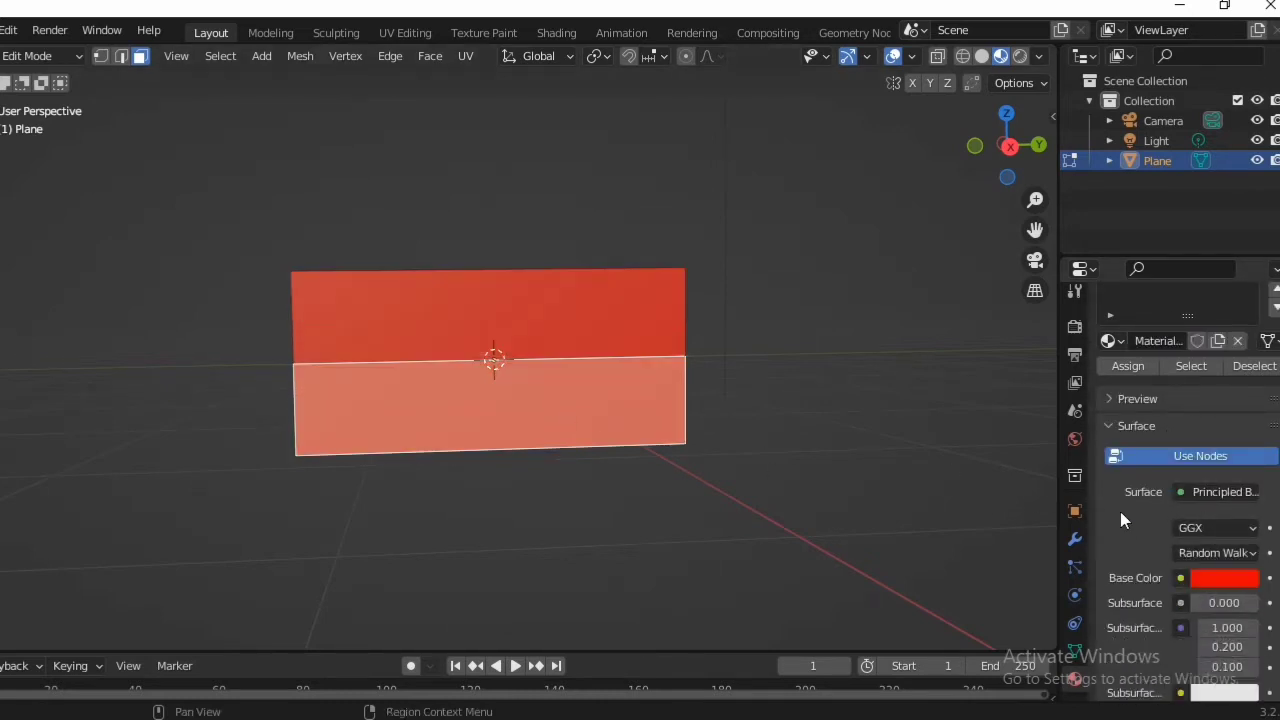
click(1213, 577)
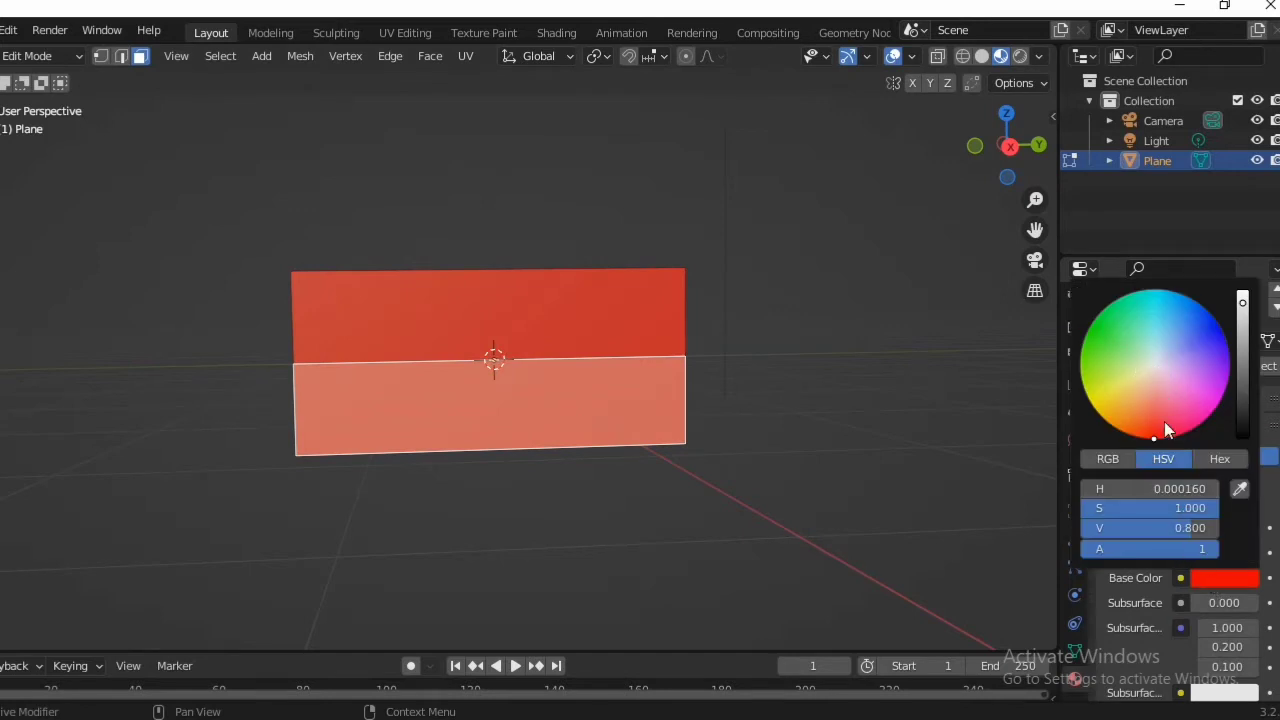
click(1157, 367)
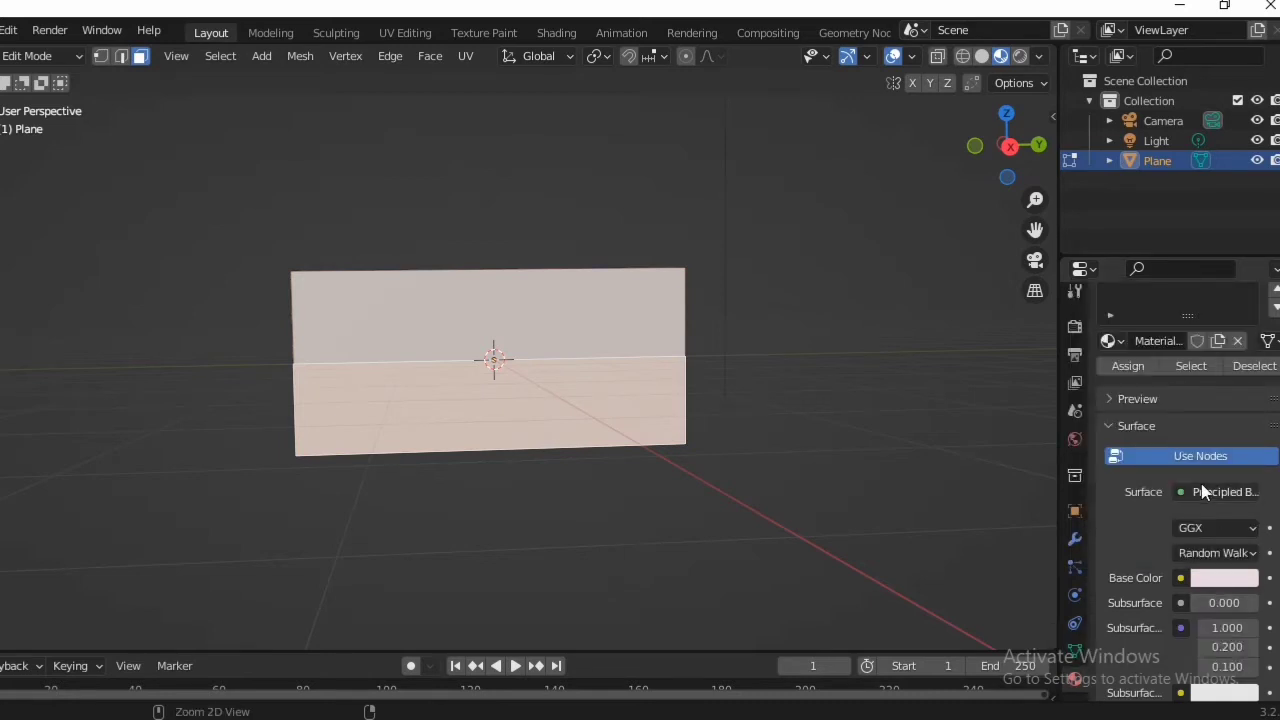
- Set the base color of Material.001 back to red with full saturation
scroll(1209, 527, up, 3)
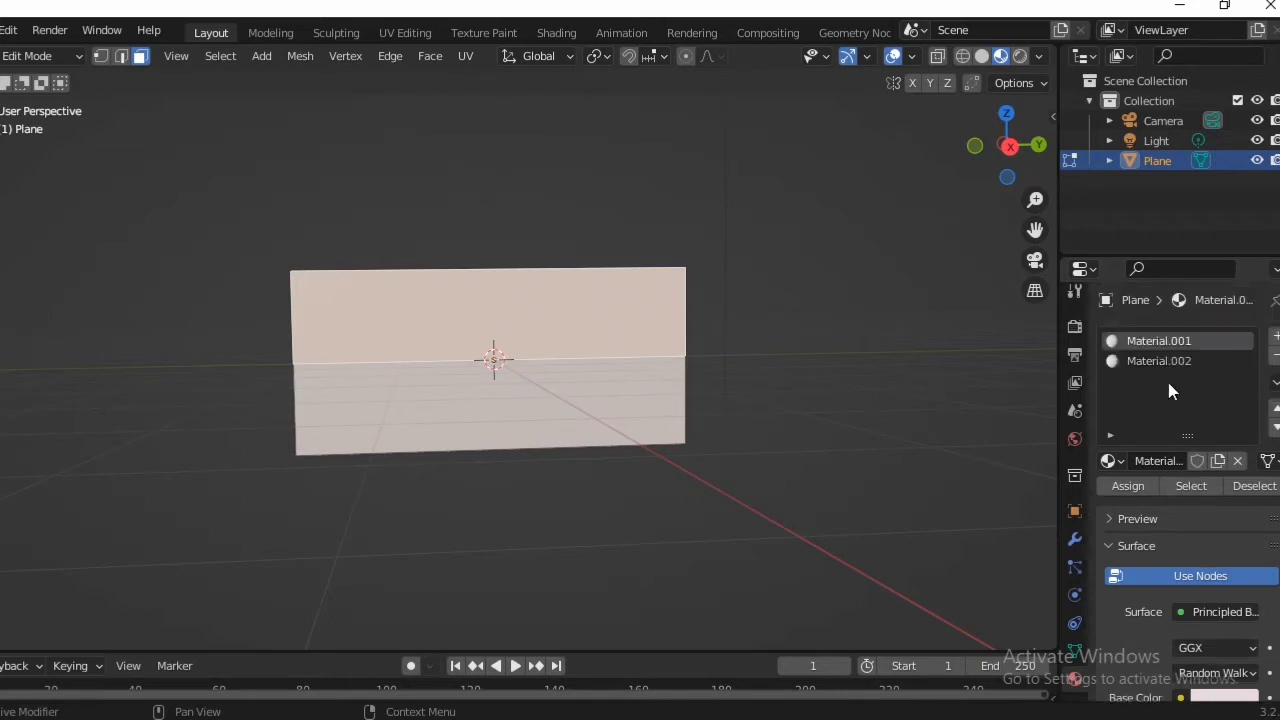
scroll(1198, 579, down, 2)
click(1204, 618)
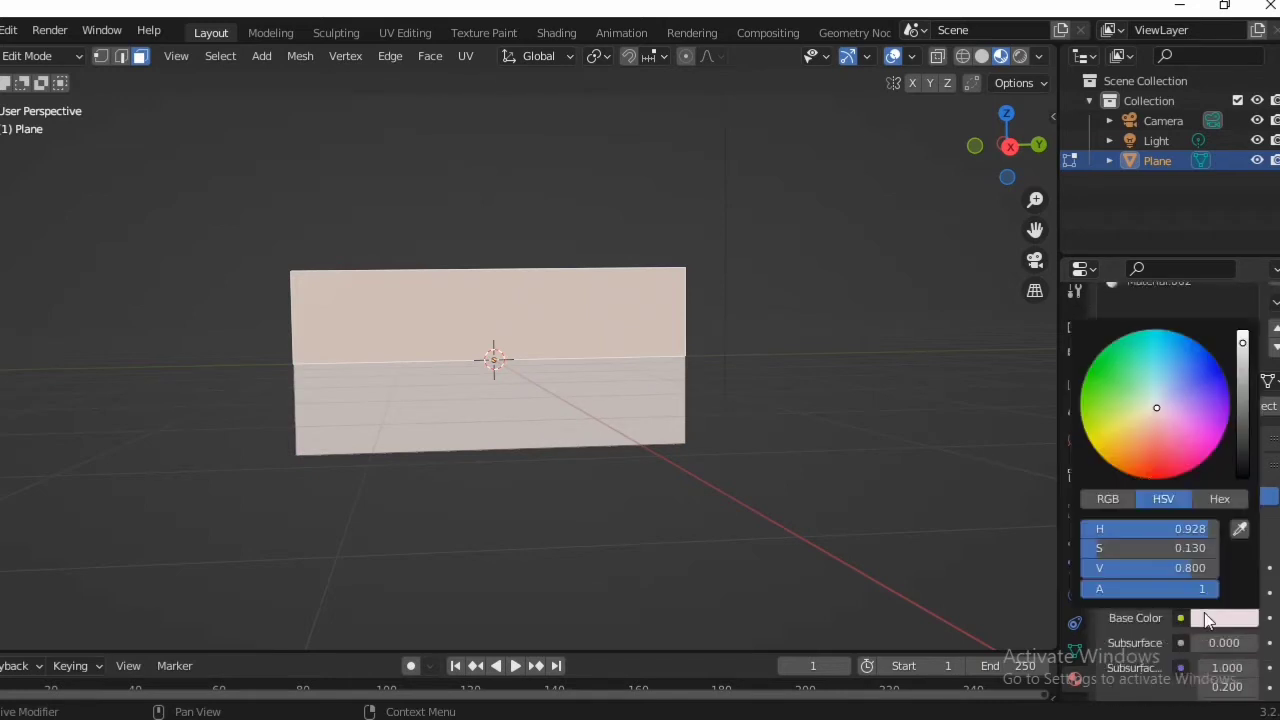
drag(1158, 407, 1159, 478)
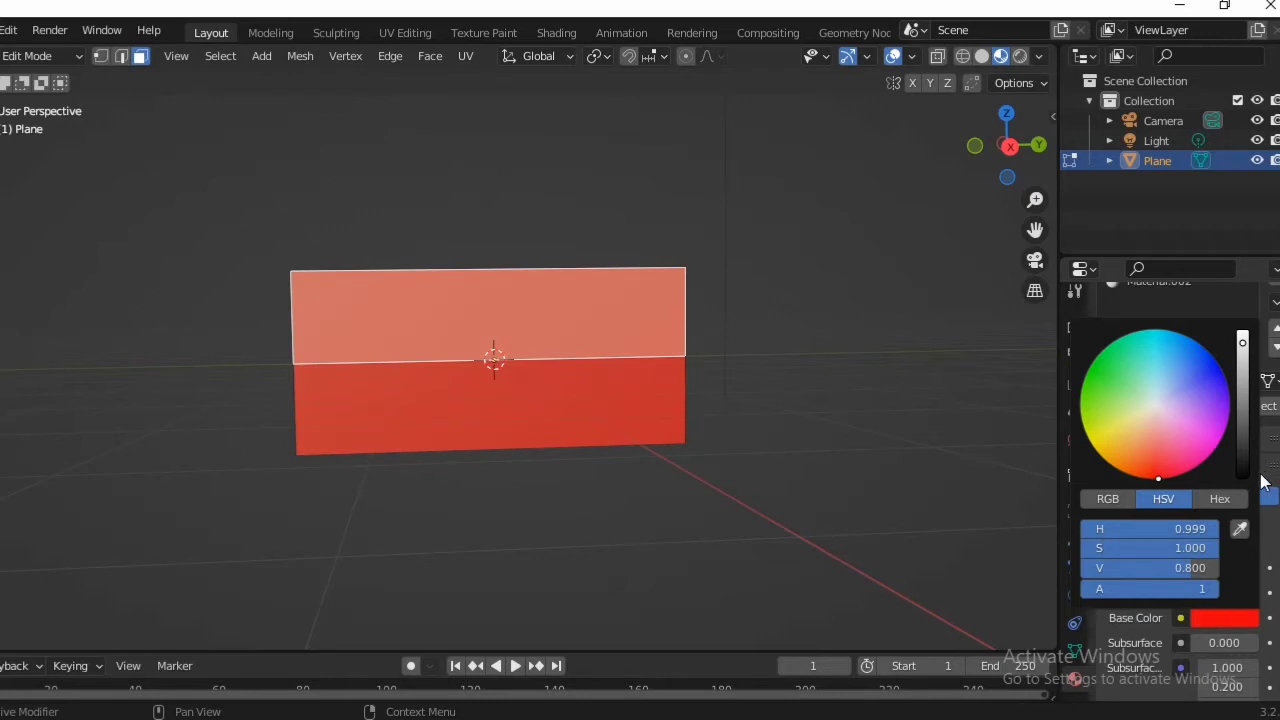
- Assign the white material, Material.002, to the plane's lower face
scroll(1133, 428, up, 2)
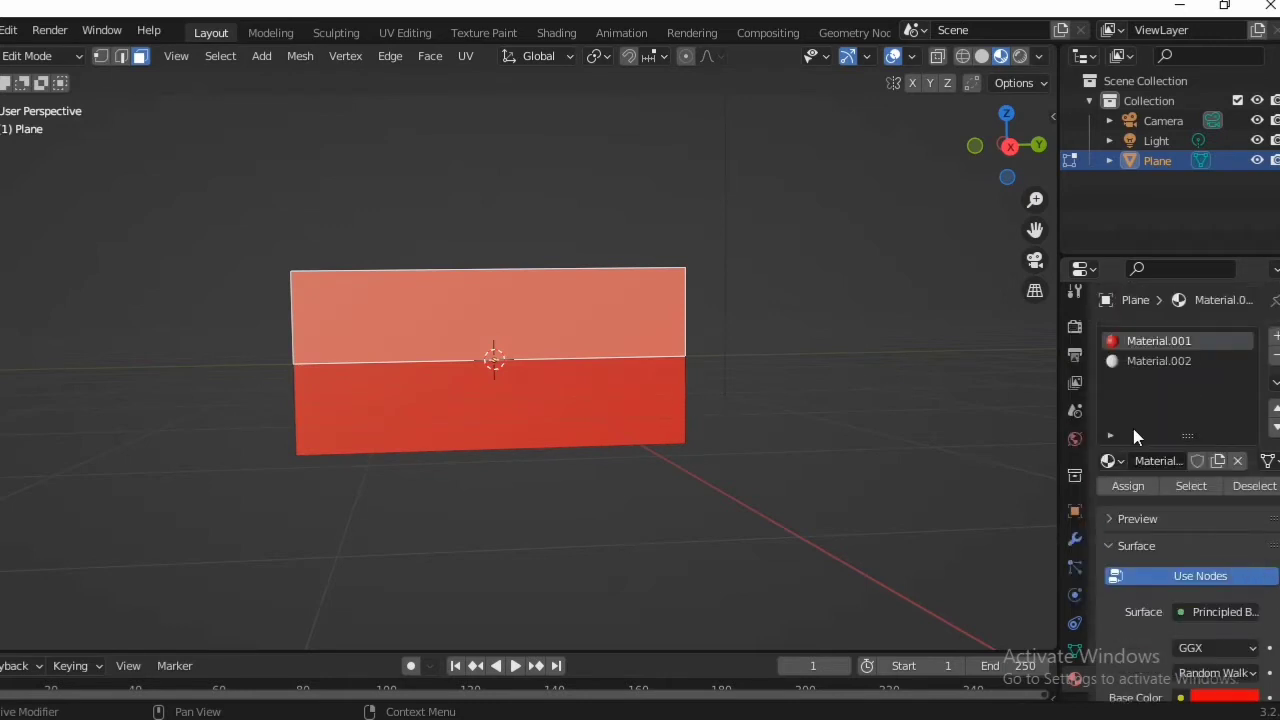
click(1151, 360)
scroll(1218, 600, down, 4)
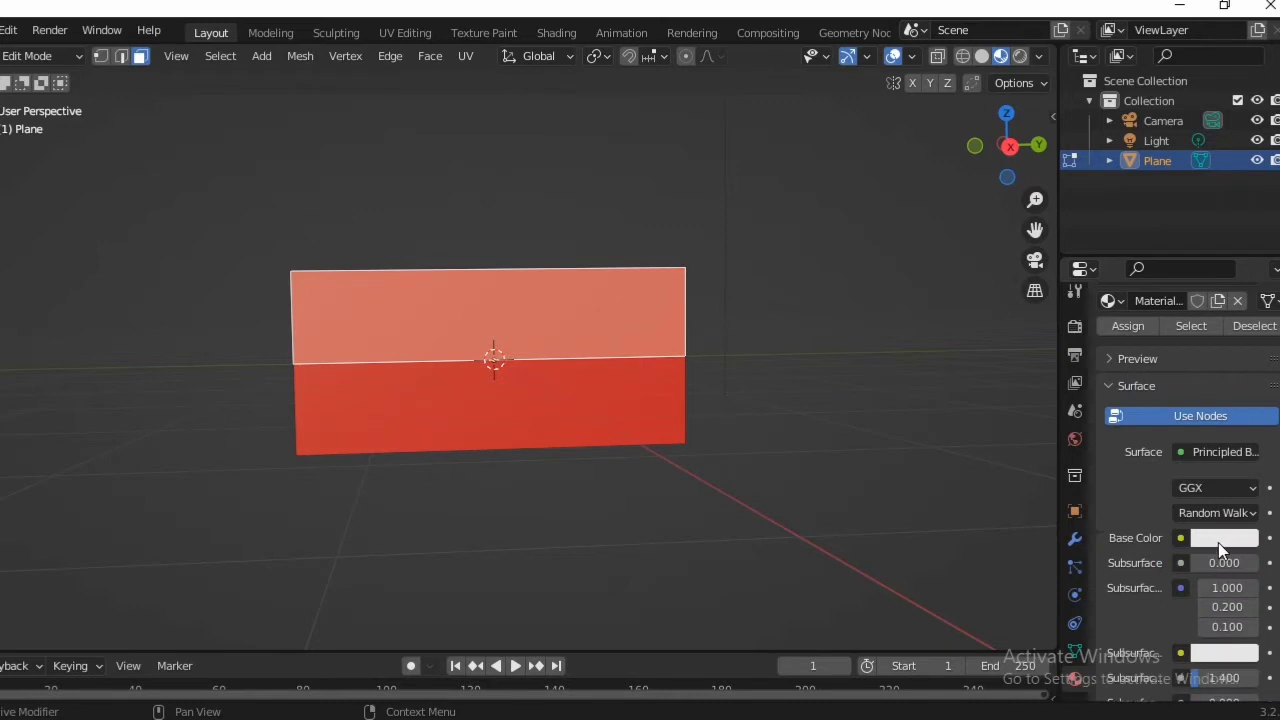
click(1218, 540)
click(640, 412)
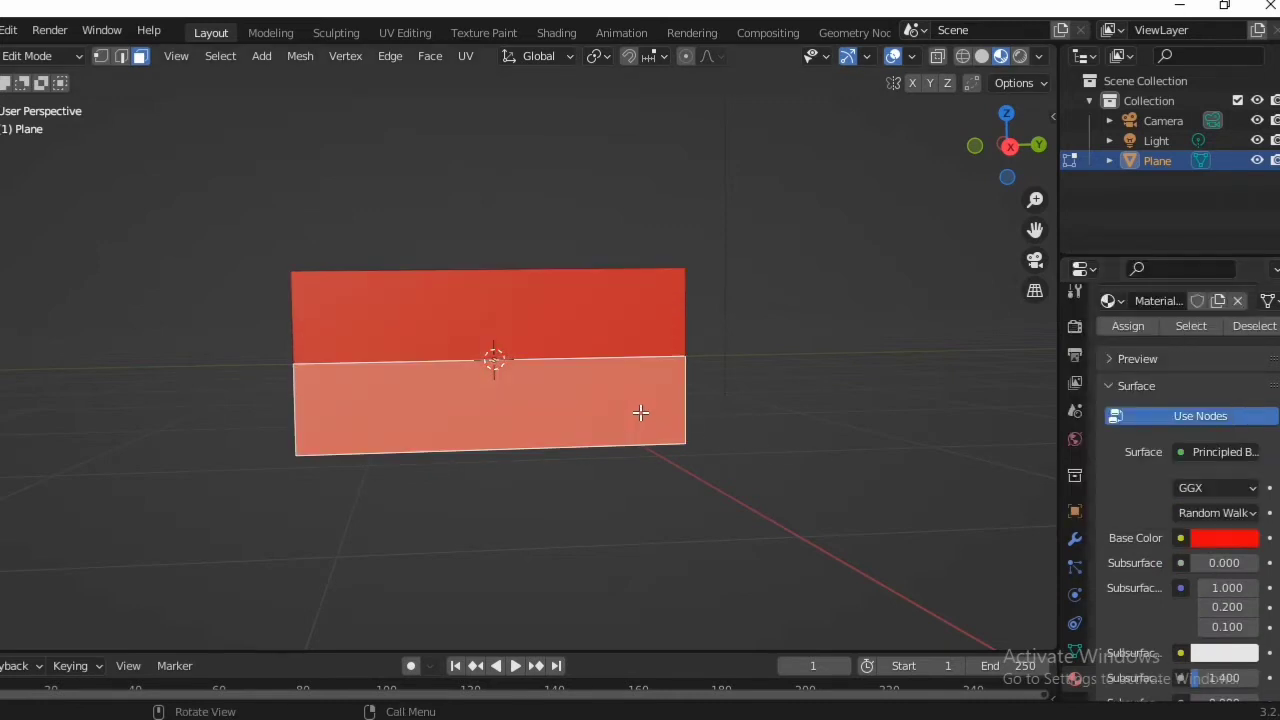
scroll(1195, 430, up, 4)
click(1134, 361)
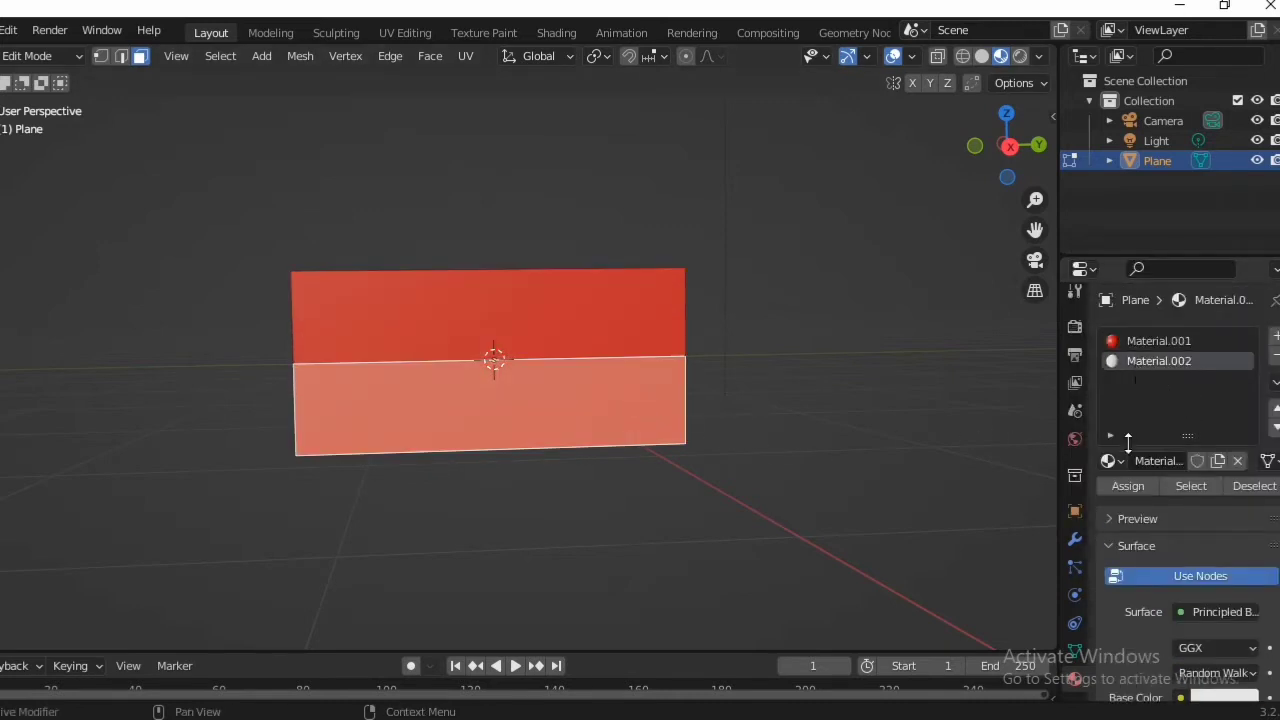
click(1124, 487)
middle_drag(722, 444, 471, 266)
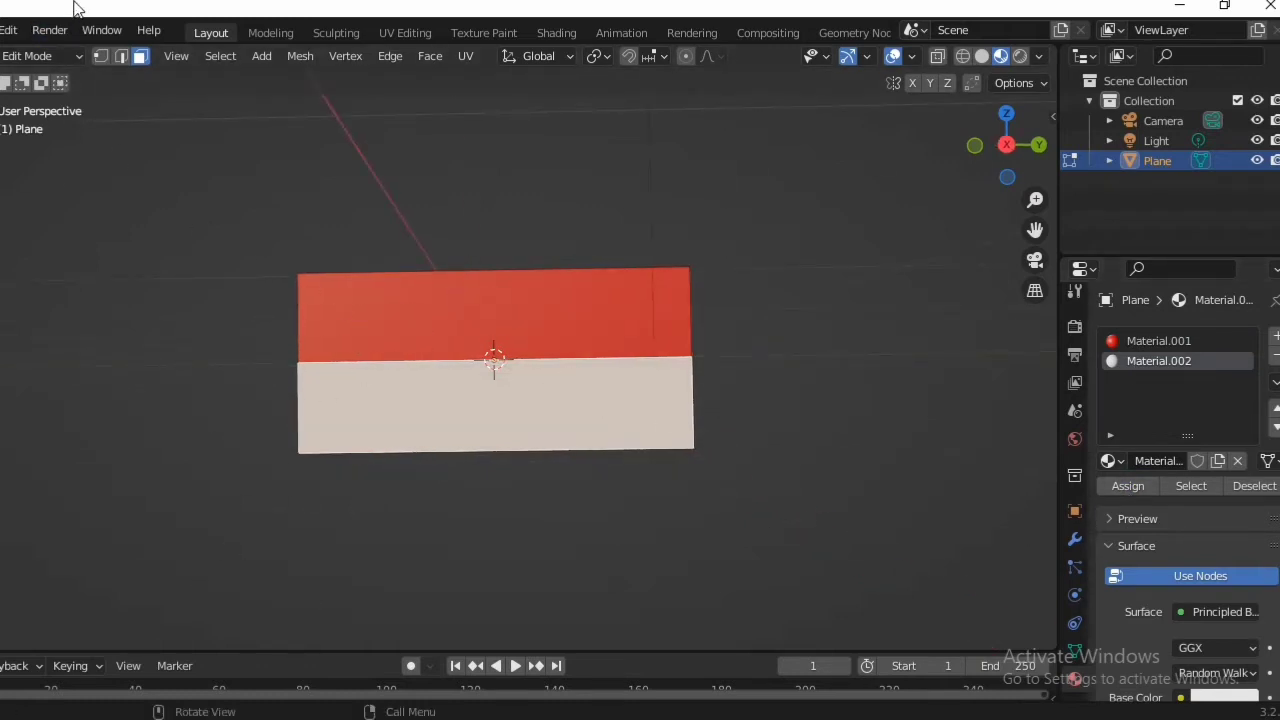
drag(75, 5, 73, 3)
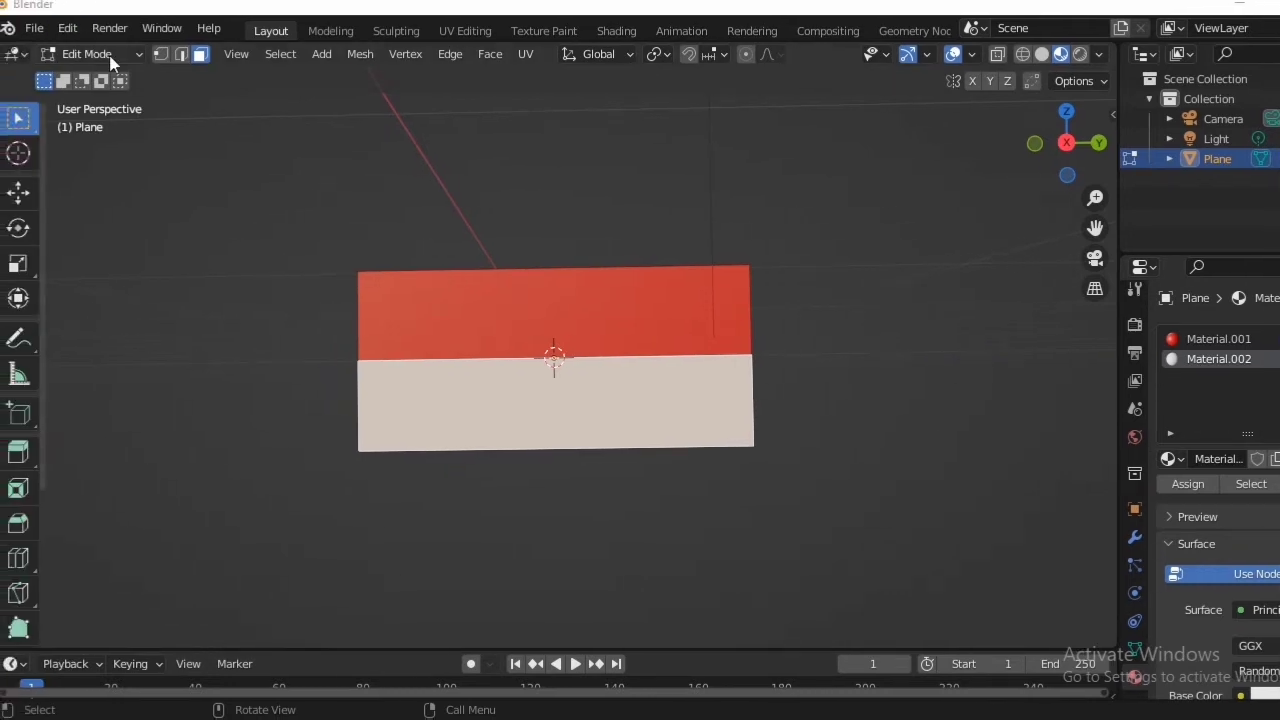
click(52, 56)
click(100, 78)
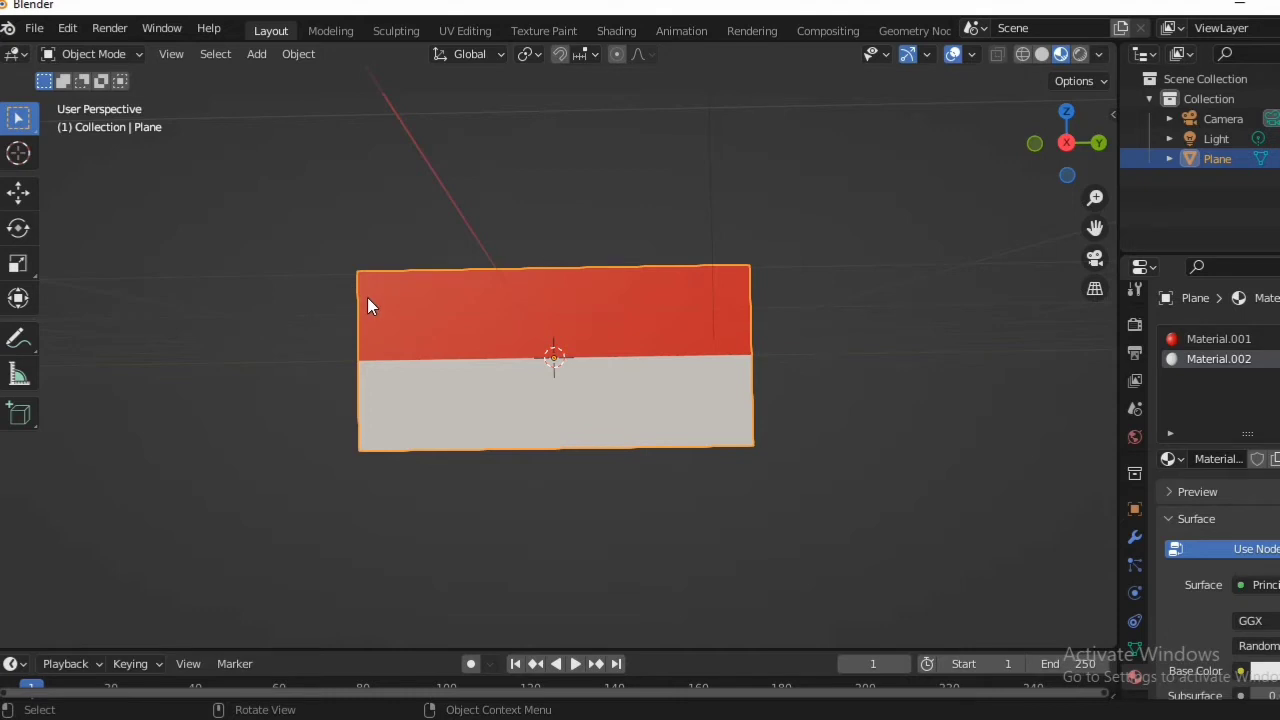
right_click(533, 340)
click(120, 60)
click(96, 60)
click(92, 99)
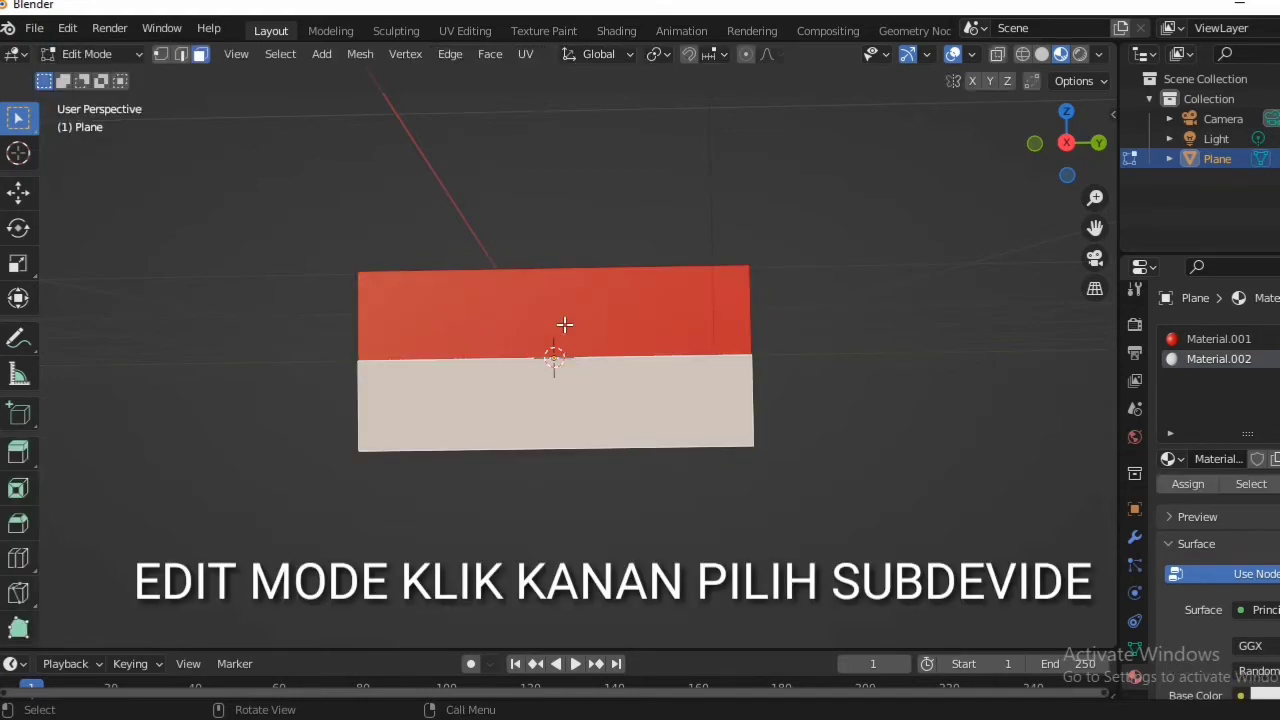
- Try to subdivide only the plane's lower white face with 10 cuts, and undo it
right_click(561, 327)
click(564, 324)
click(145, 626)
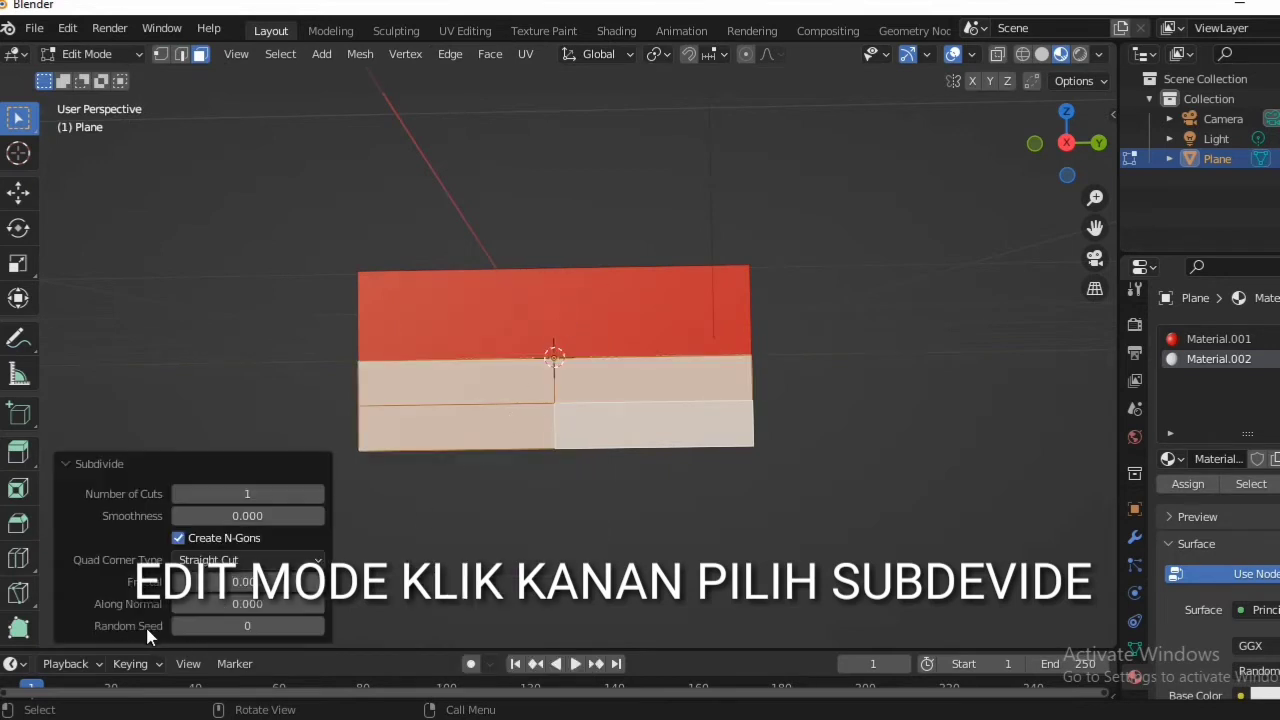
click(251, 491)
click(280, 489)
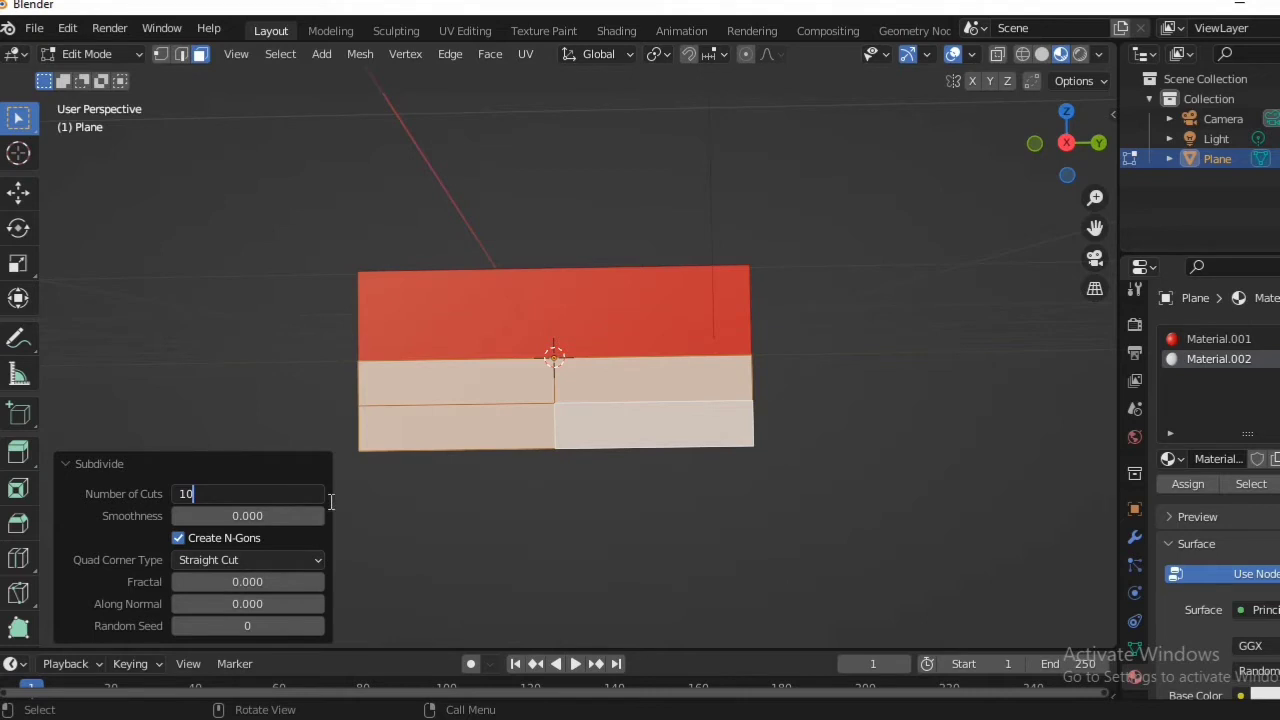
text(0)
key(Return)
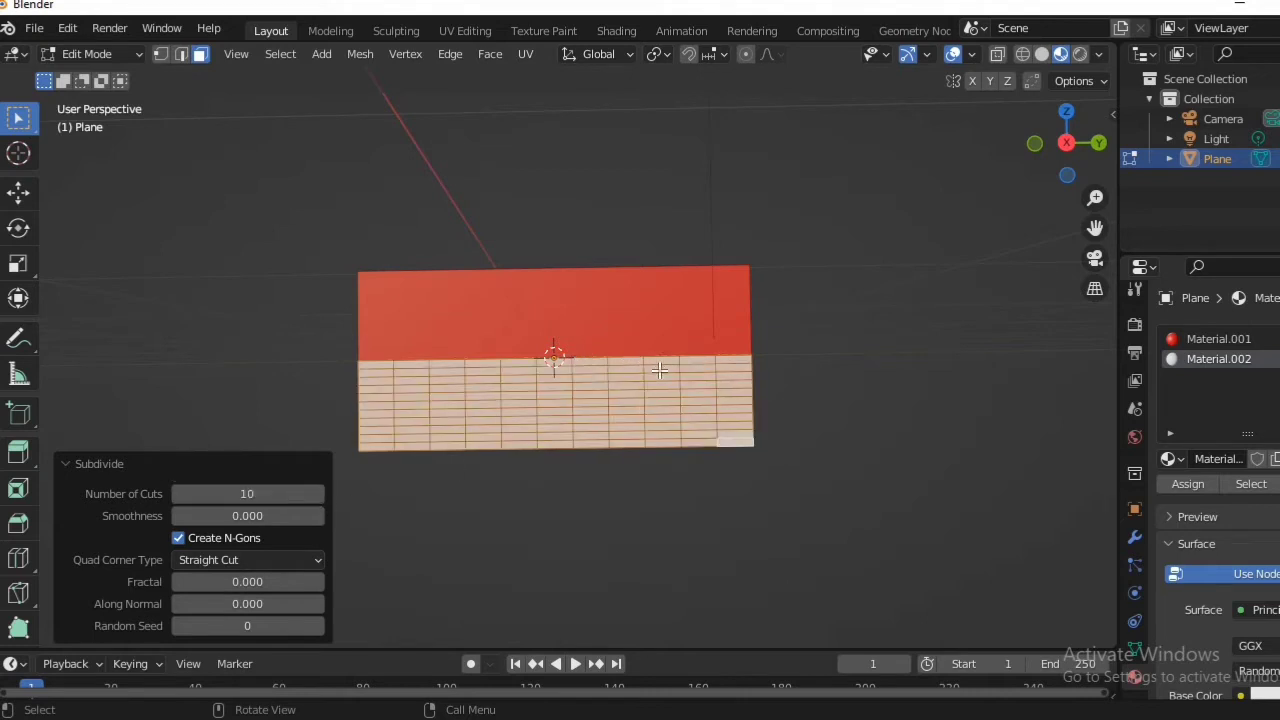
key(ctrl+z)
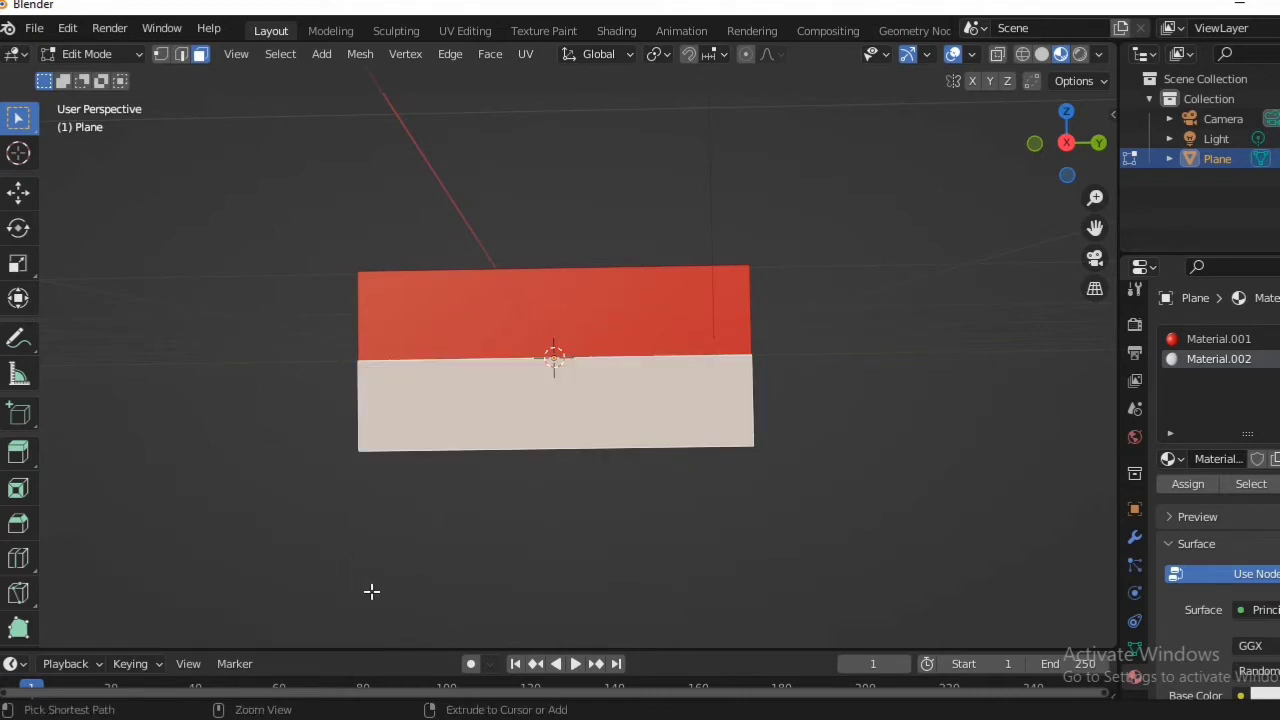
- Select both faces of the plane and subdivide them with 10 cuts
key(a)
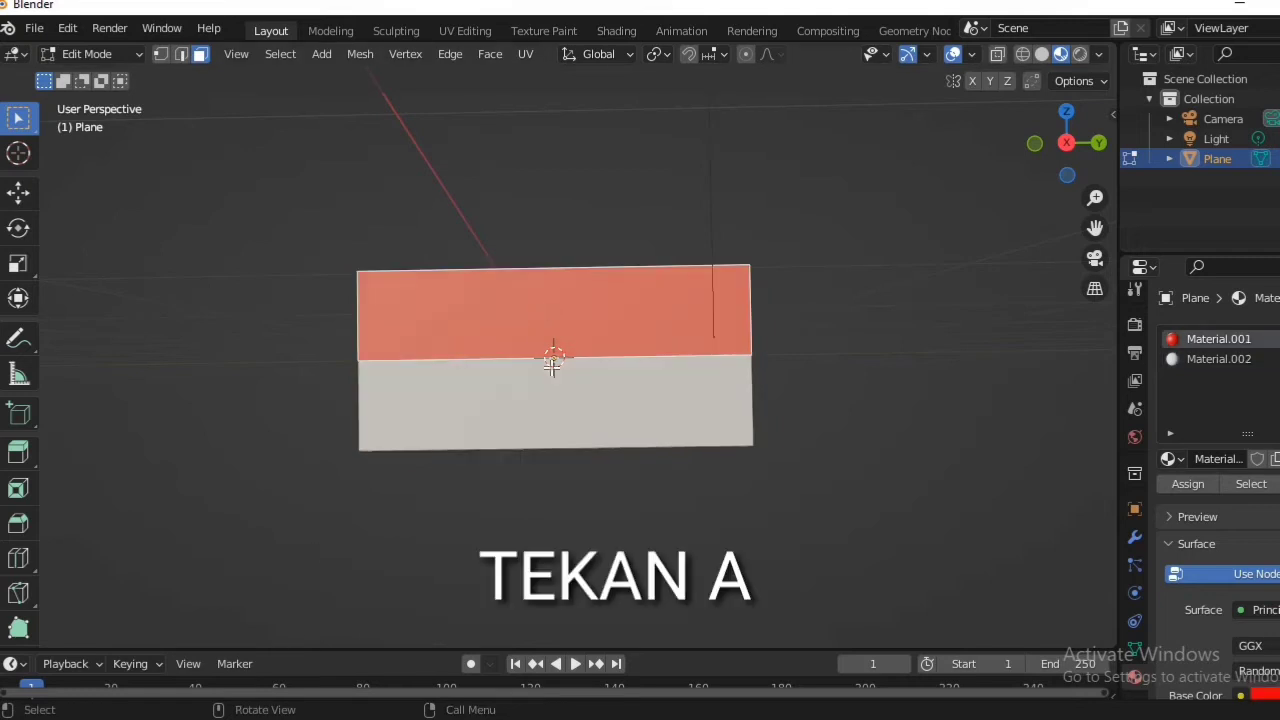
key(a)
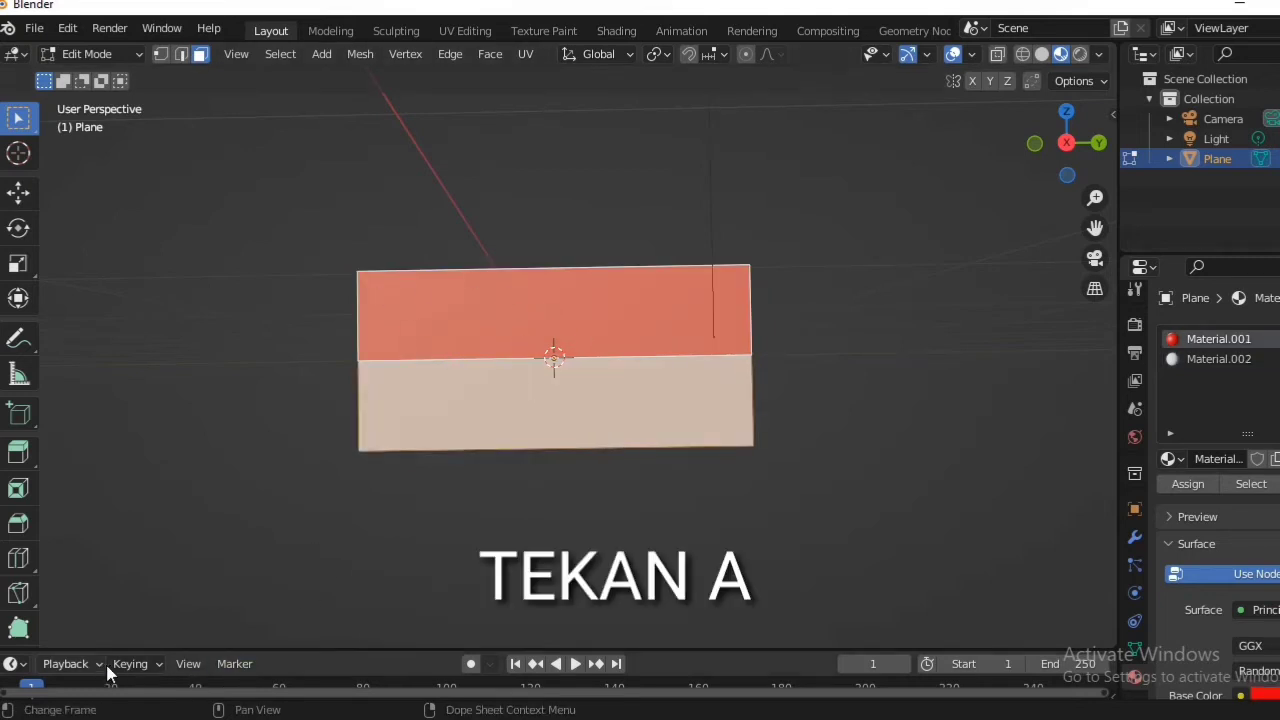
right_click(492, 341)
click(492, 339)
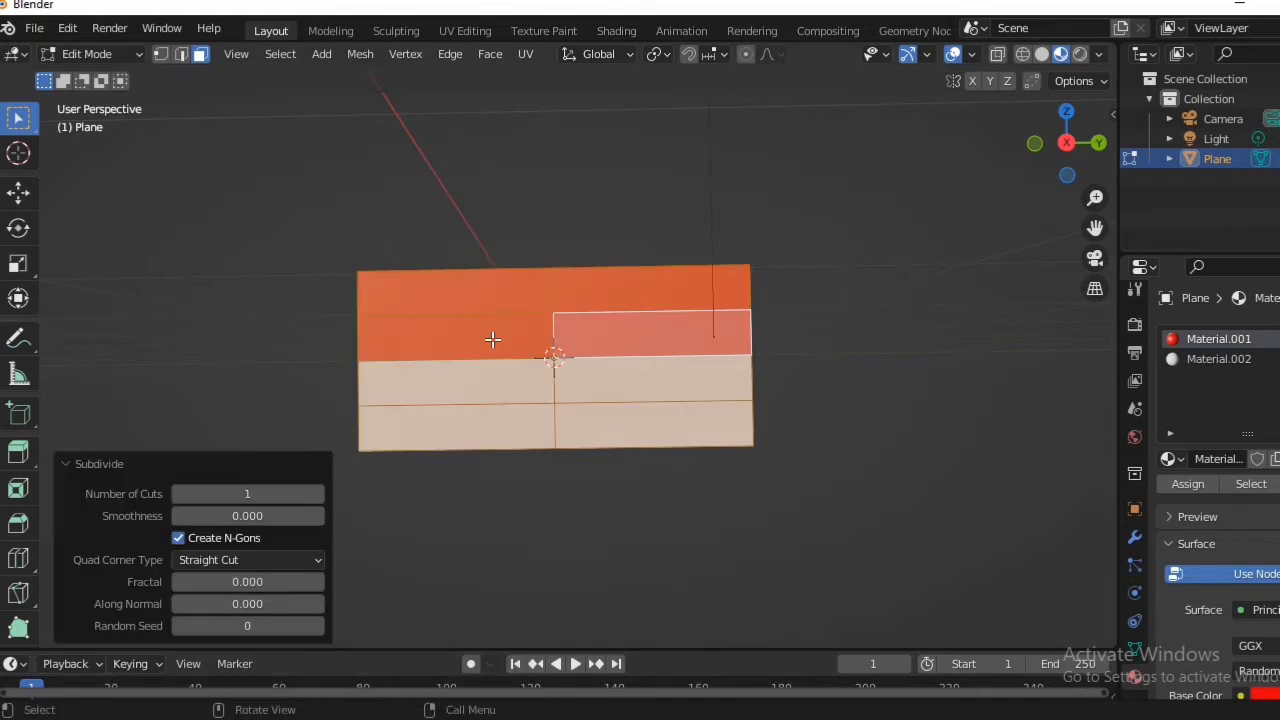
click(269, 489)
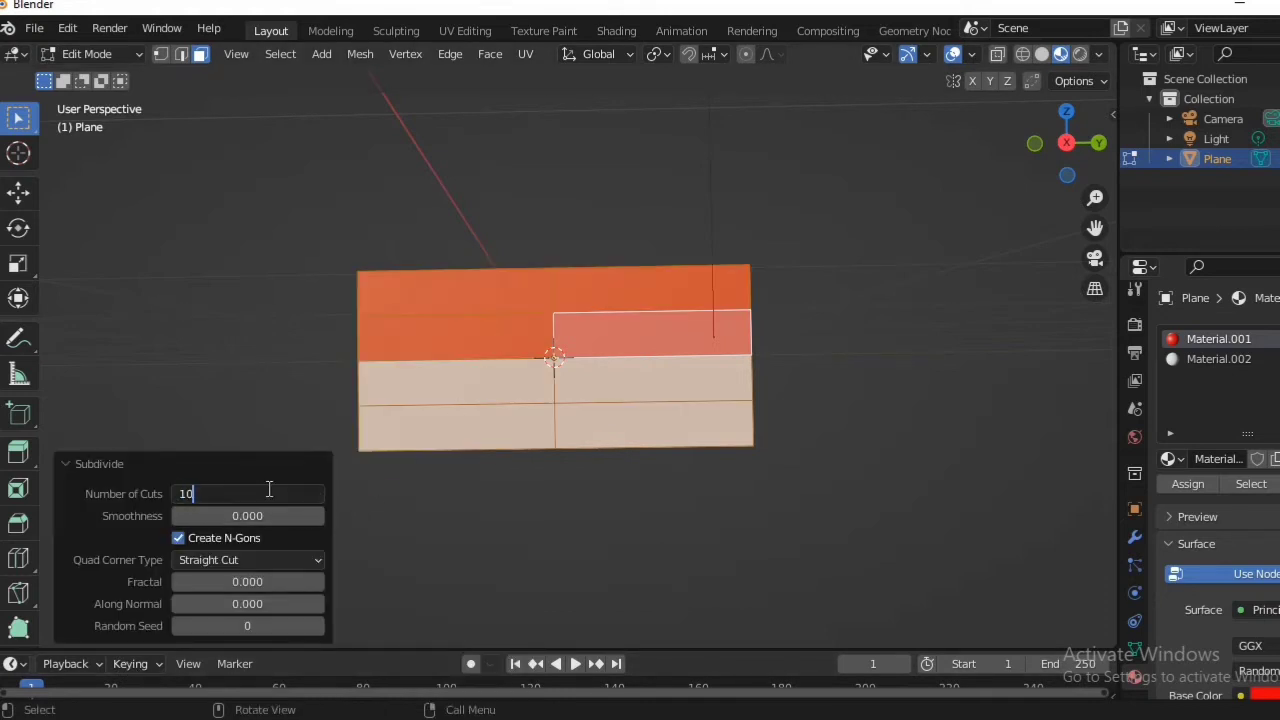
text(10)
key(Return)
scroll(665, 352, up, 3)
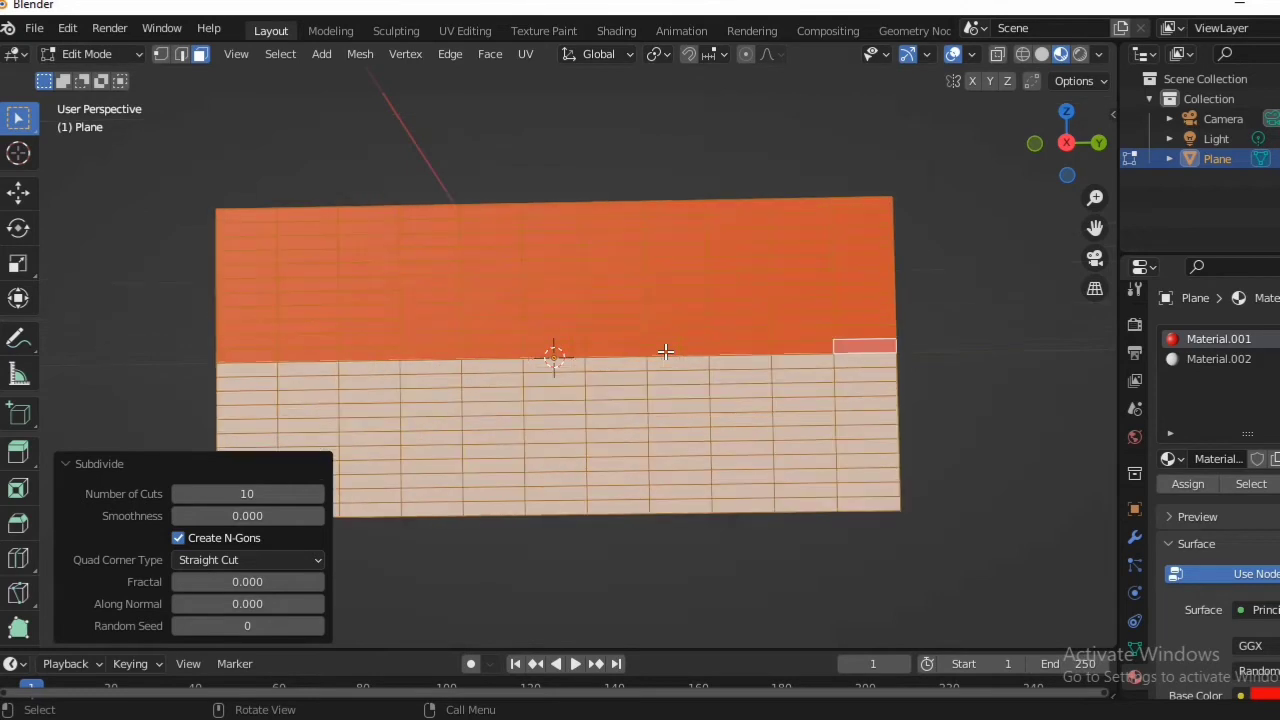
- Switch to vertex selection and select the vertices at the upper and lower corners of the flag's left edge
click(617, 464)
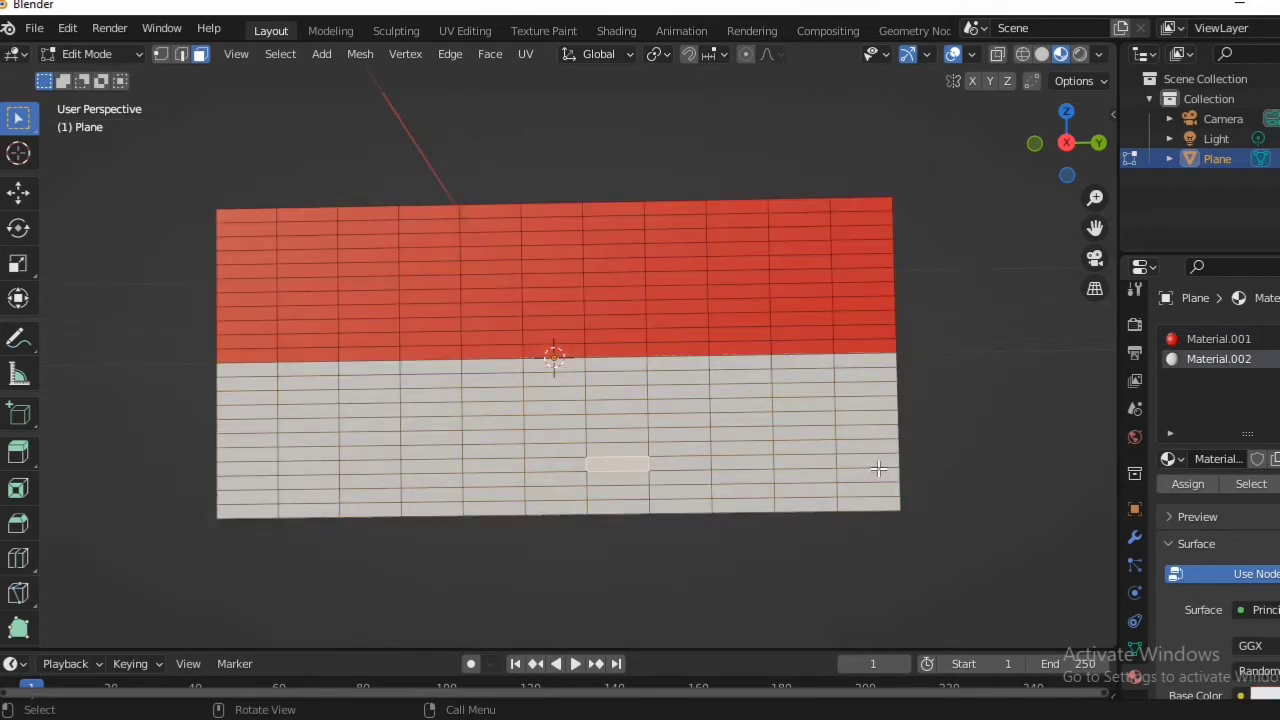
click(228, 218)
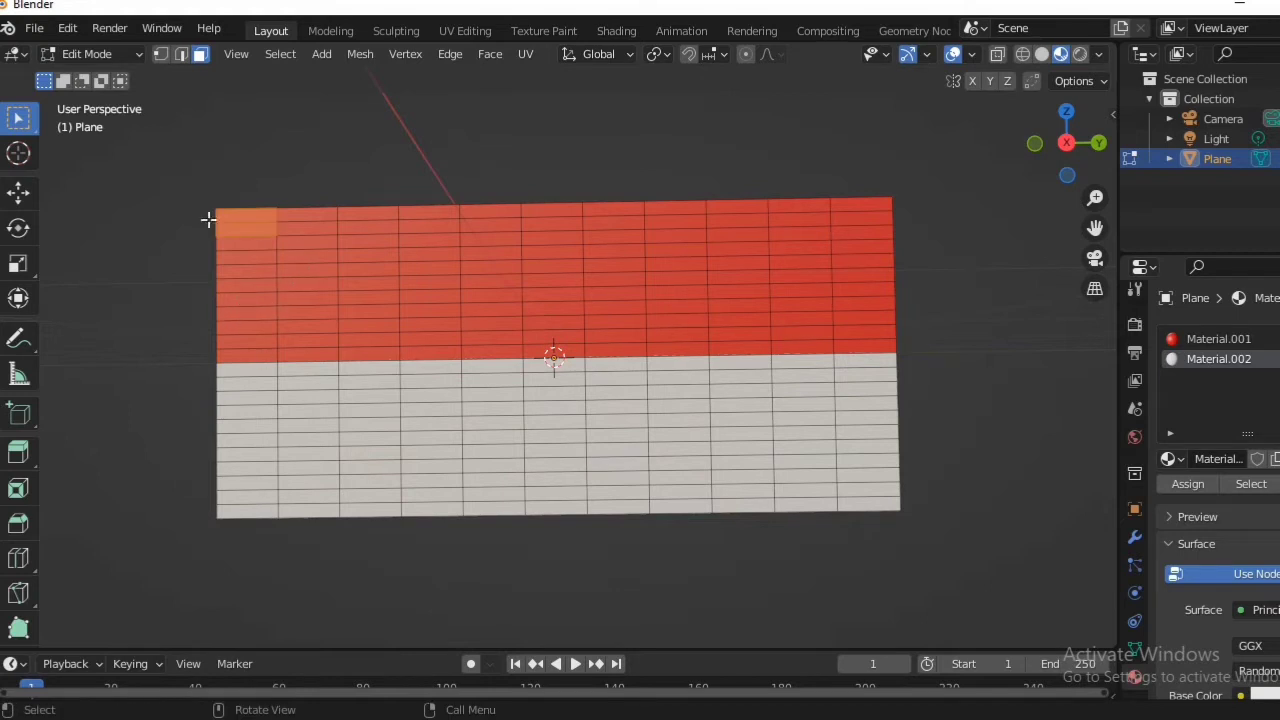
click(163, 54)
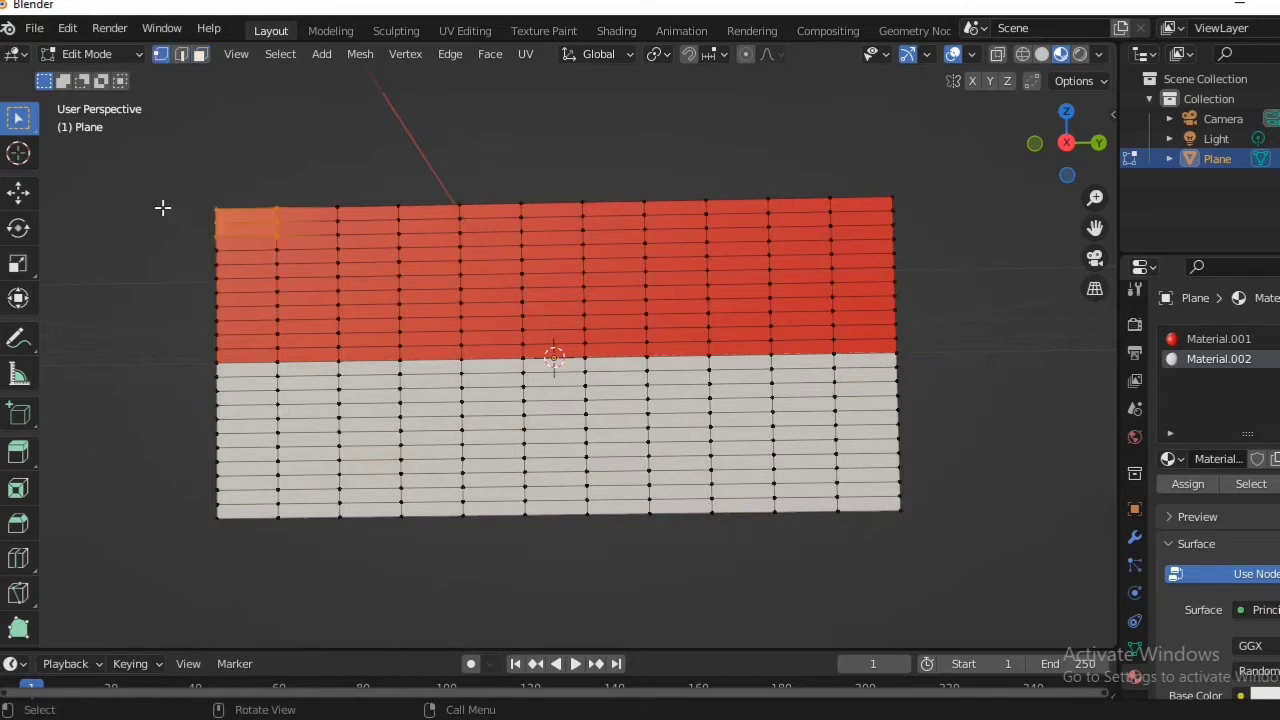
click(213, 199)
drag(196, 189, 228, 226)
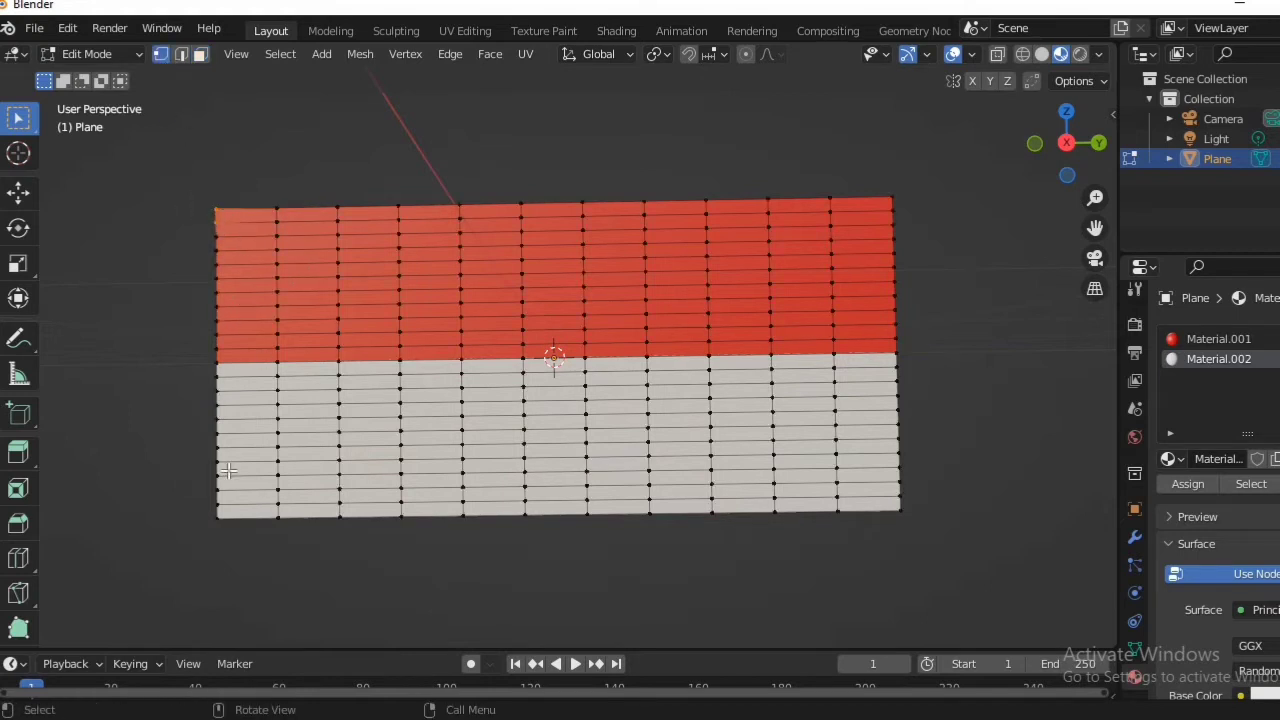
shift+drag(198, 494, 249, 528)
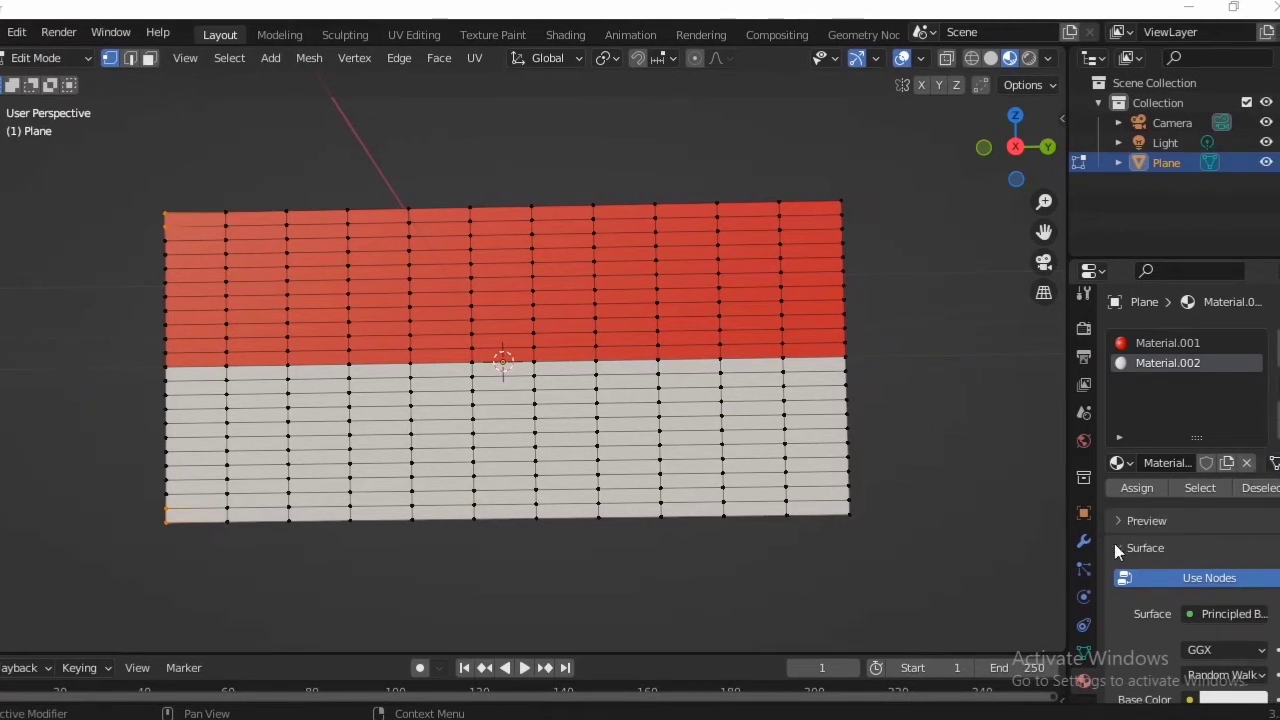
- Add a vertex group to the plane for the selected corner vertices
click(1084, 598)
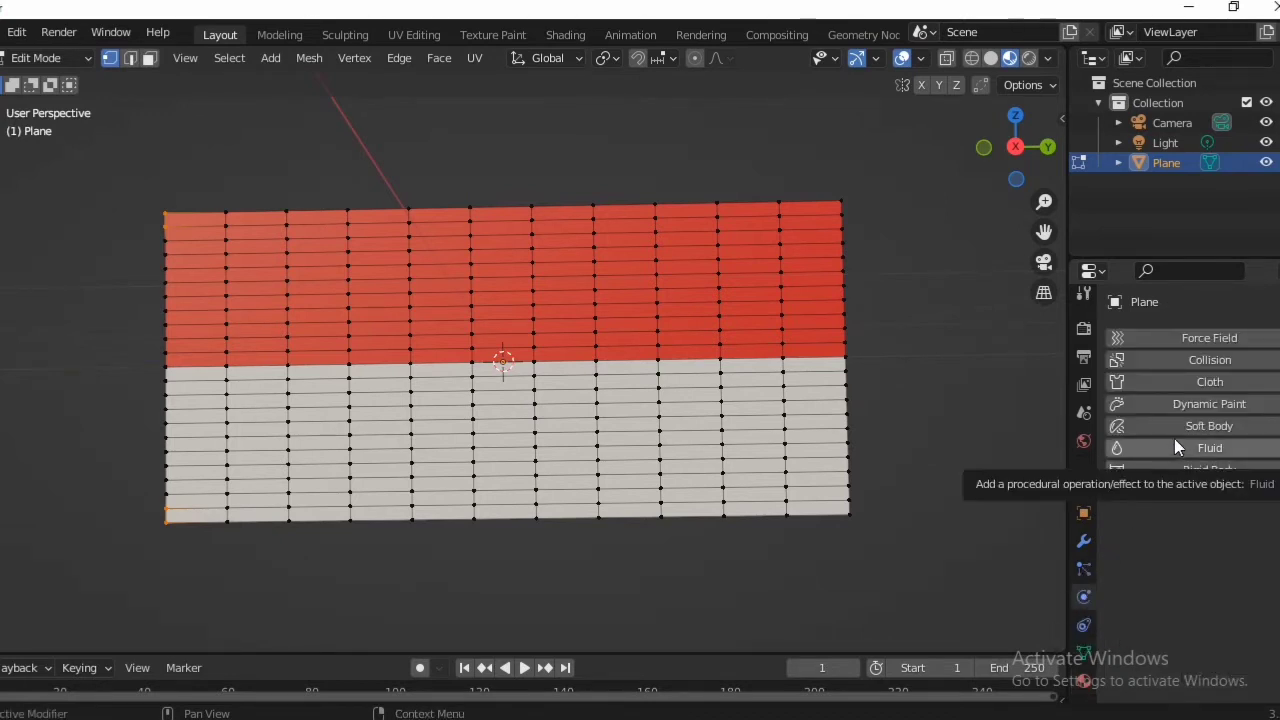
click(1083, 655)
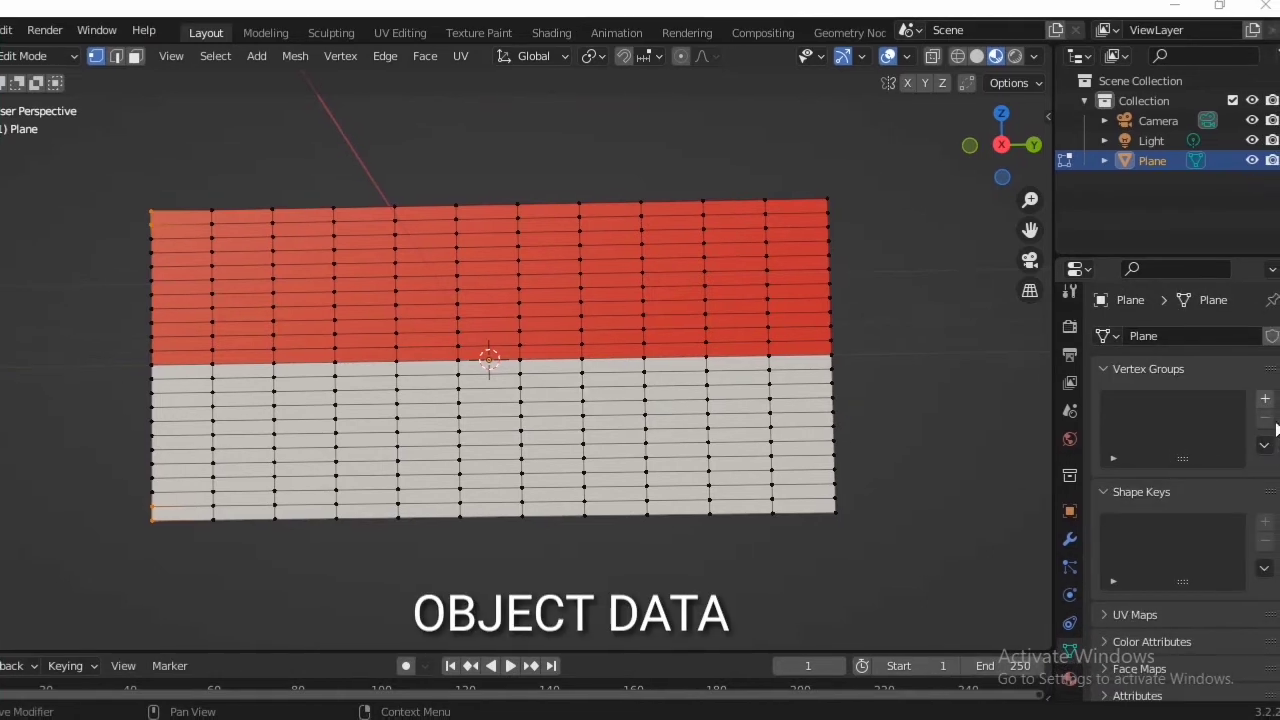
click(1265, 398)
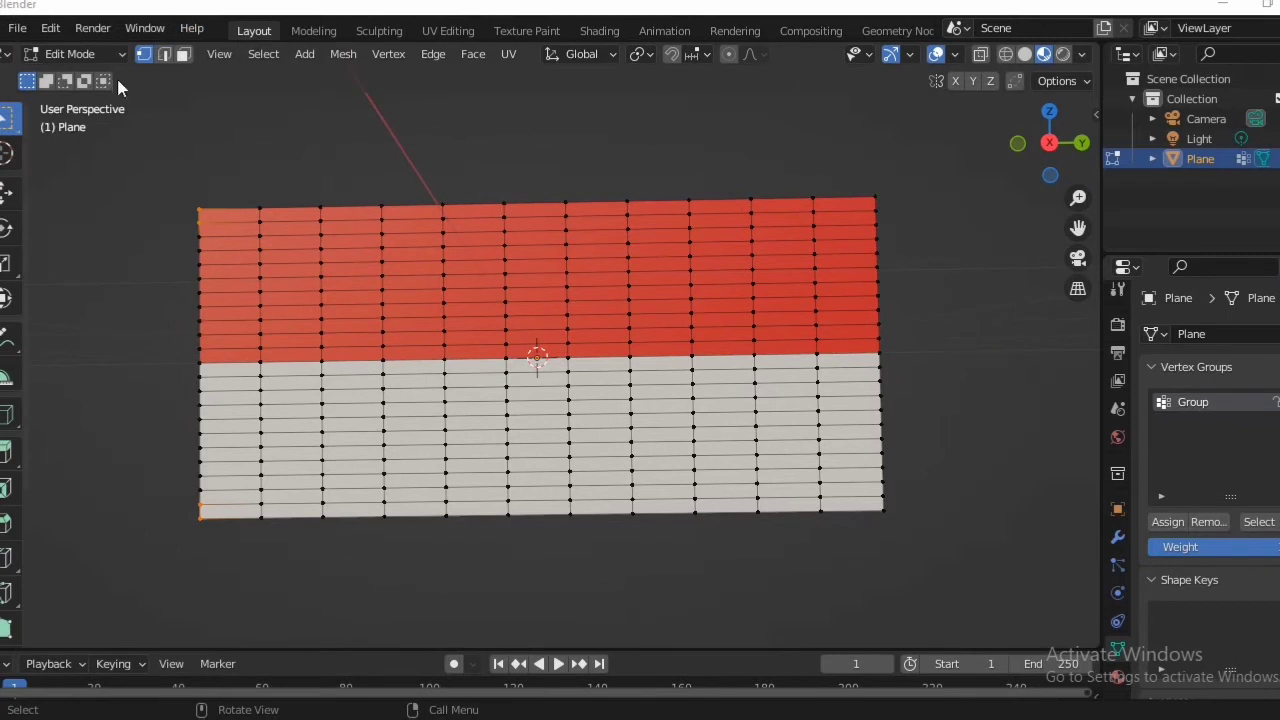
- Return to Object Mode and add Cloth physics to the plane
click(62, 56)
click(108, 77)
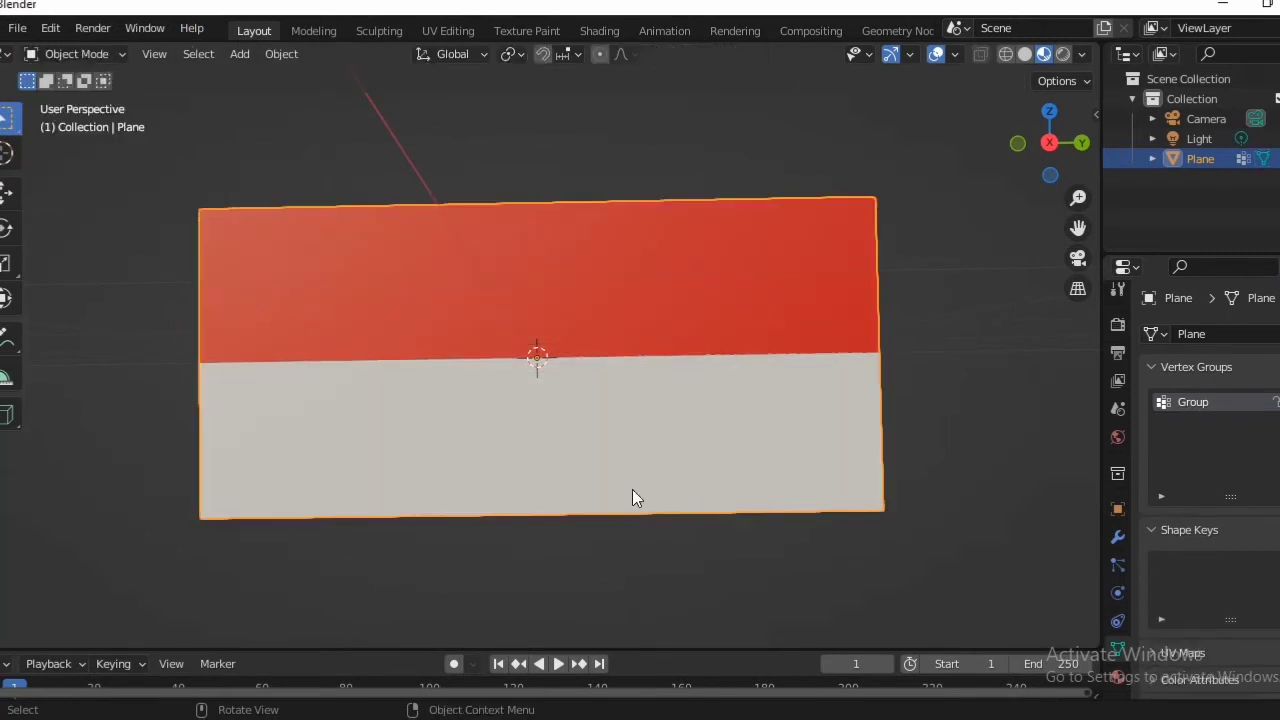
click(1118, 562)
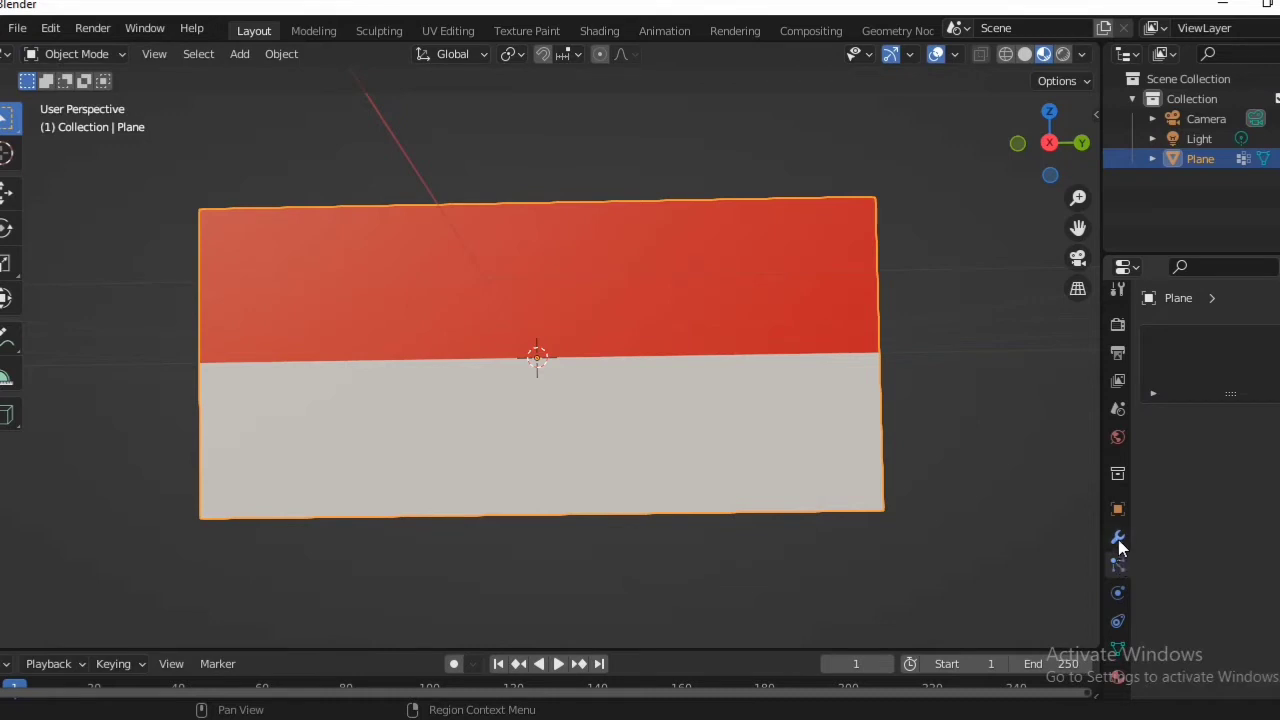
click(1120, 594)
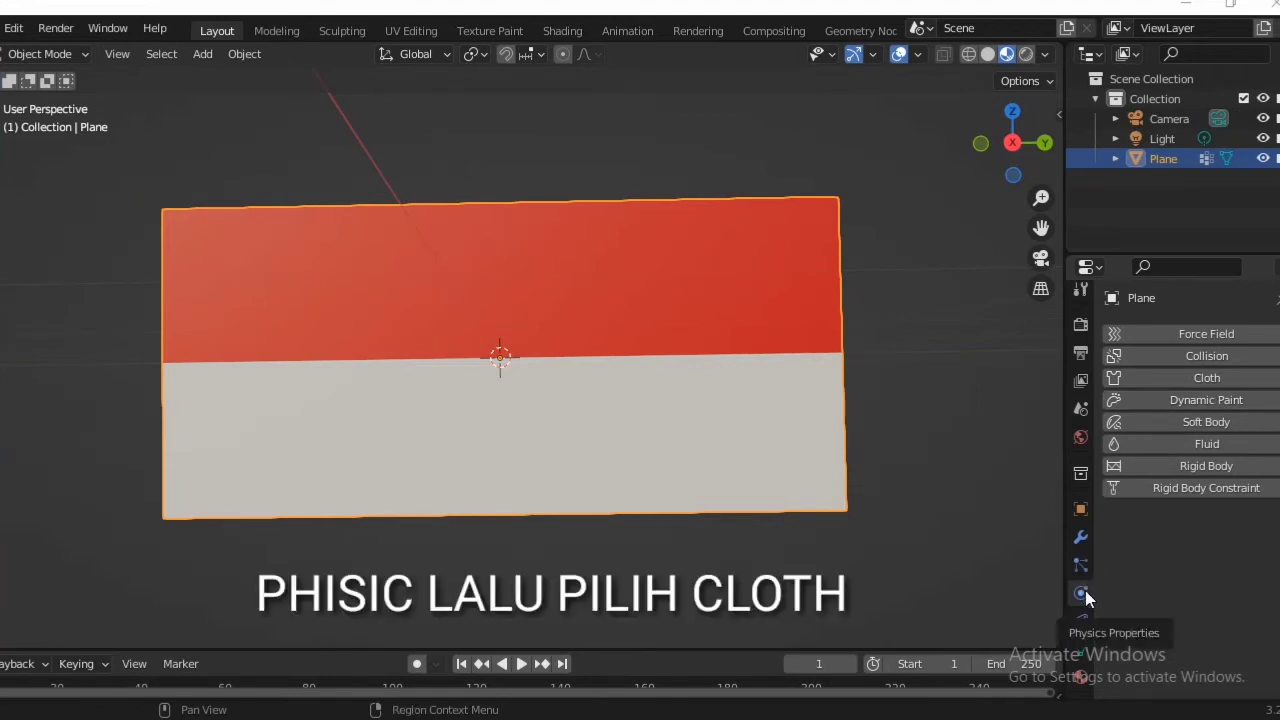
click(1171, 380)
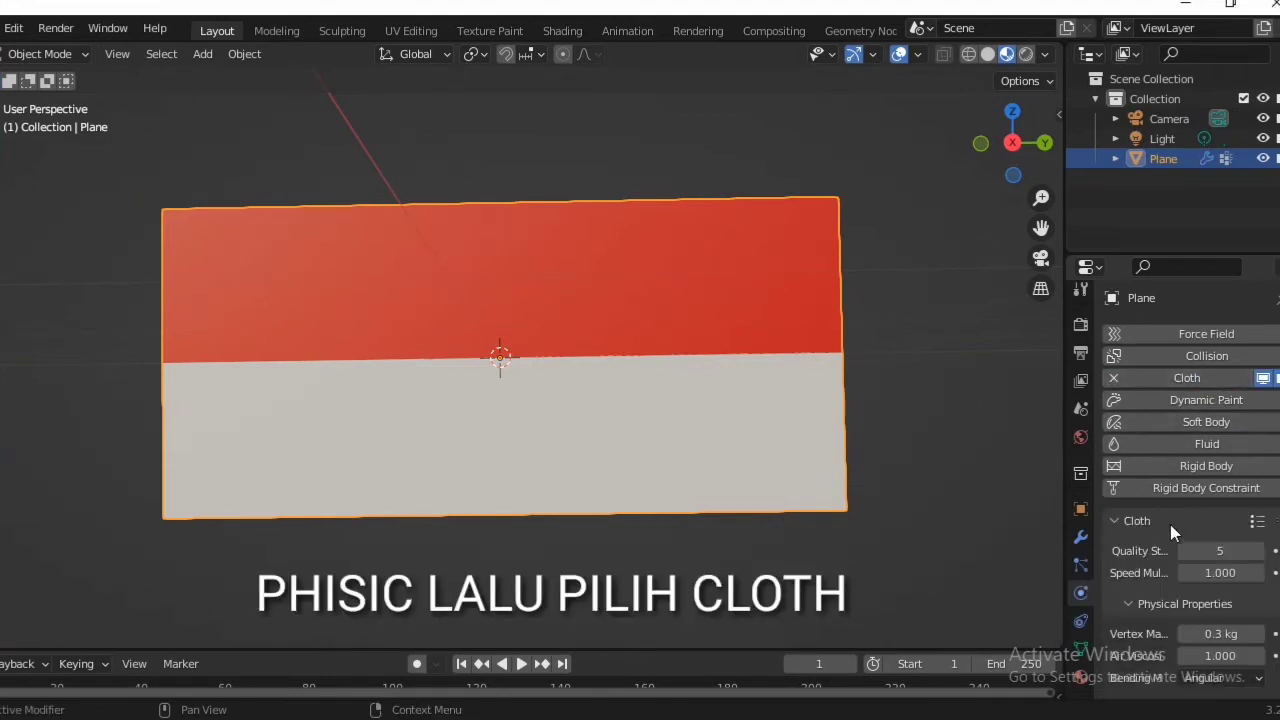
- Set the cloth's pin group to Group, enlarge the timeline and play the animation to test the simulation
scroll(1162, 552, down, 7)
scroll(1195, 555, down, 12)
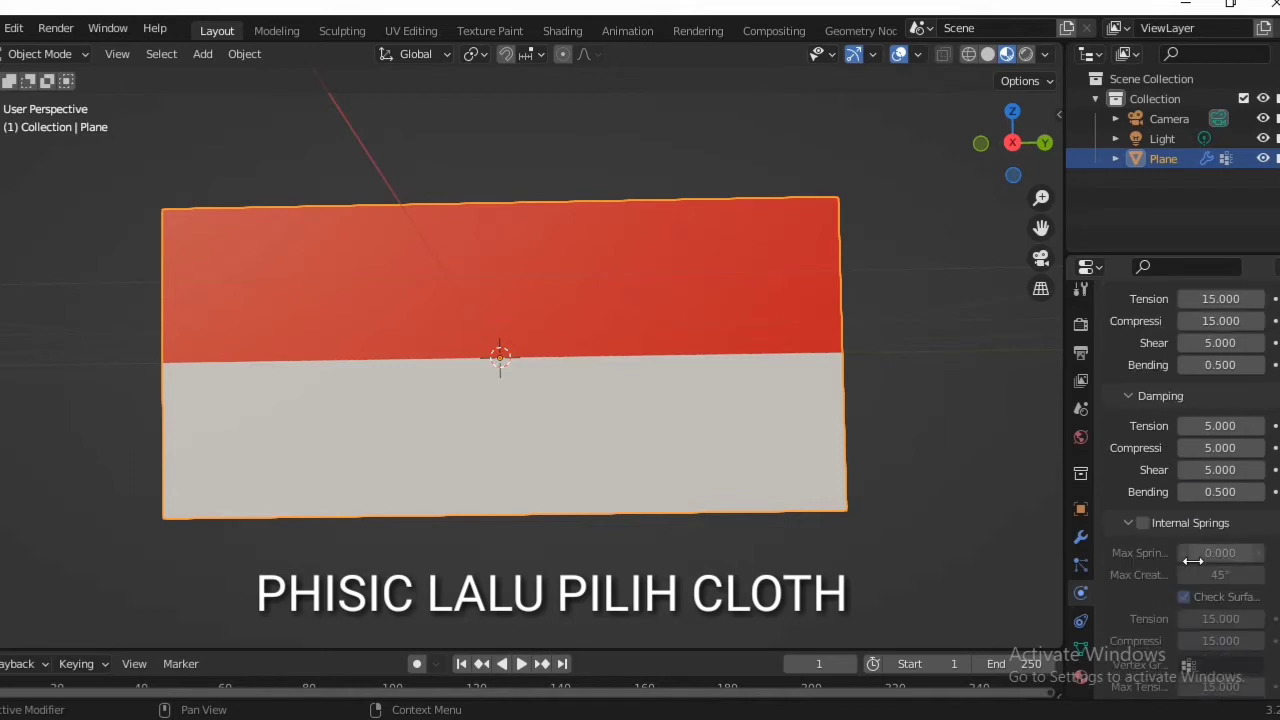
click(1150, 611)
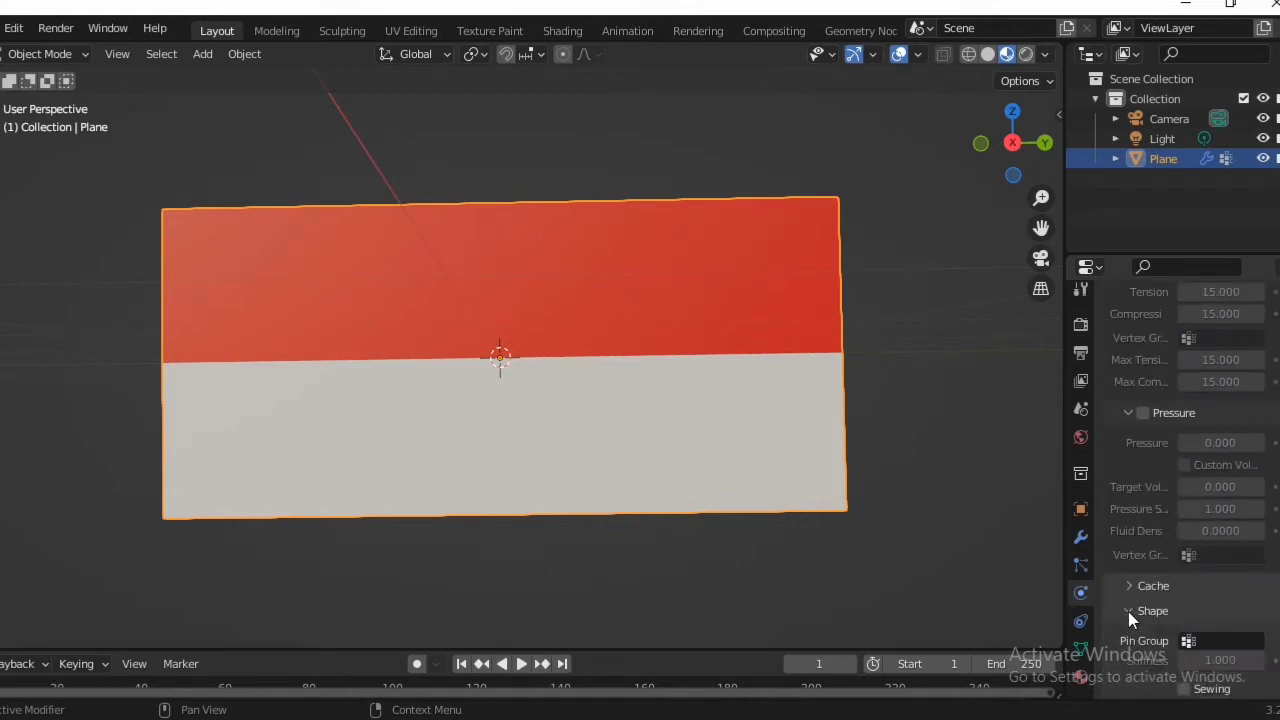
scroll(1150, 560, down, 4)
click(1225, 486)
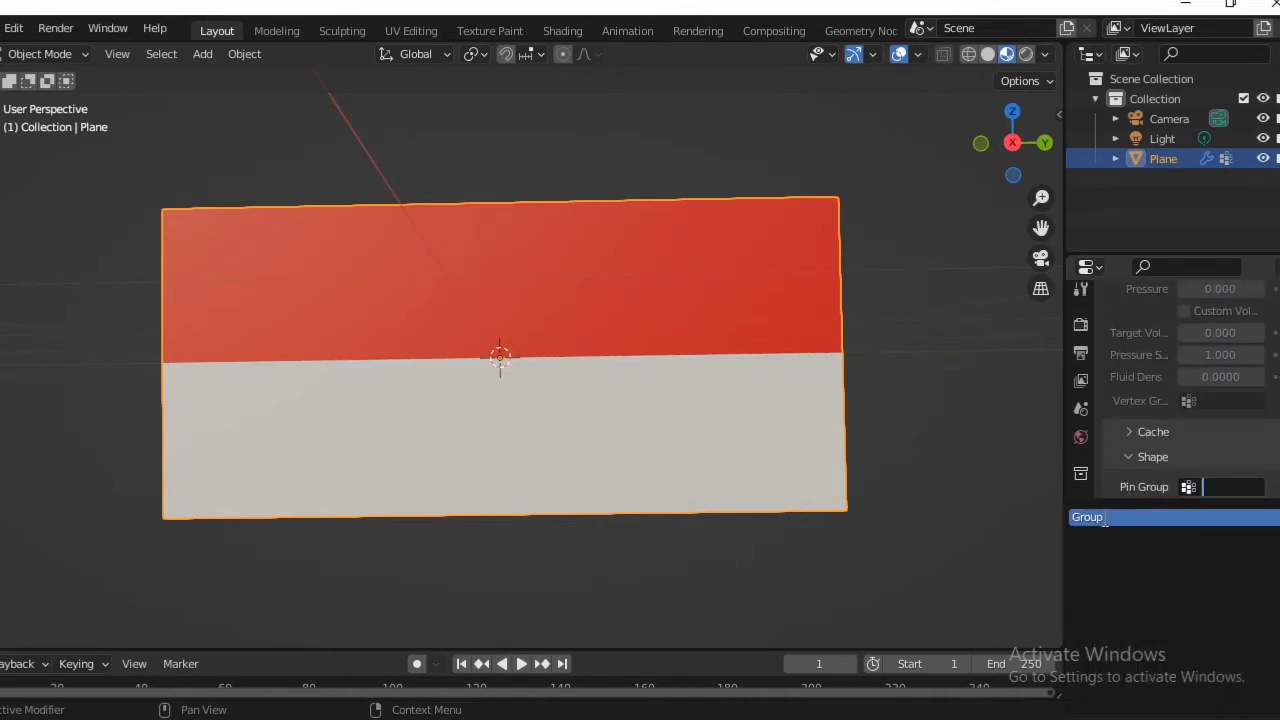
click(1214, 517)
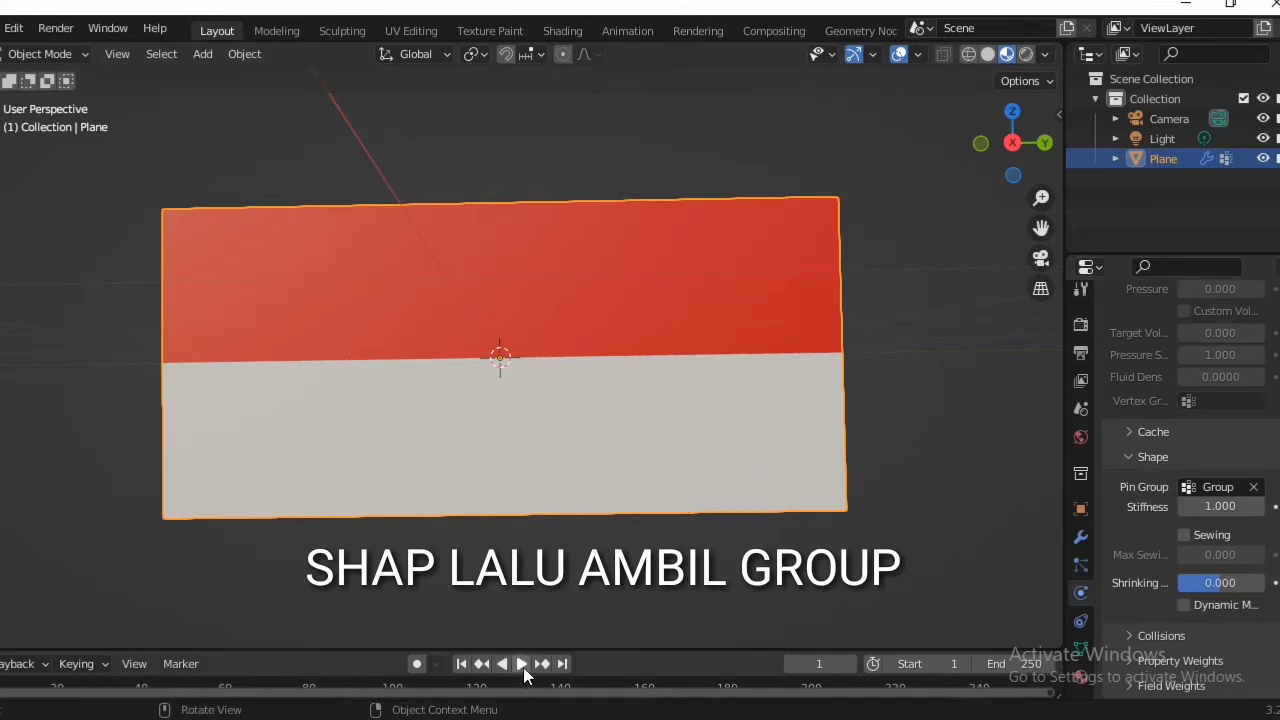
drag(582, 652, 586, 606)
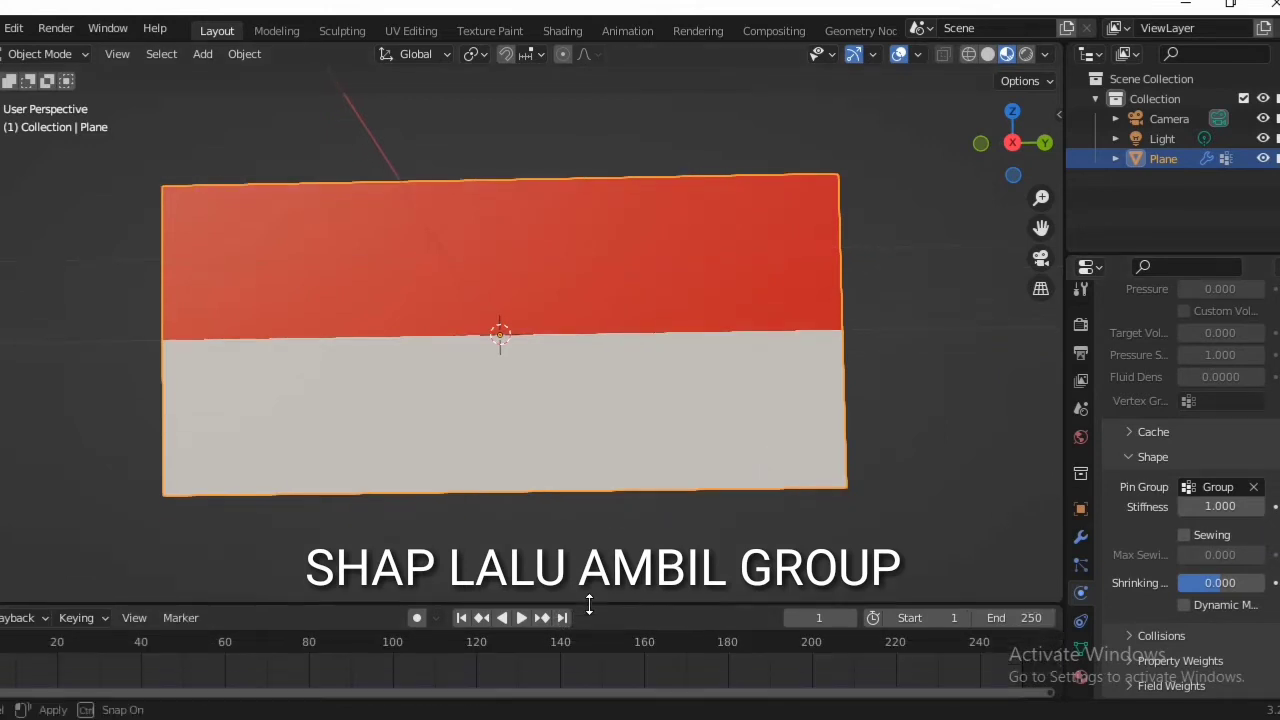
click(522, 618)
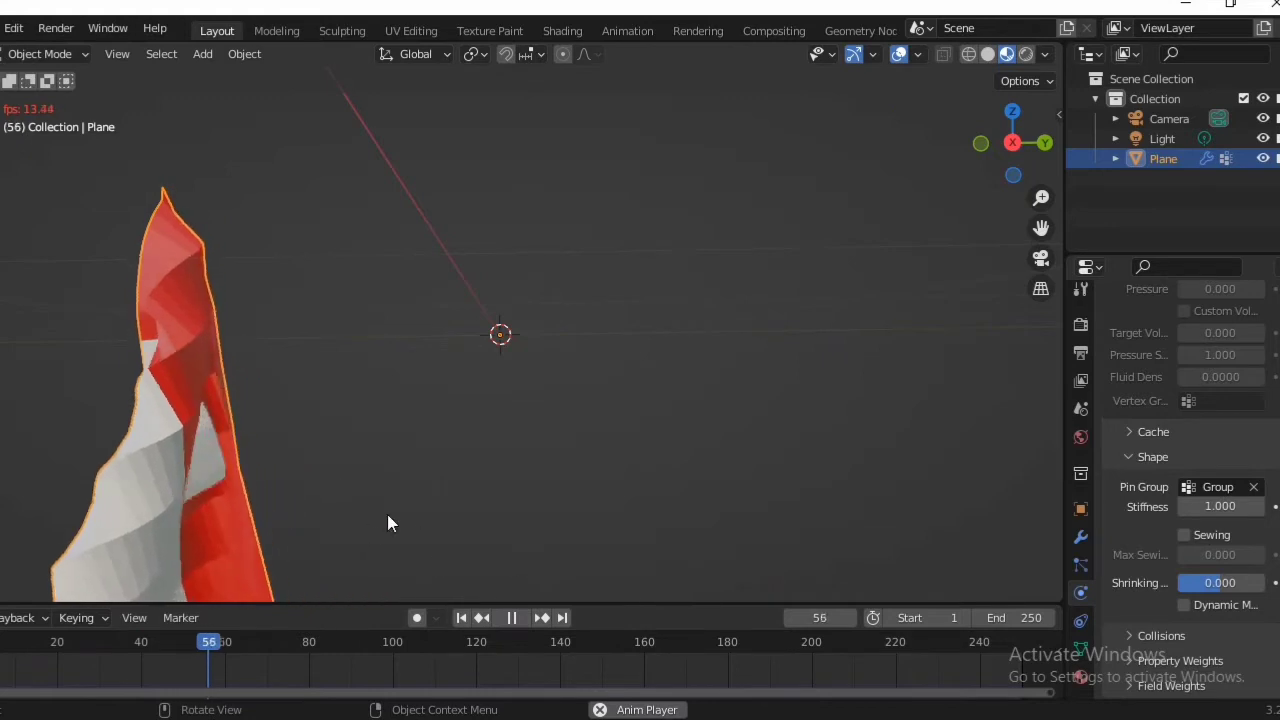
- Stop the playback and return the timeline to frame 0
click(520, 618)
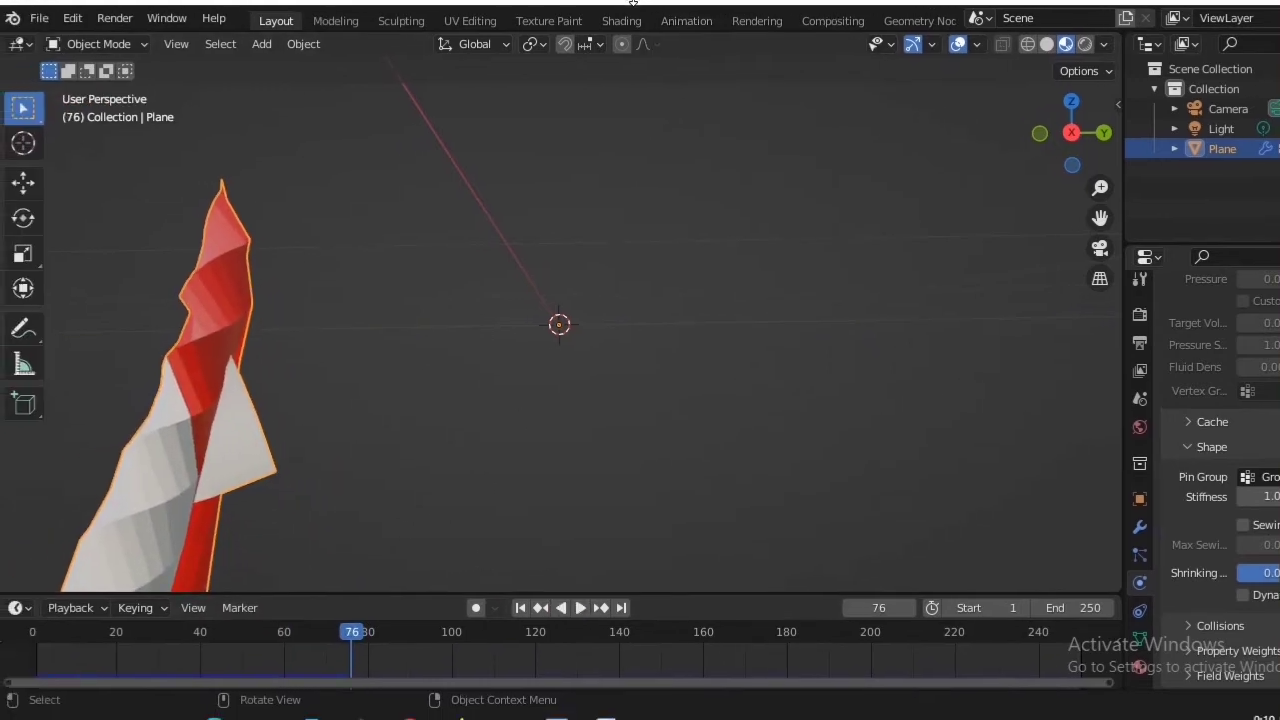
drag(352, 641, 25, 648)
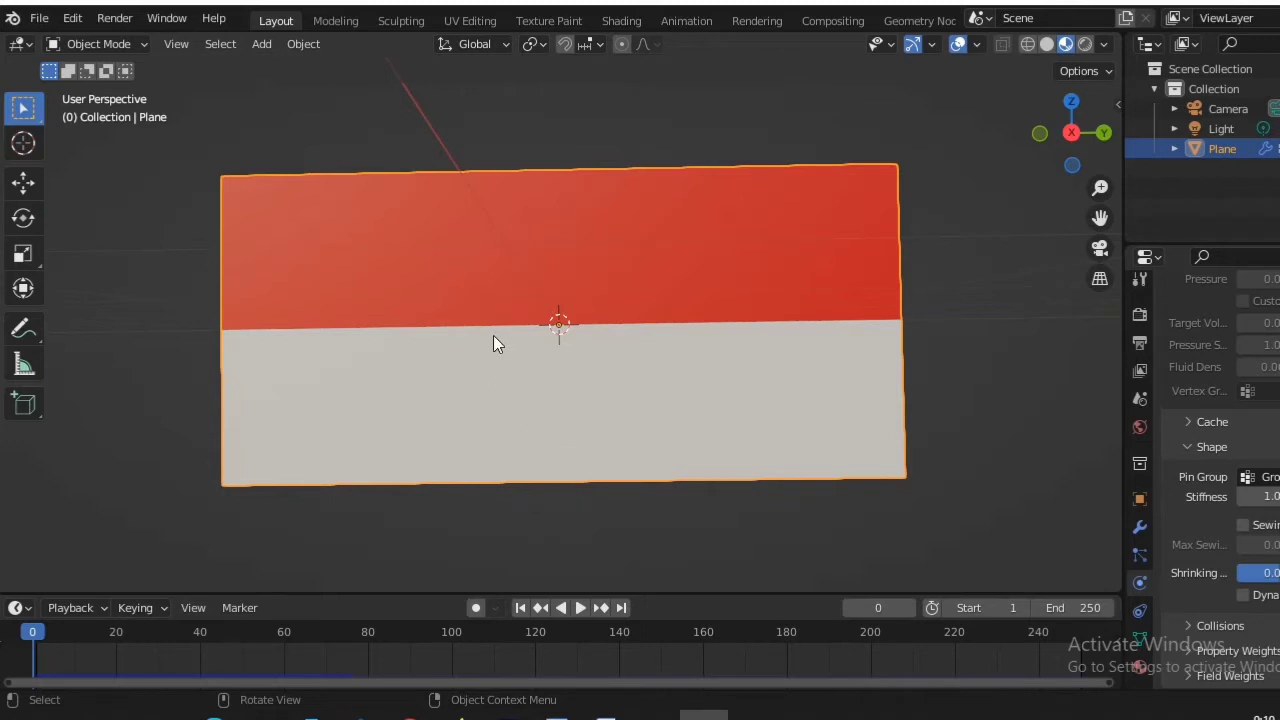
scroll(452, 345, down, 2)
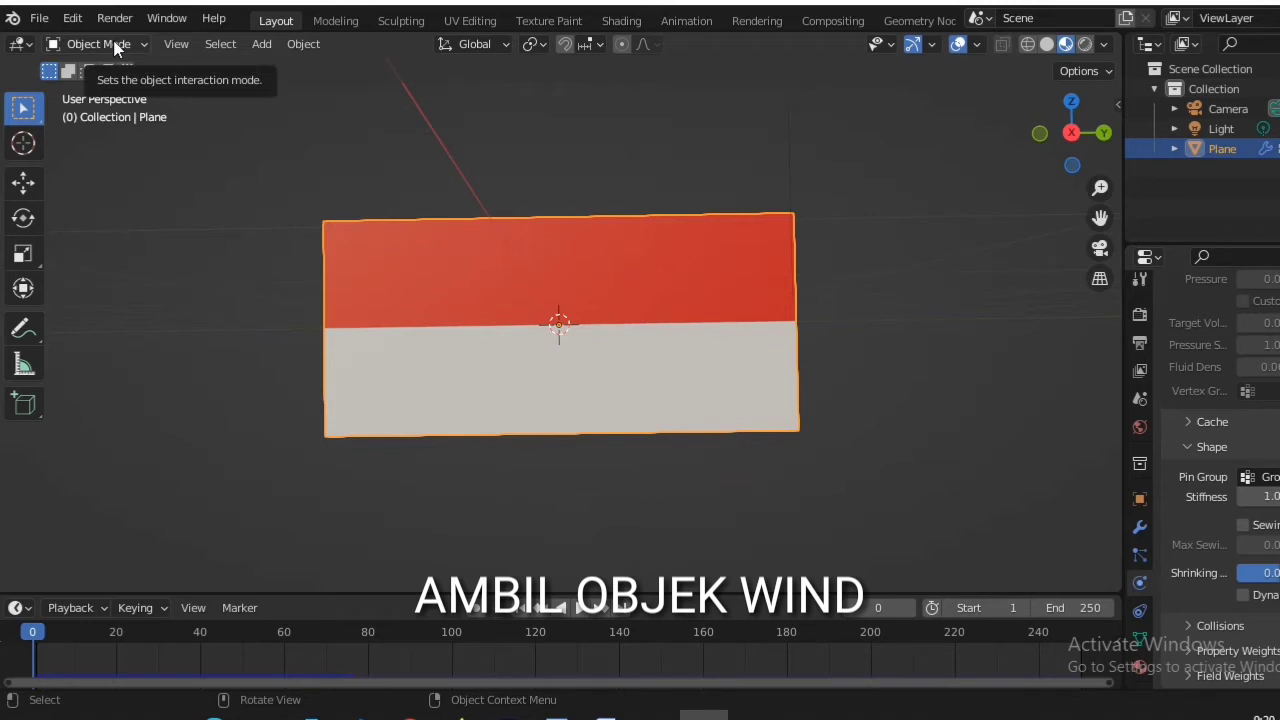
- Add a Wind force field at the centre of the flag
click(261, 44)
mouse_move(279, 66)
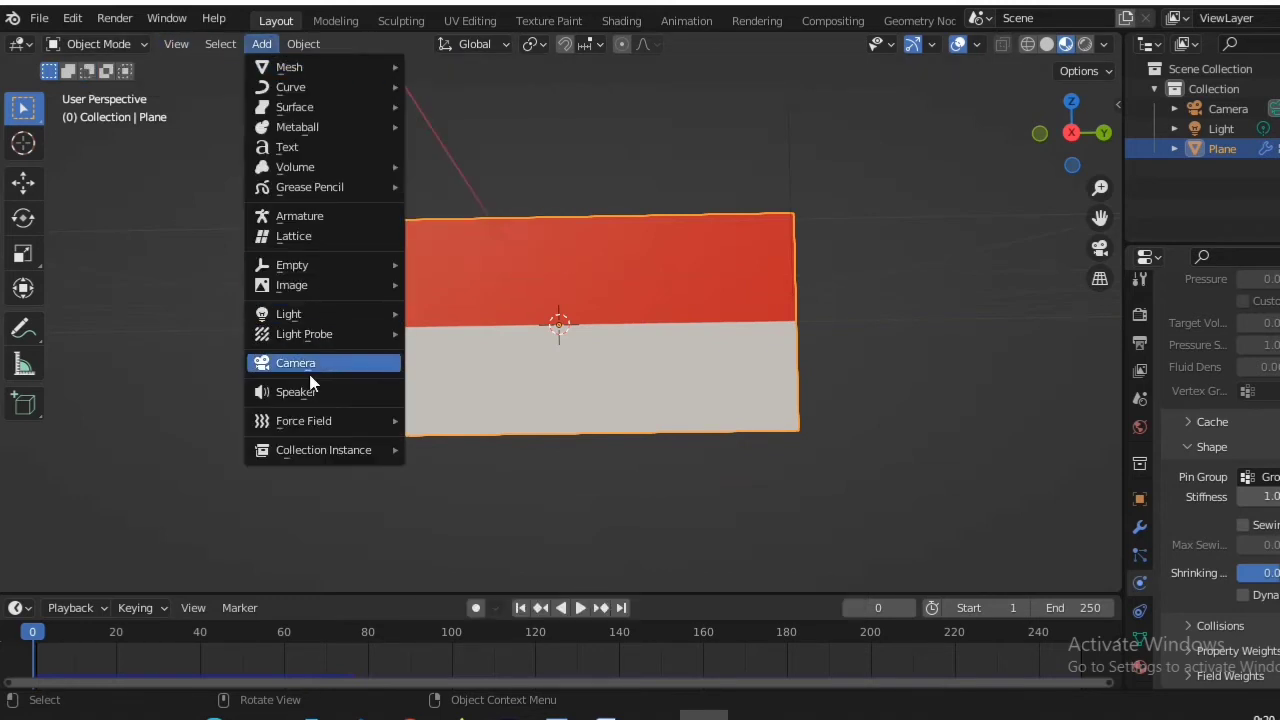
mouse_move(309, 415)
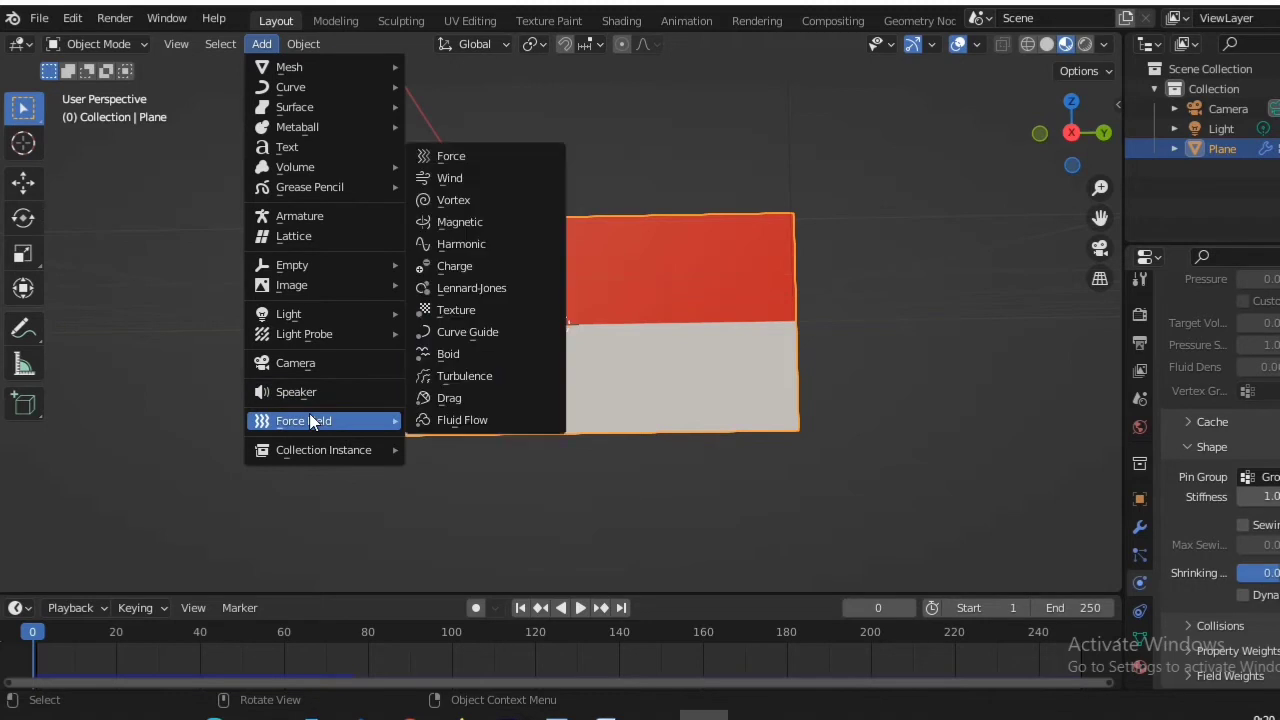
click(464, 177)
scroll(600, 312, down, 1)
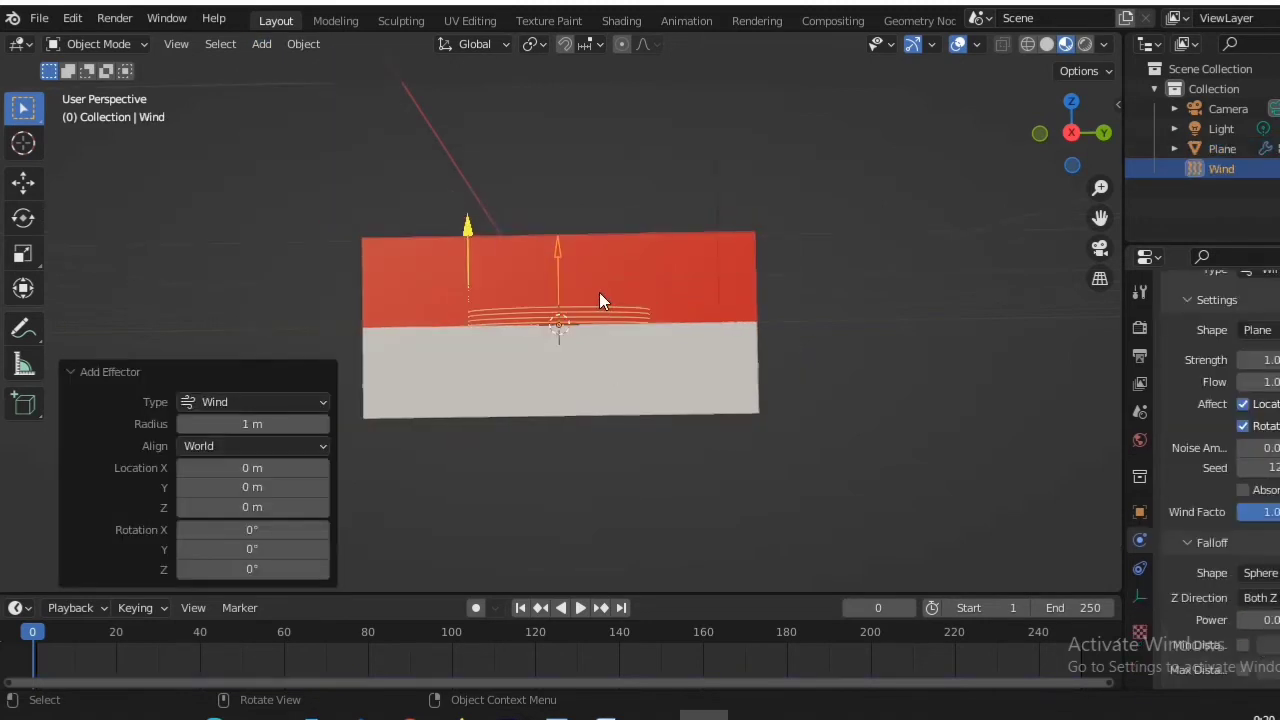
scroll(595, 295, up, 2)
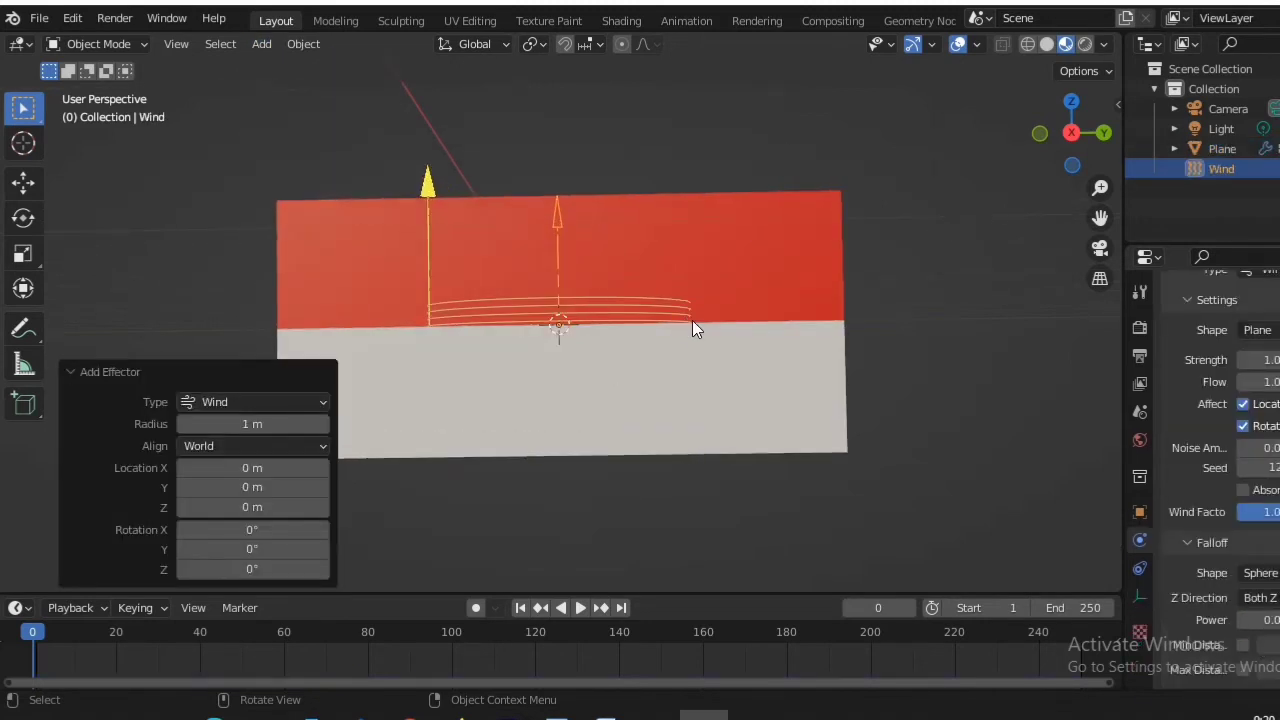
- Rotate the Wind force field by 90° so it blows along the flag's length
key(r)
text(y)
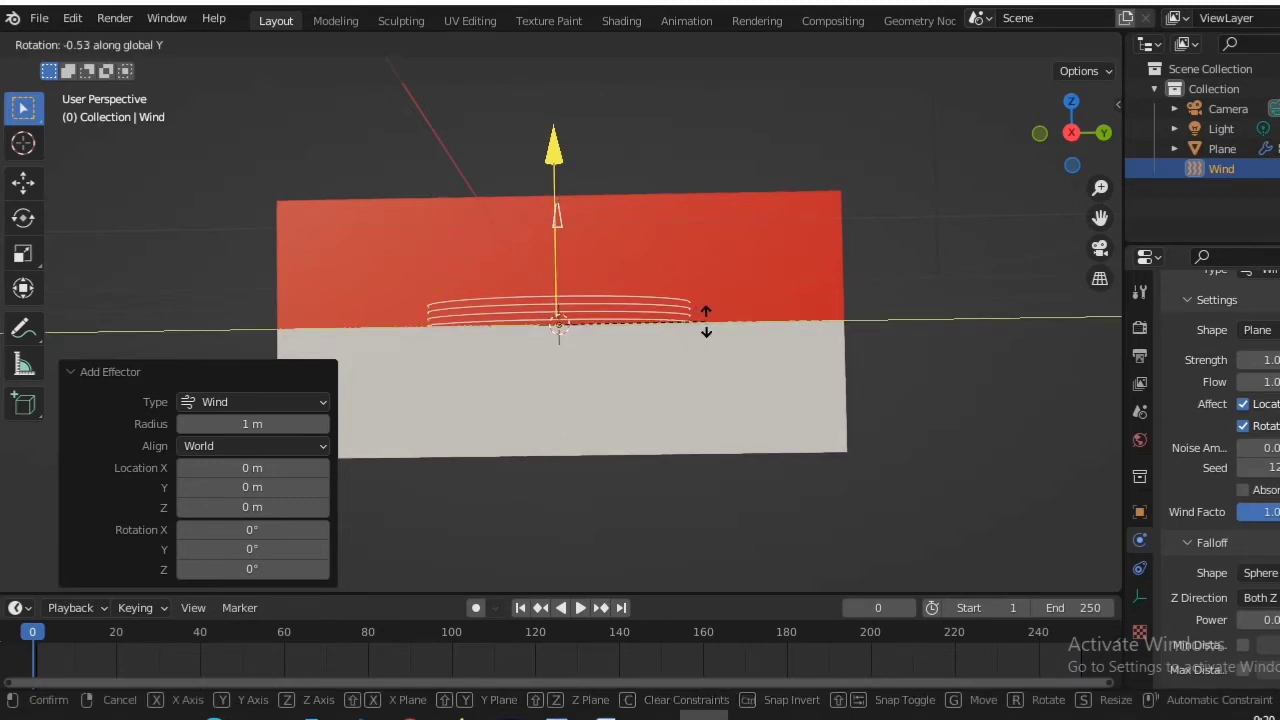
text(90)
key(Return)
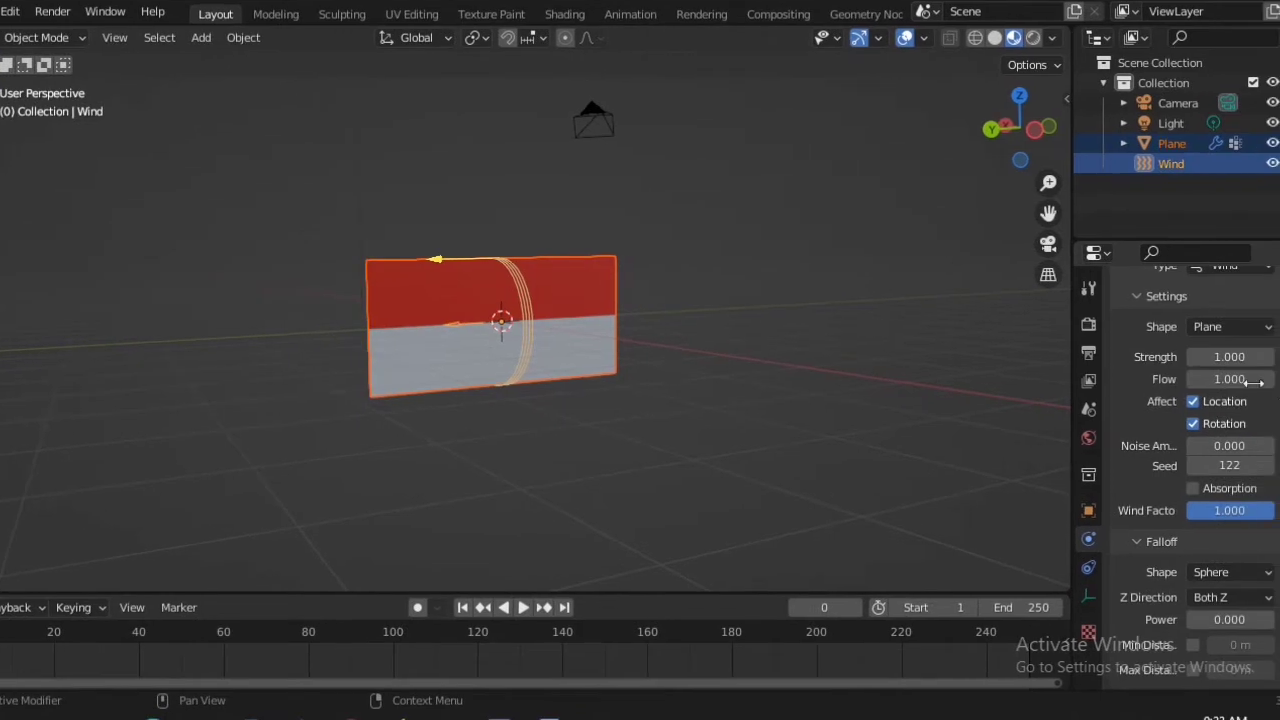
- Set the wind strength to 1000 and play the animation to test how the flag waves
click(1240, 358)
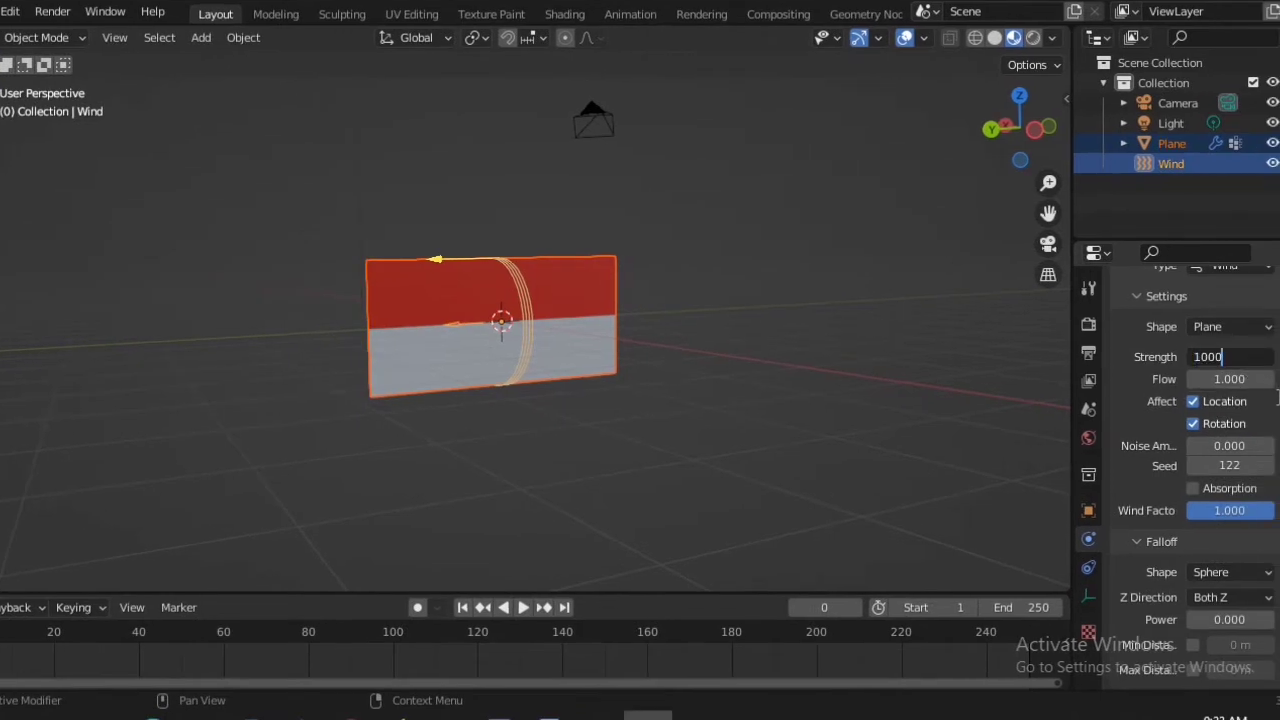
key(Return)
middle_drag(637, 402, 683, 539)
click(524, 612)
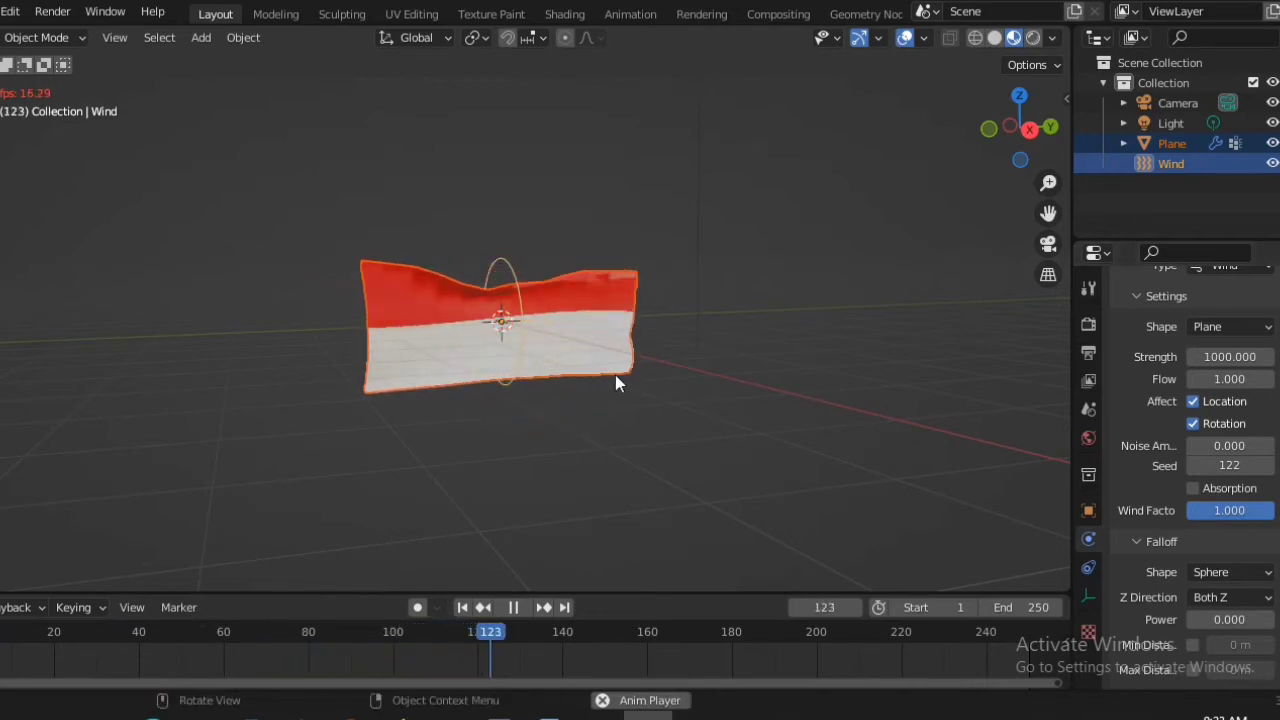
key(space)
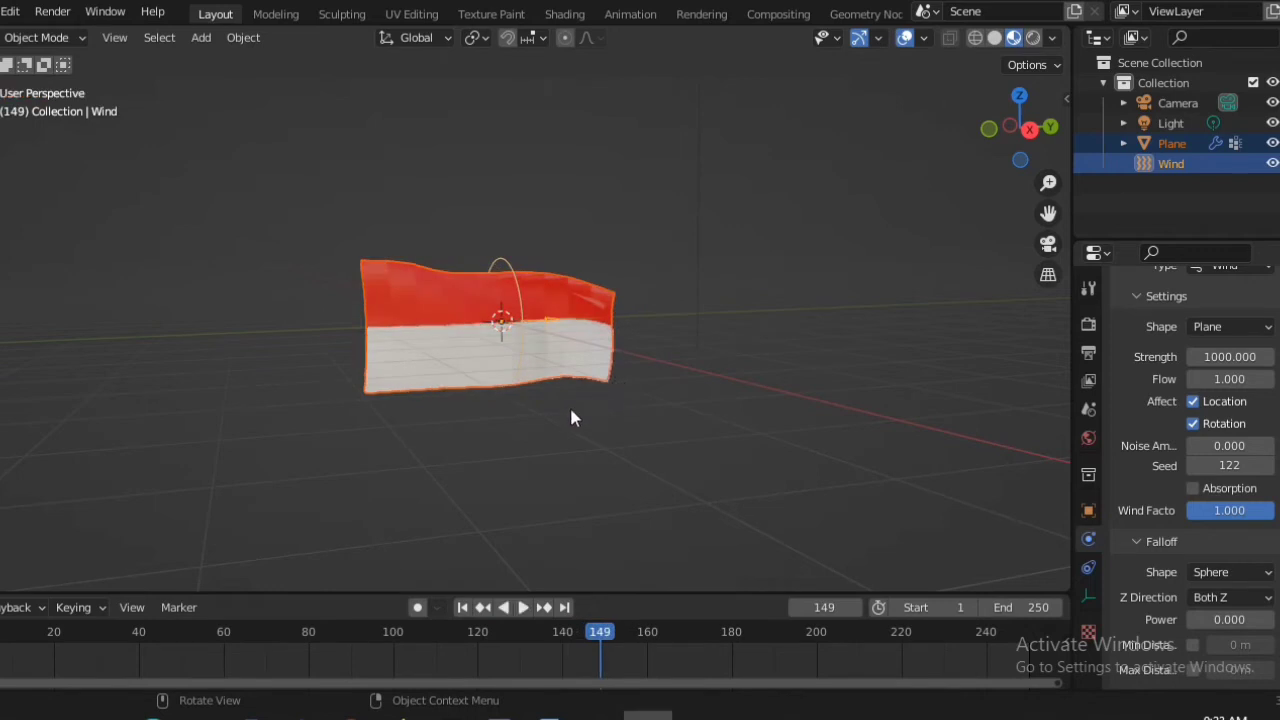
- Select the flag plane and apply smooth shading to it
click(422, 337)
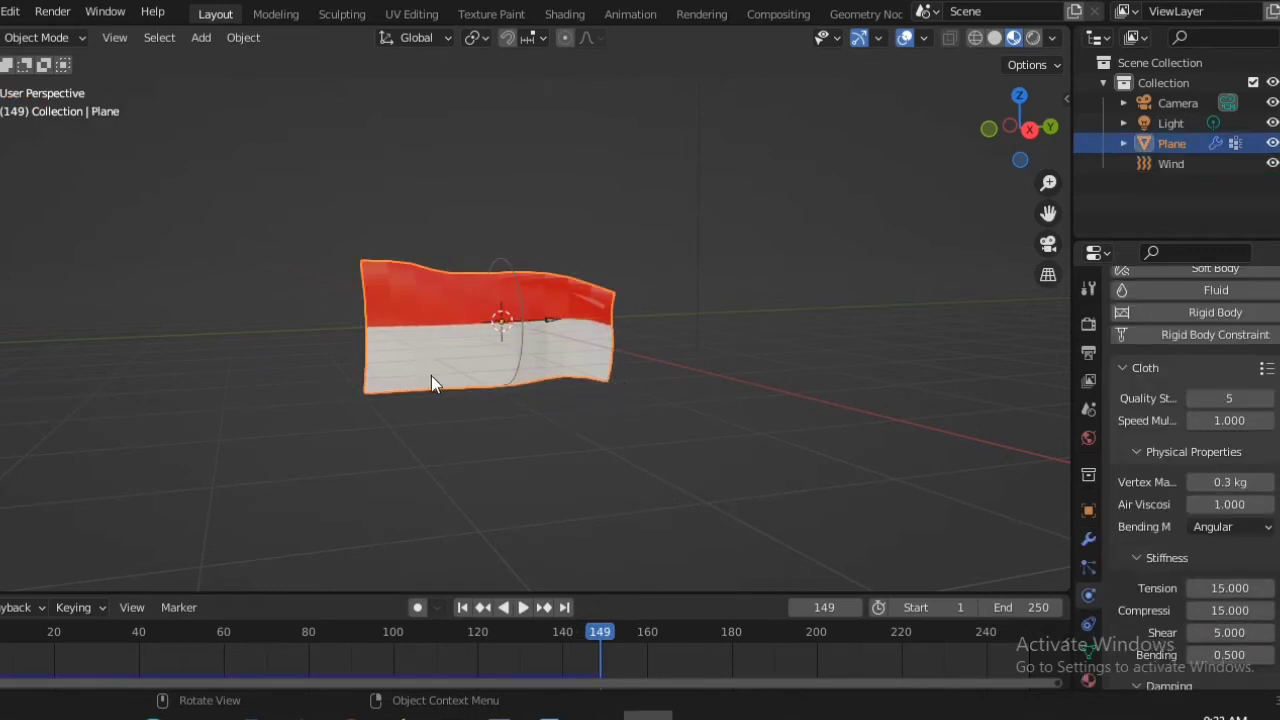
right_click(400, 314)
click(460, 314)
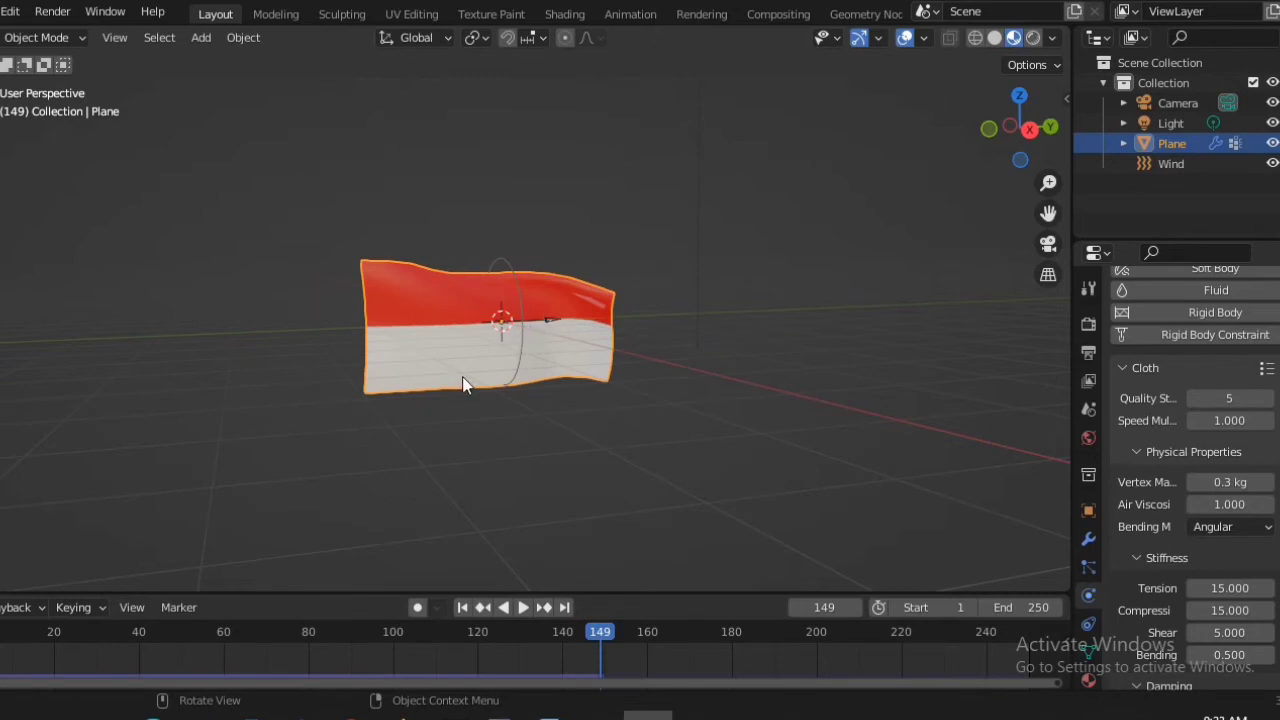
middle_drag(463, 385, 392, 343)
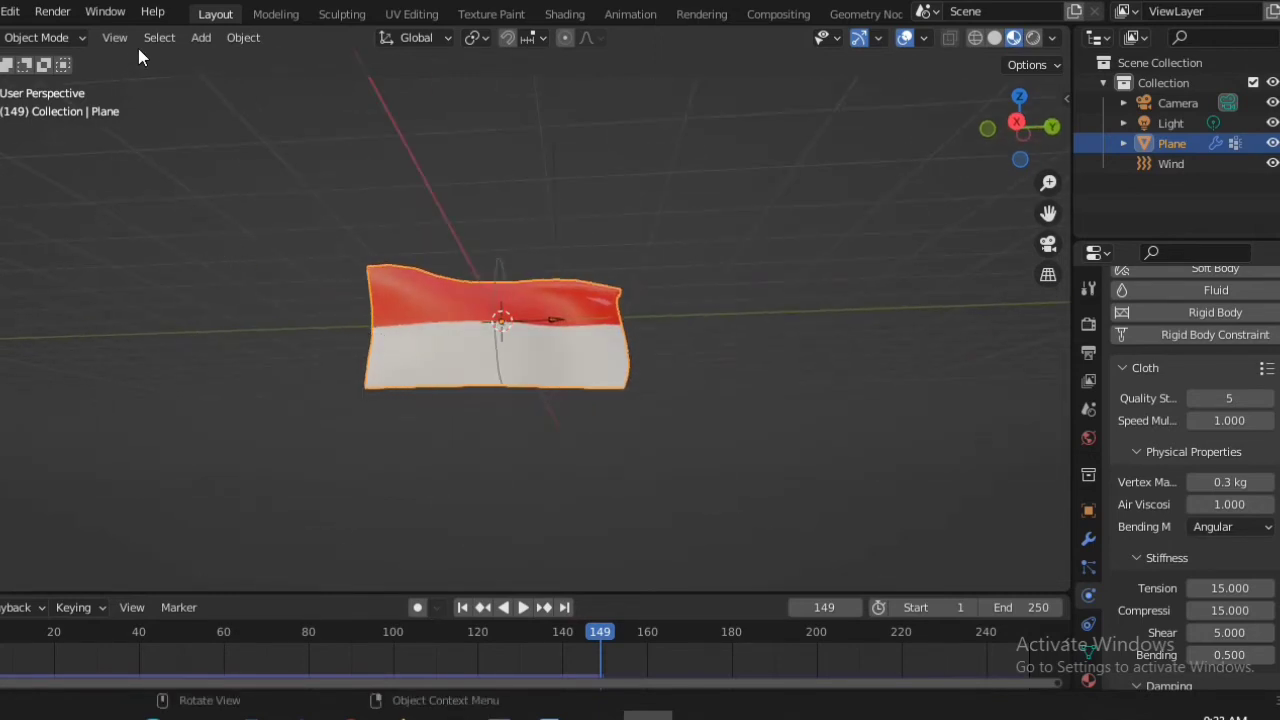
- Add a cylinder mesh at the scene origin for the flagpole
click(201, 38)
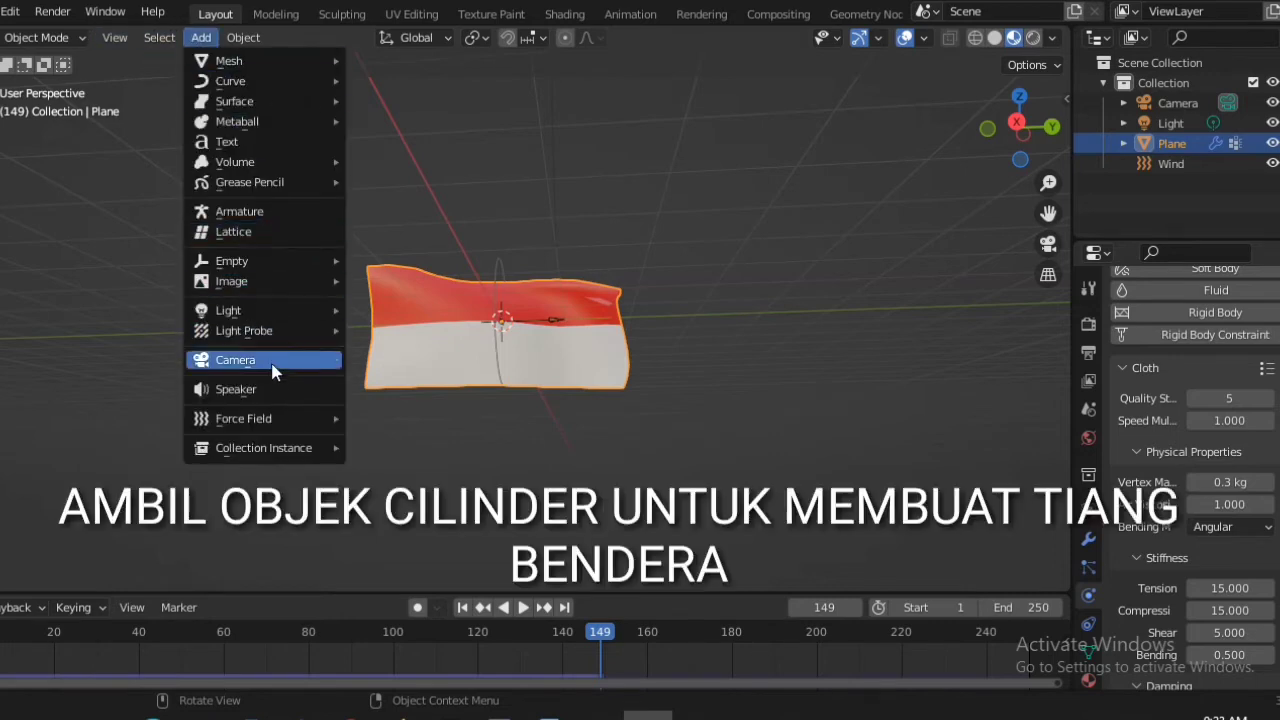
mouse_move(286, 426)
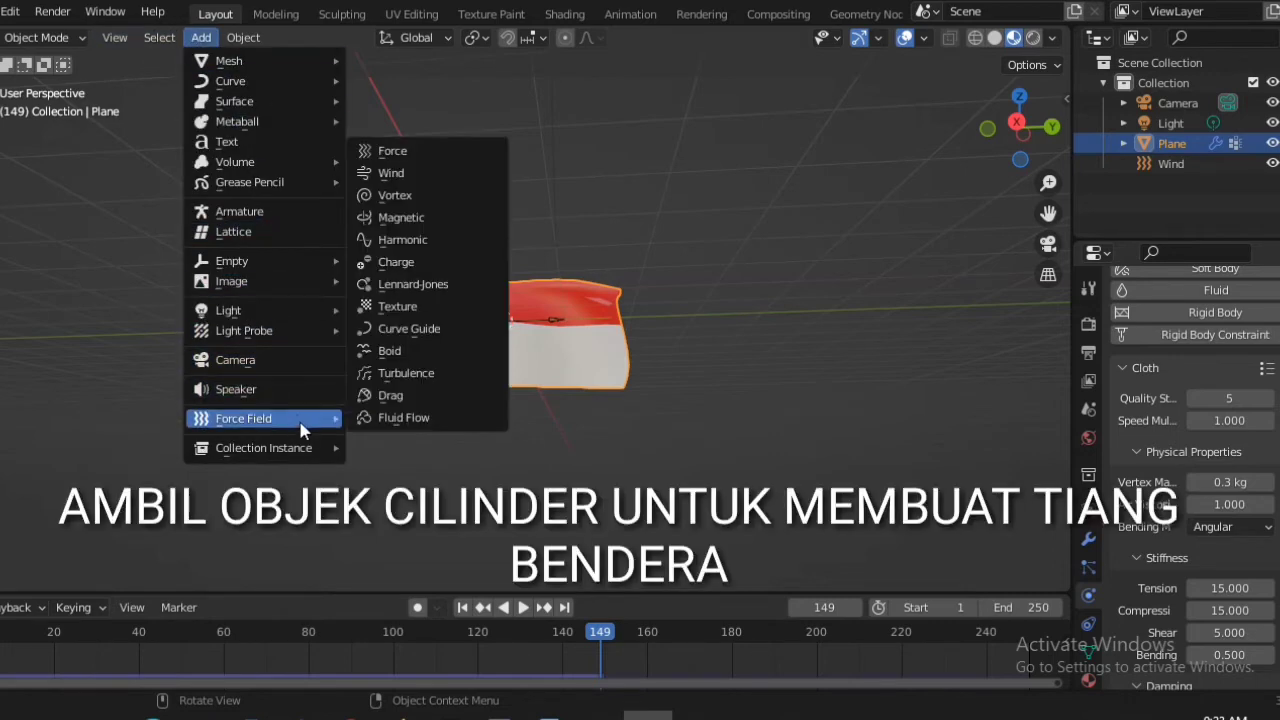
mouse_move(283, 64)
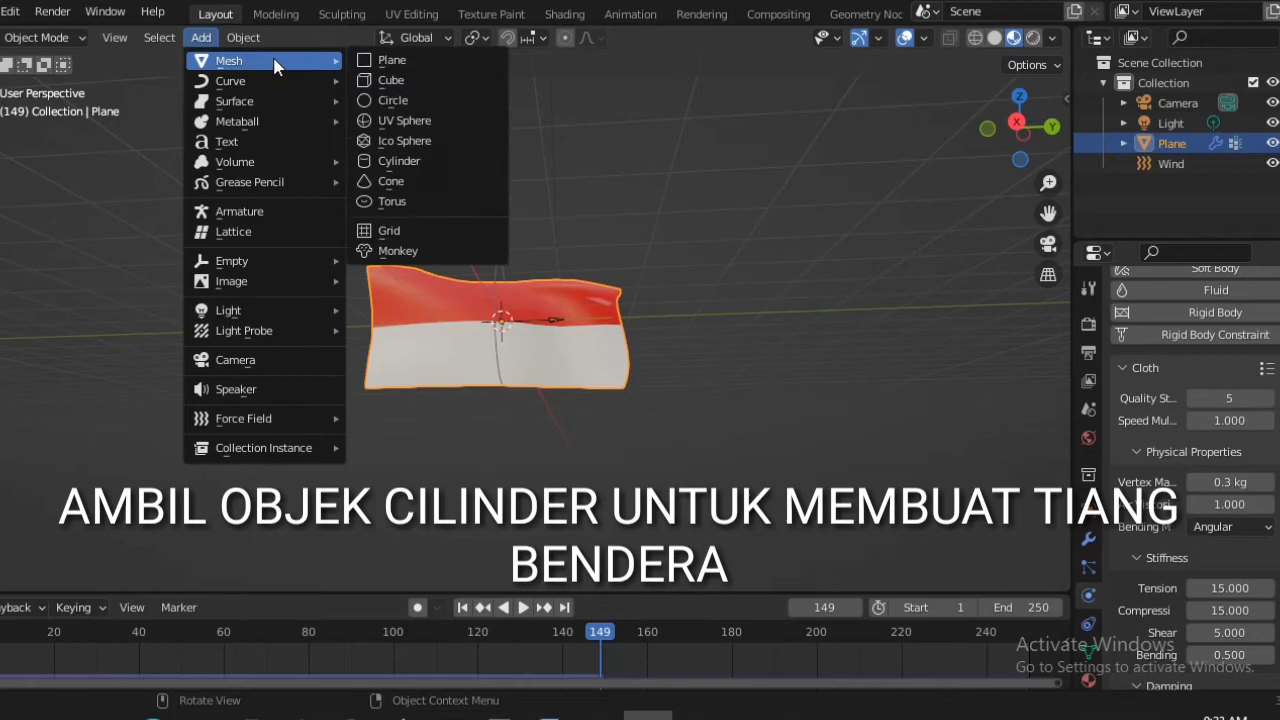
click(404, 162)
middle_drag(548, 392, 535, 461)
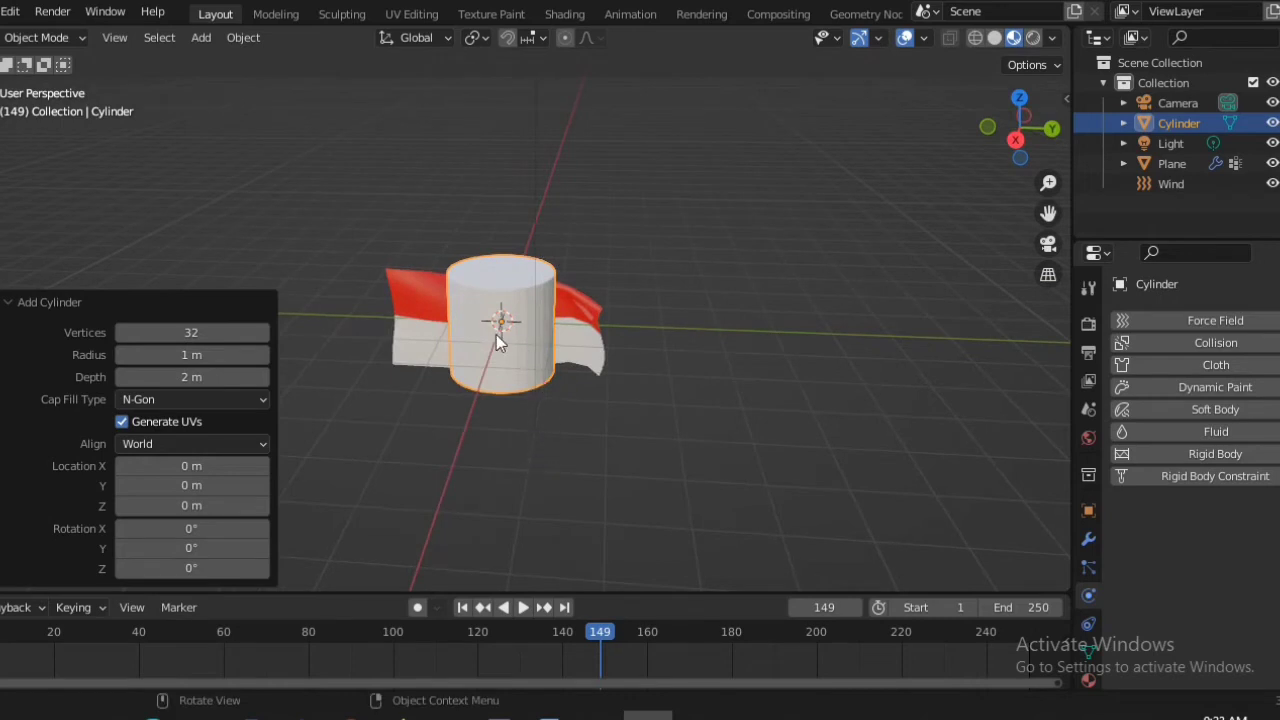
- Enter Edit Mode on the cylinder and scale its mesh uniformly to 0.125
click(40, 37)
click(61, 82)
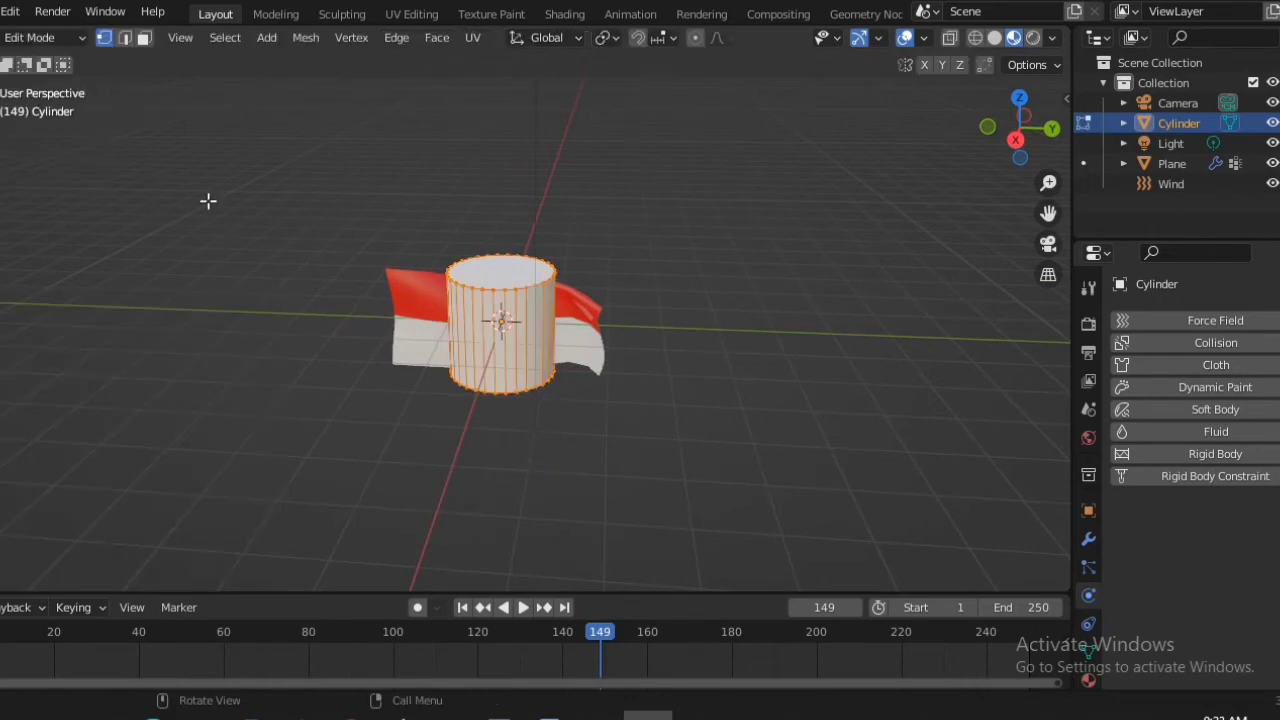
scroll(599, 367, up, 3)
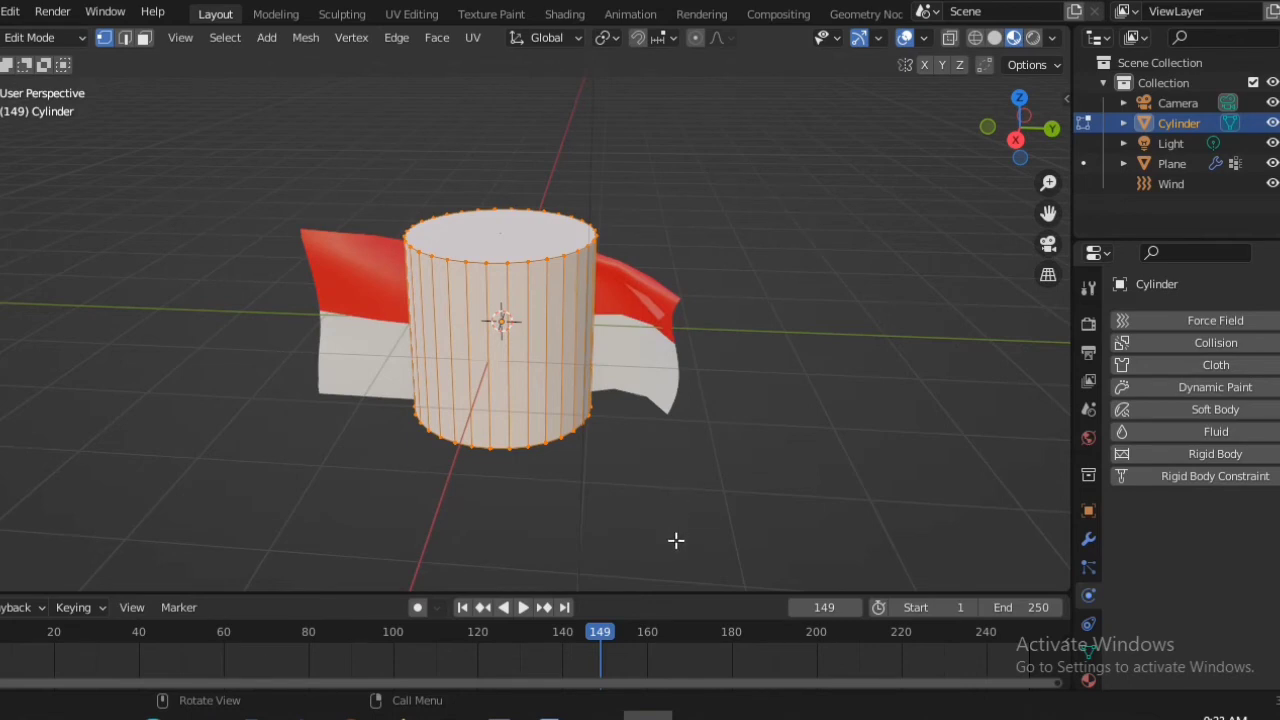
key(s)
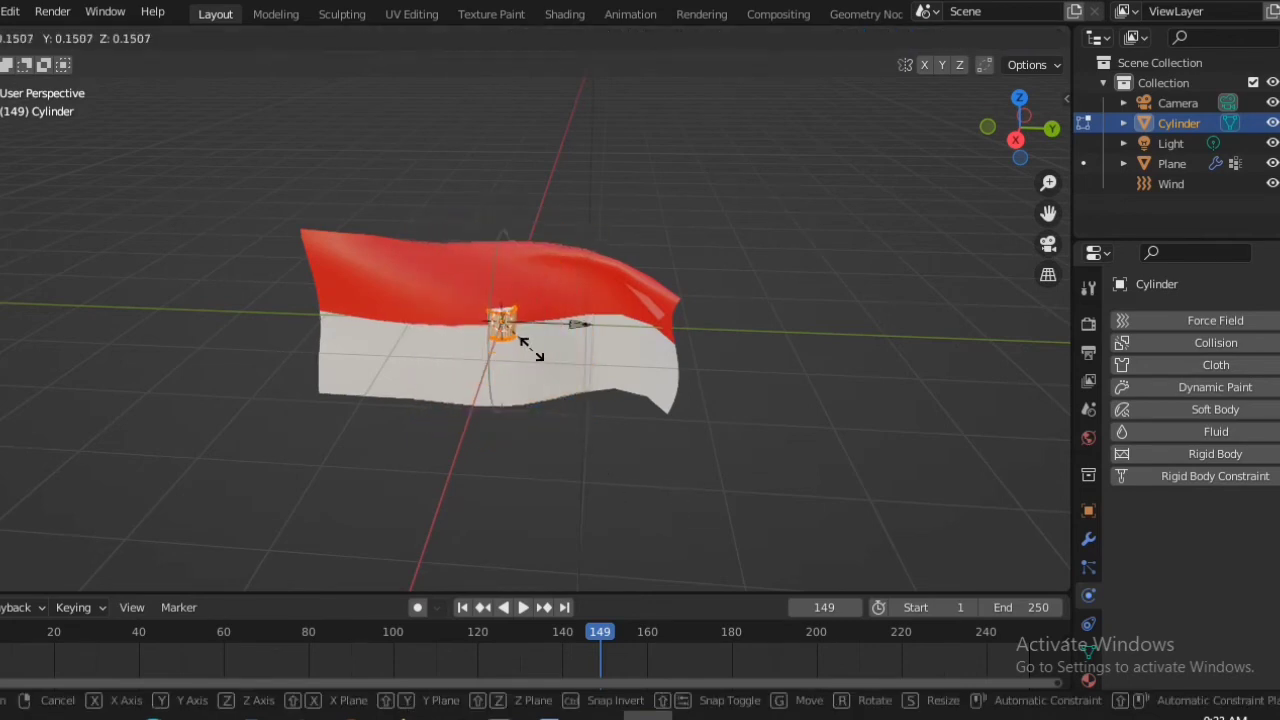
click(526, 345)
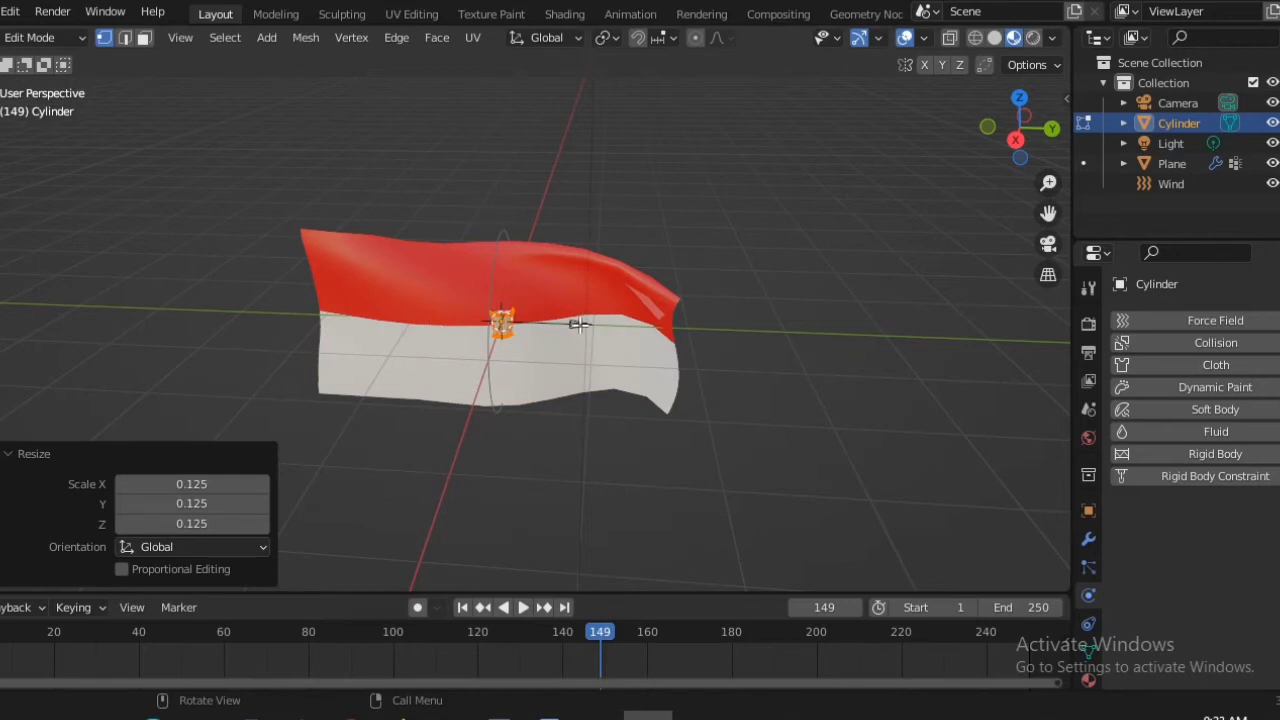
- Activate the Move tool and shift the cylinder along Y by about -2.04 m and a further -0.24 m, just outside the flag's pinned edge
key(shift+space)
key(g)
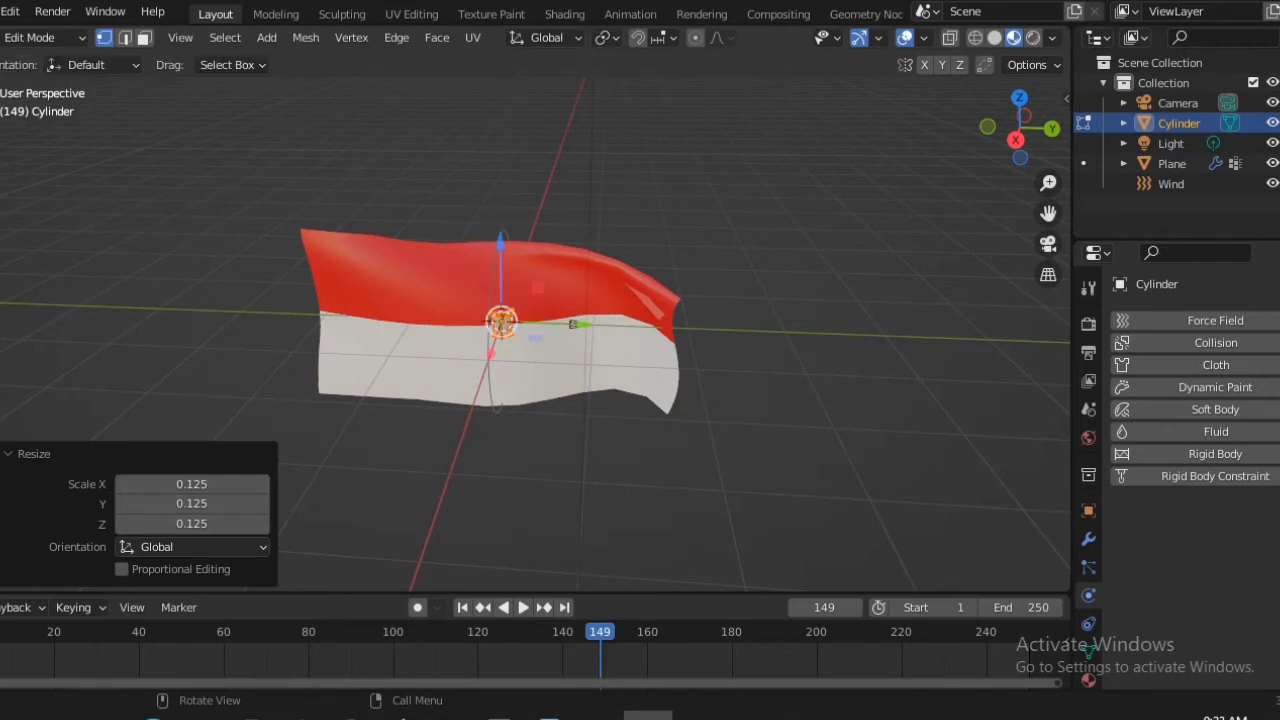
drag(585, 330, 523, 315)
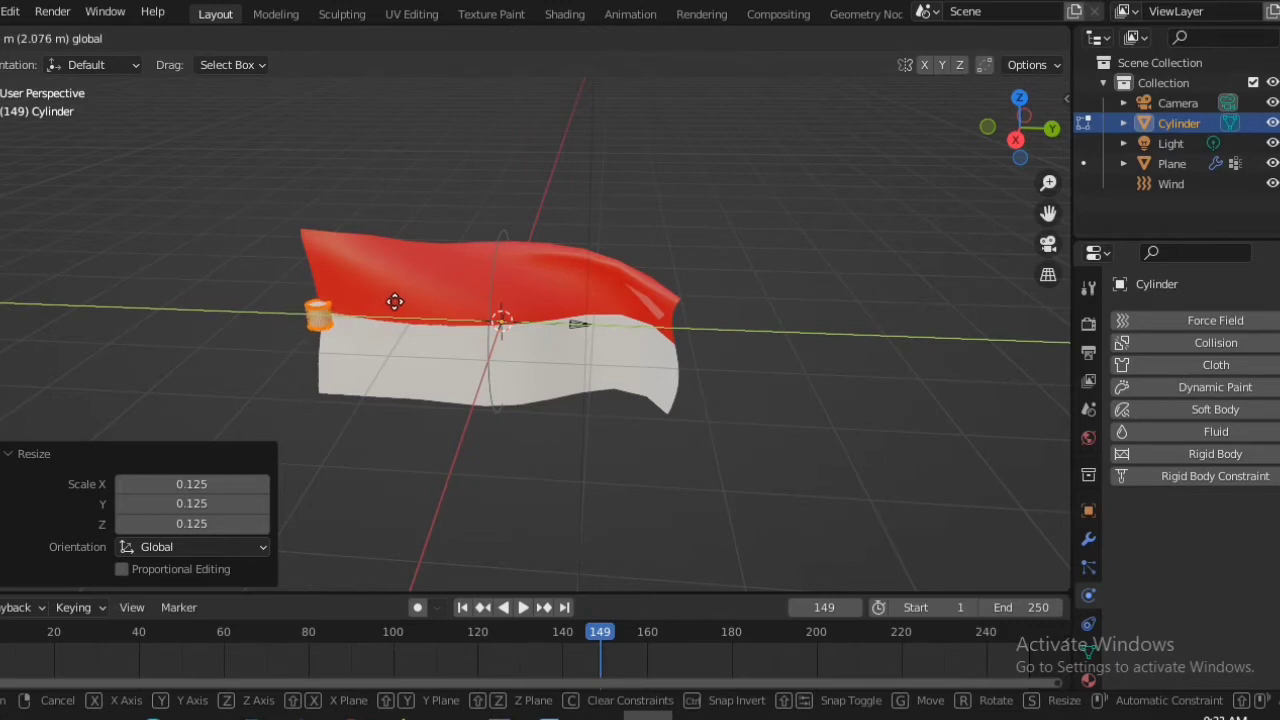
drag(395, 301, 395, 301)
middle_drag(355, 362, 450, 335)
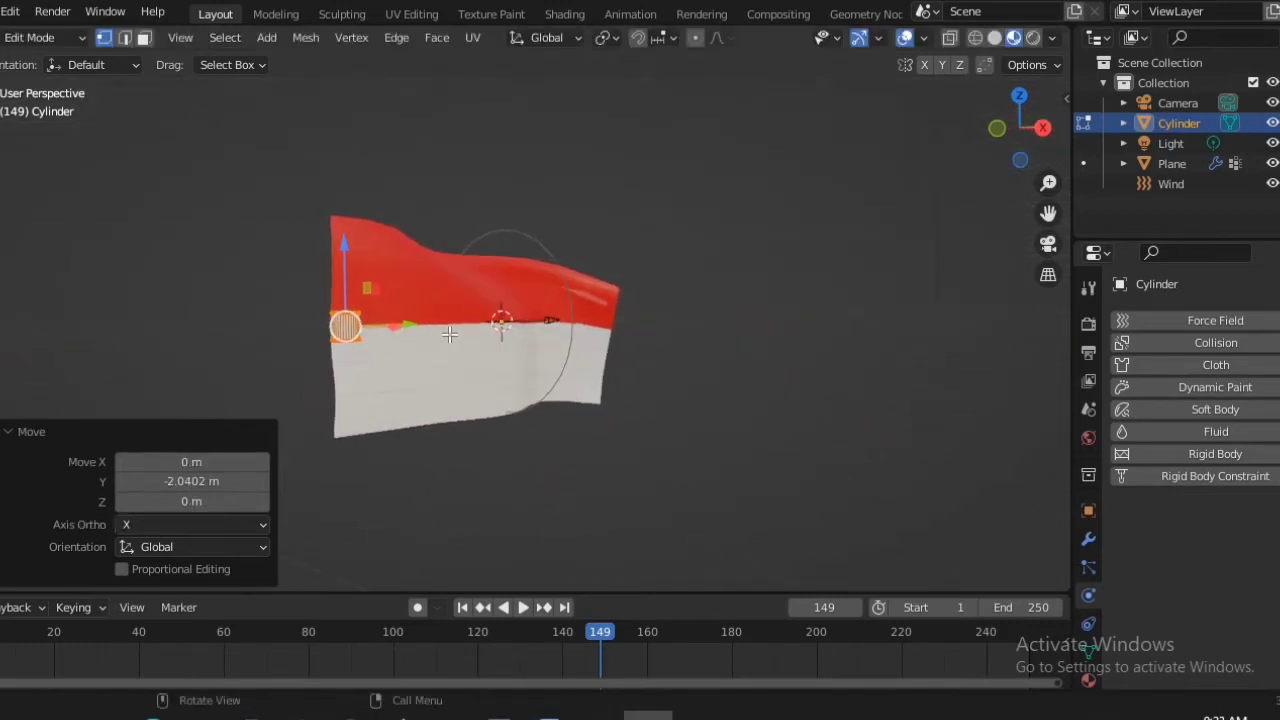
drag(405, 325, 388, 332)
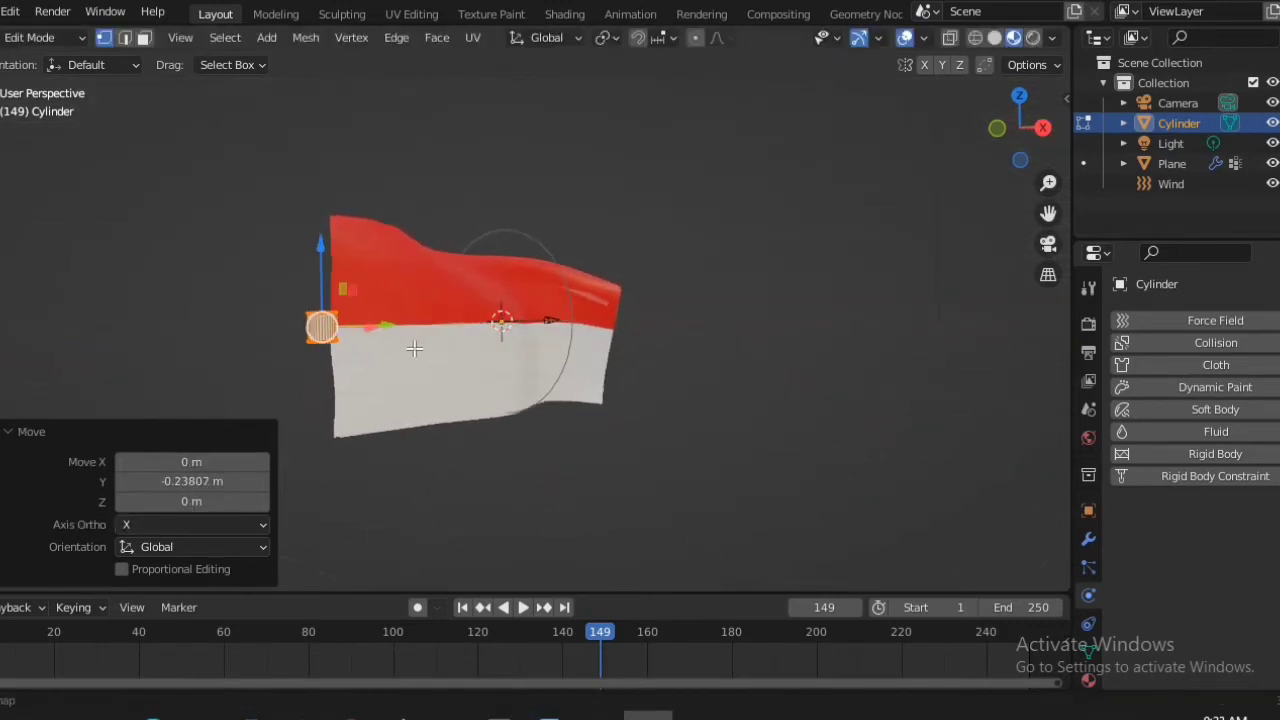
- Stretch the cylinder along Z by factors of about 4.46, 3.95 and 2.25 to form a tall pole
middle_drag(388, 332, 373, 345)
key(s)
key(z)
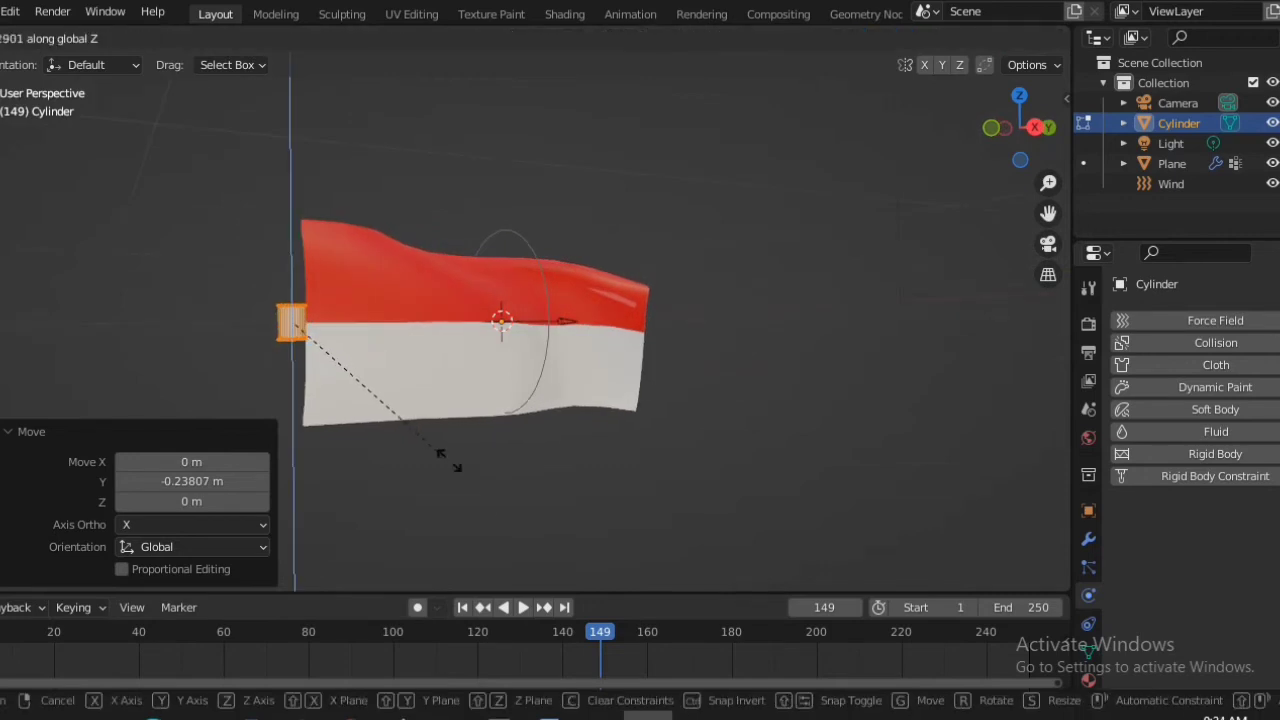
click(843, 172)
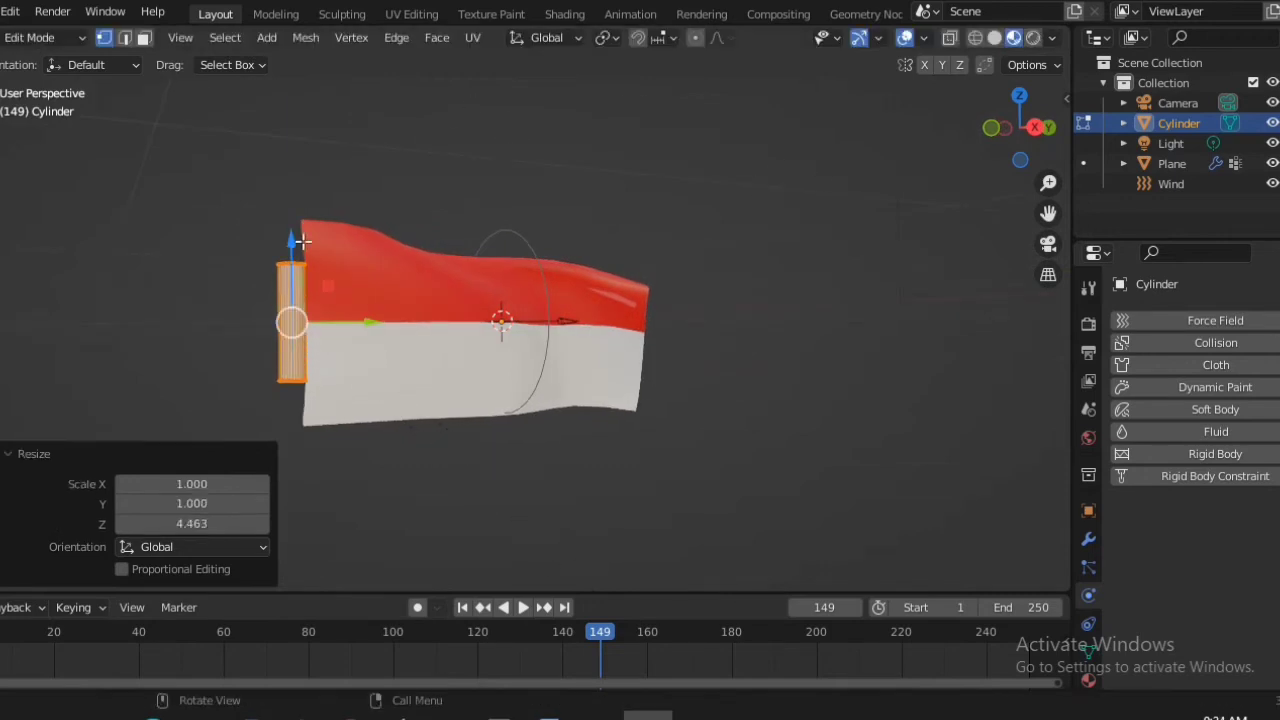
key(s)
key(z)
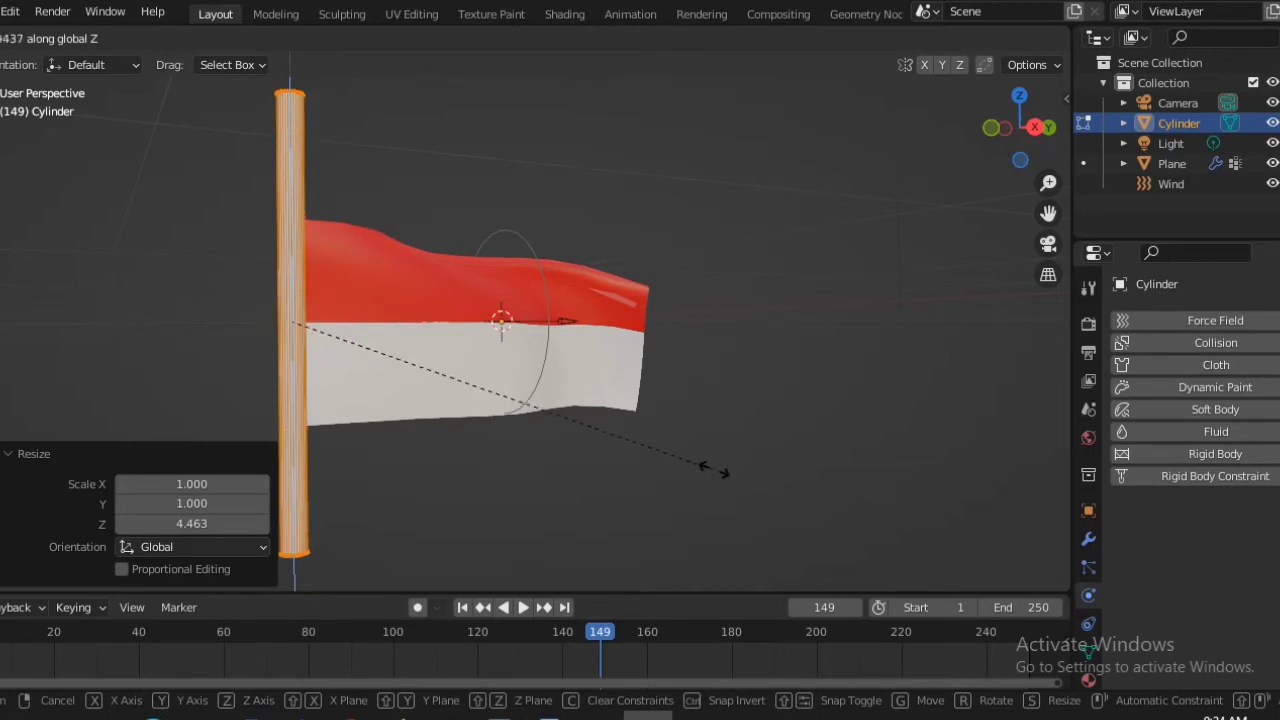
click(620, 388)
scroll(620, 388, down, 4)
middle_drag(608, 380, 560, 374)
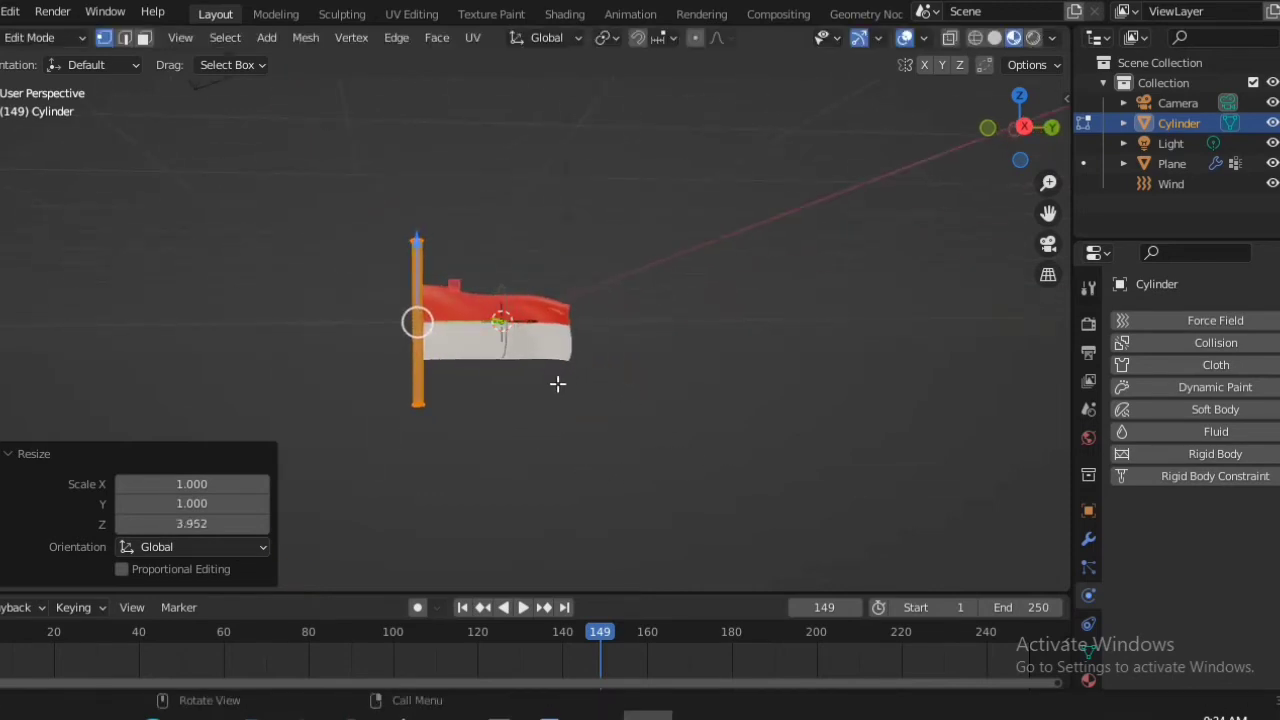
key(s)
key(z)
click(683, 497)
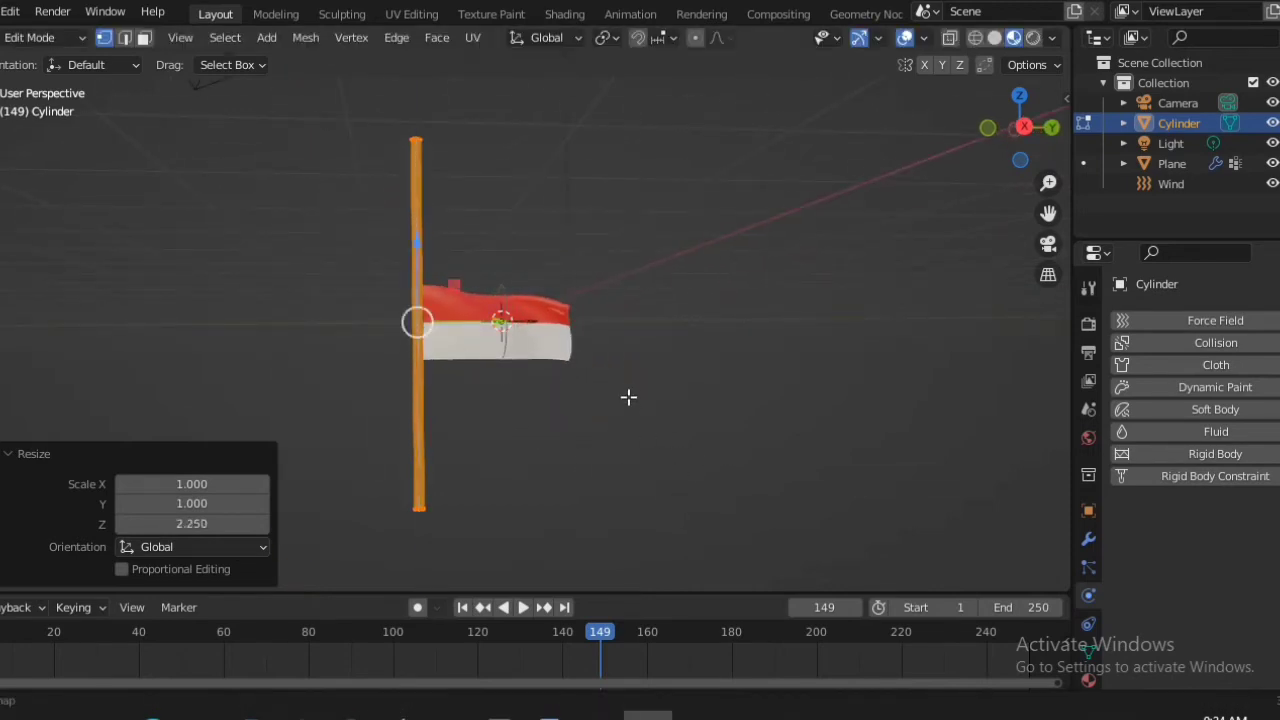
- Raise the pole about 3.14 m along Z and return to Object Mode
middle_drag(629, 394, 556, 403)
key(g)
key(z)
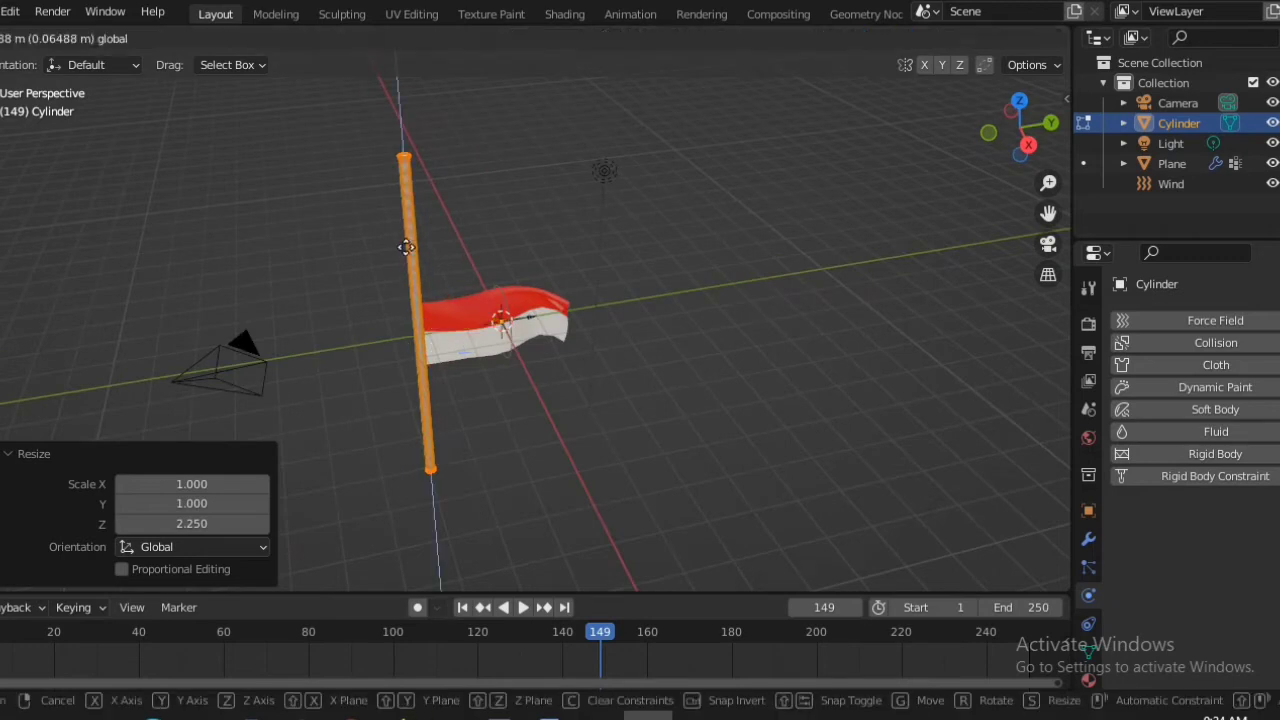
click(442, 186)
middle_drag(643, 305, 567, 287)
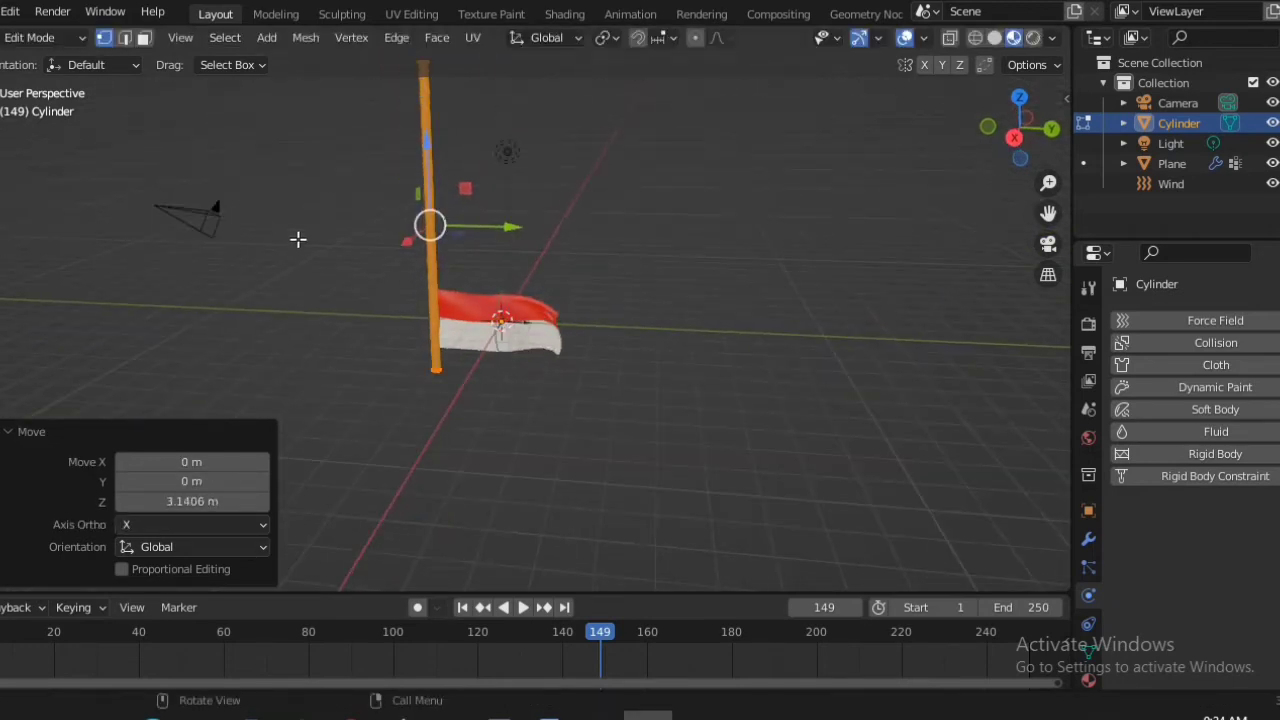
click(45, 37)
click(51, 64)
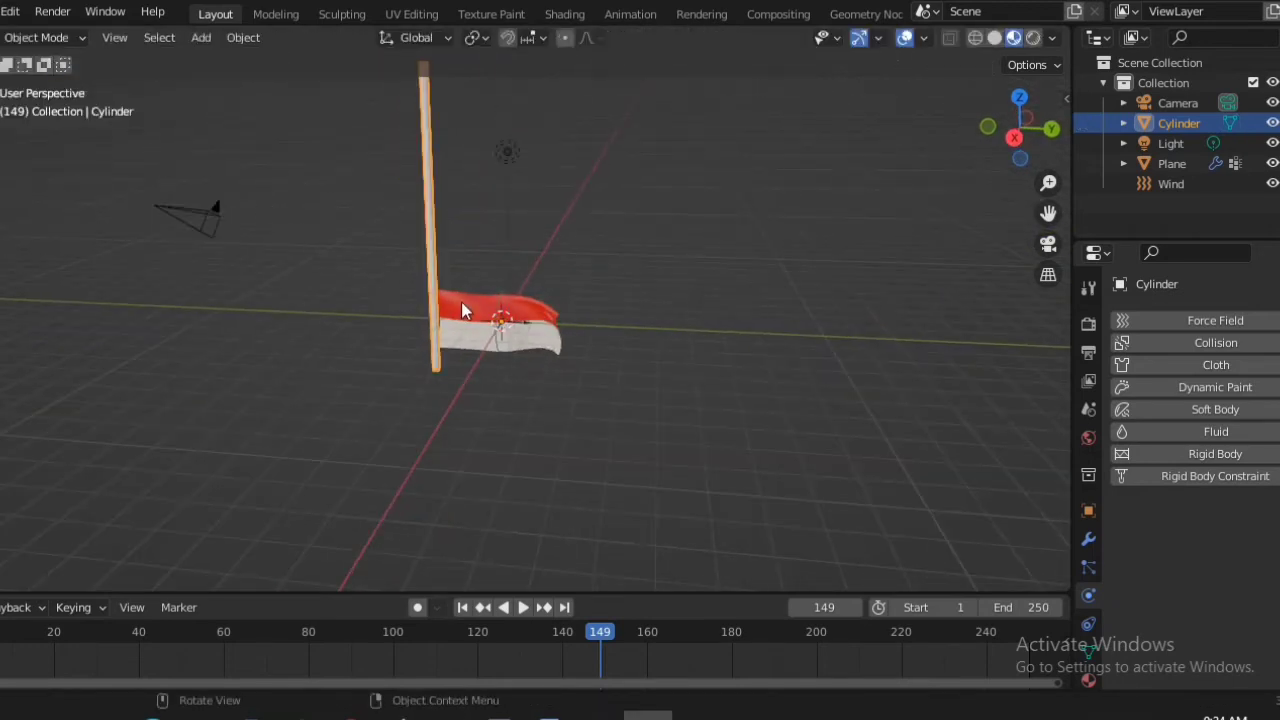
- Raise the flag along Z by about 2.51 m, 0.98 m and 0.40 m so it sits near the top of the pole
click(512, 308)
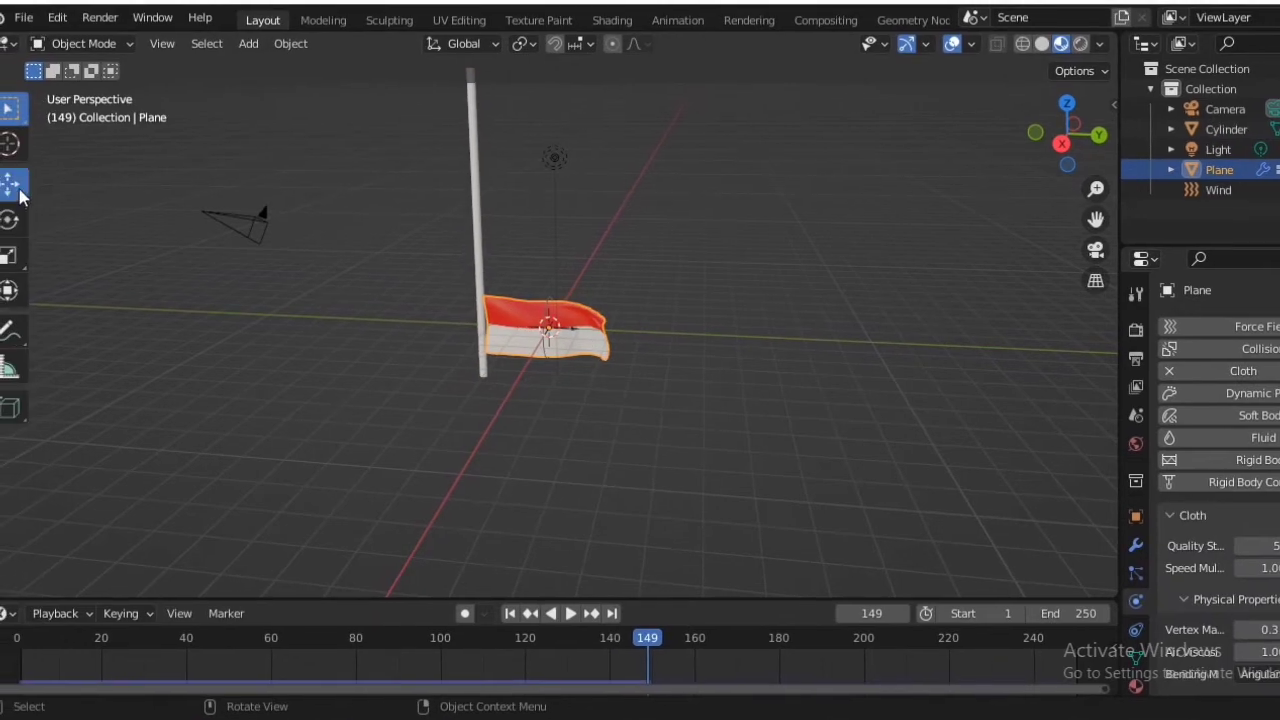
click(19, 191)
drag(549, 258, 538, 77)
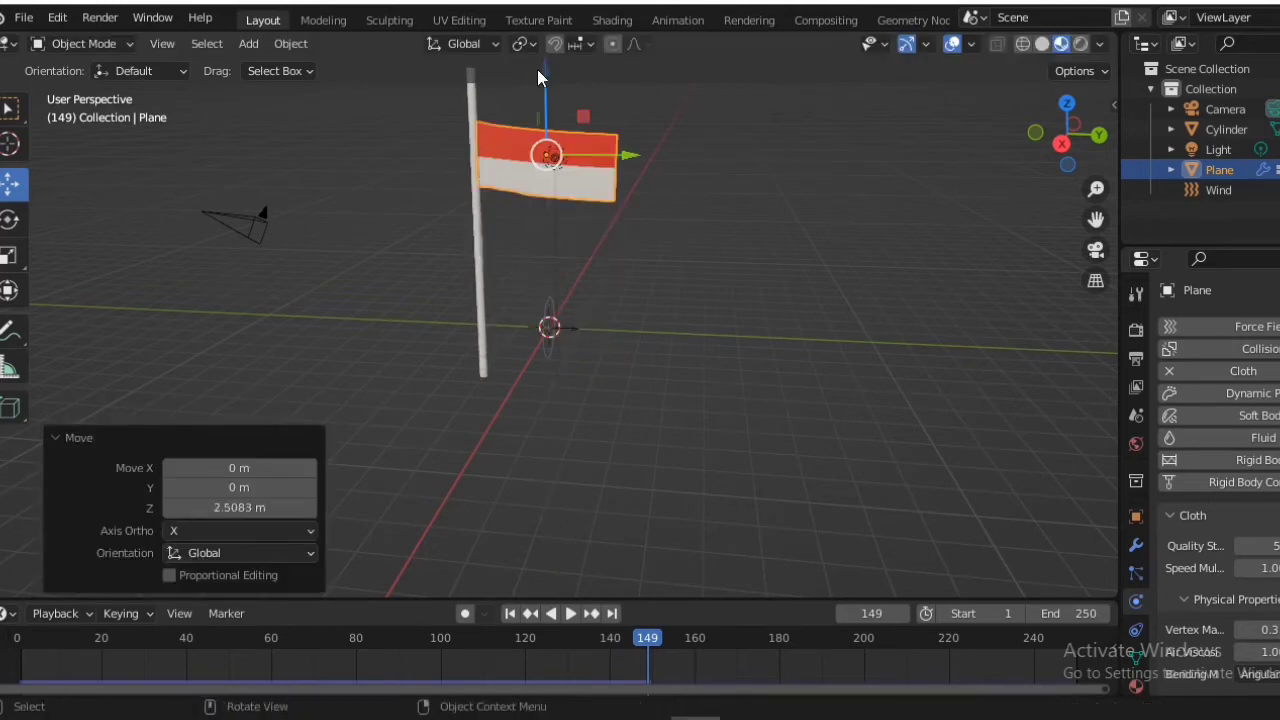
middle_drag(763, 180, 710, 140)
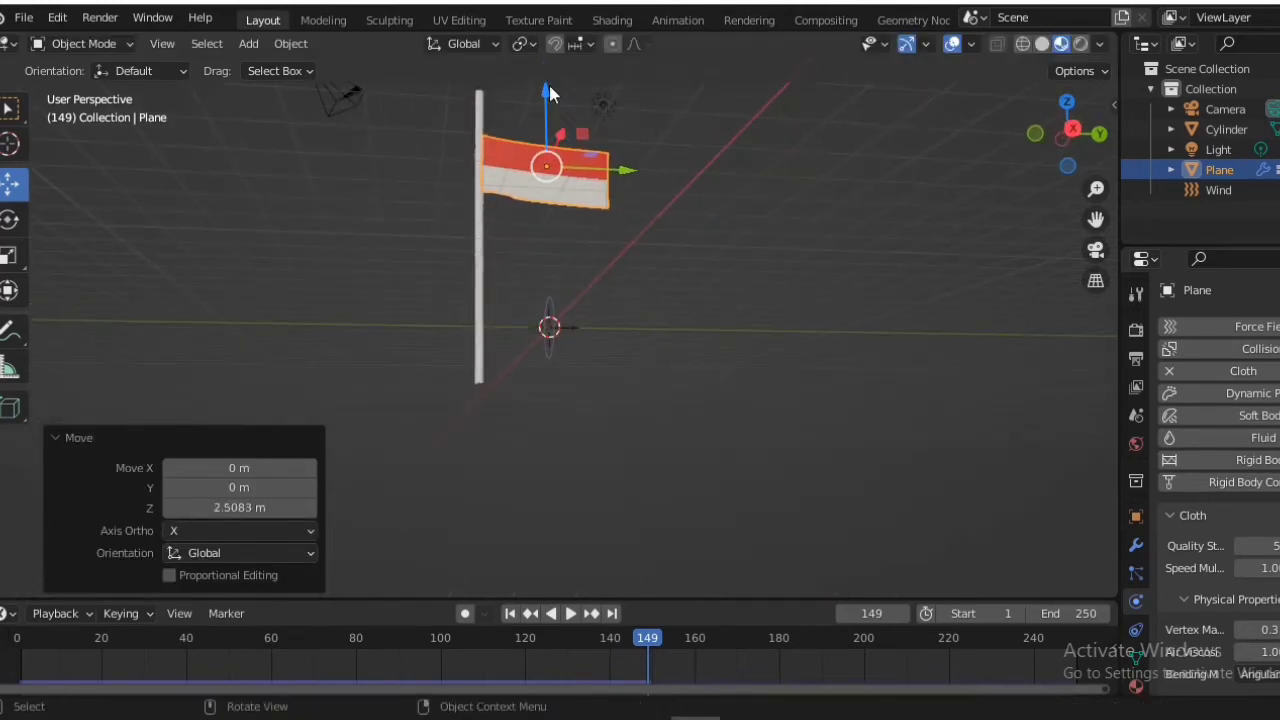
drag(549, 93, 543, 48)
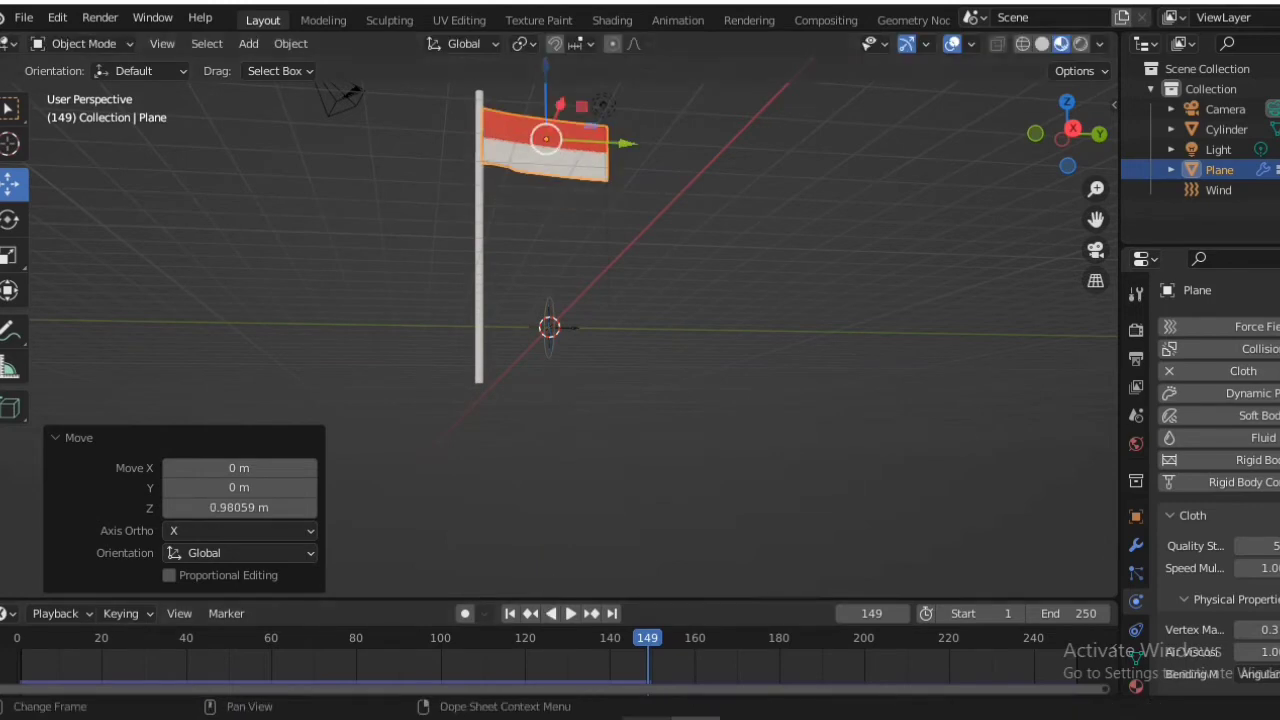
middle_drag(654, 352, 629, 326)
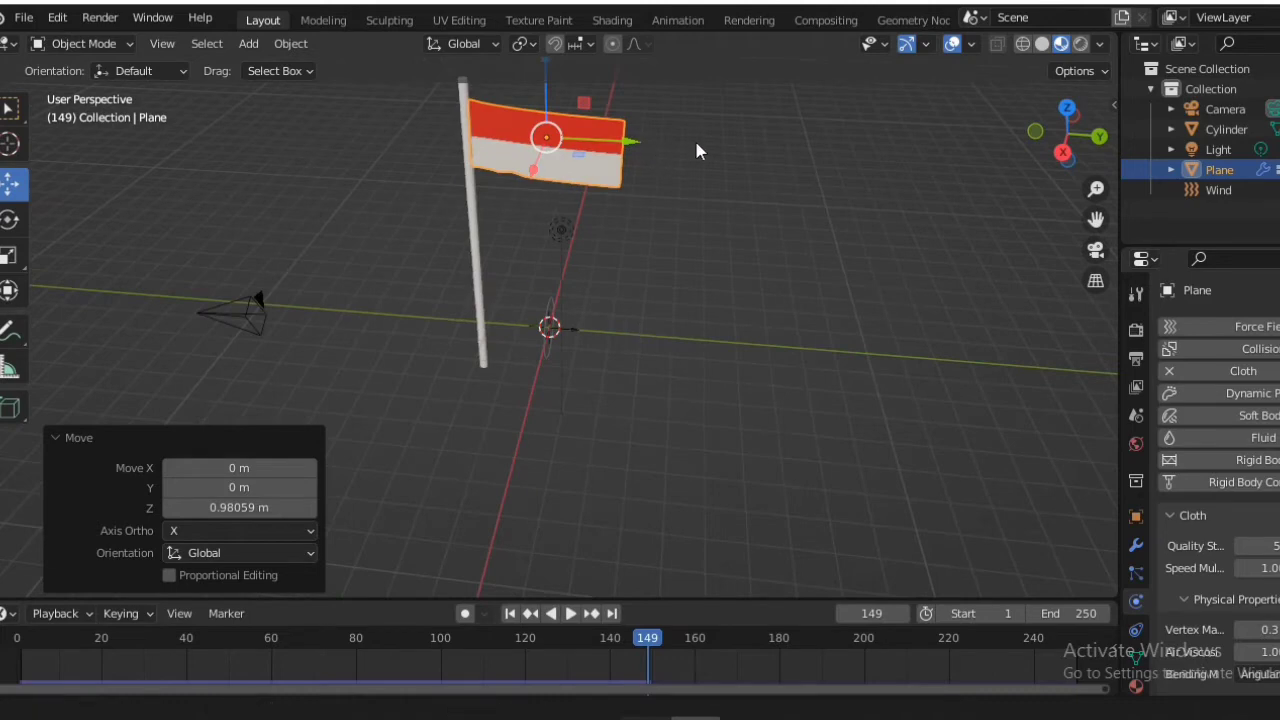
middle_drag(697, 151, 790, 280)
drag(675, 230, 673, 204)
middle_drag(805, 307, 764, 402)
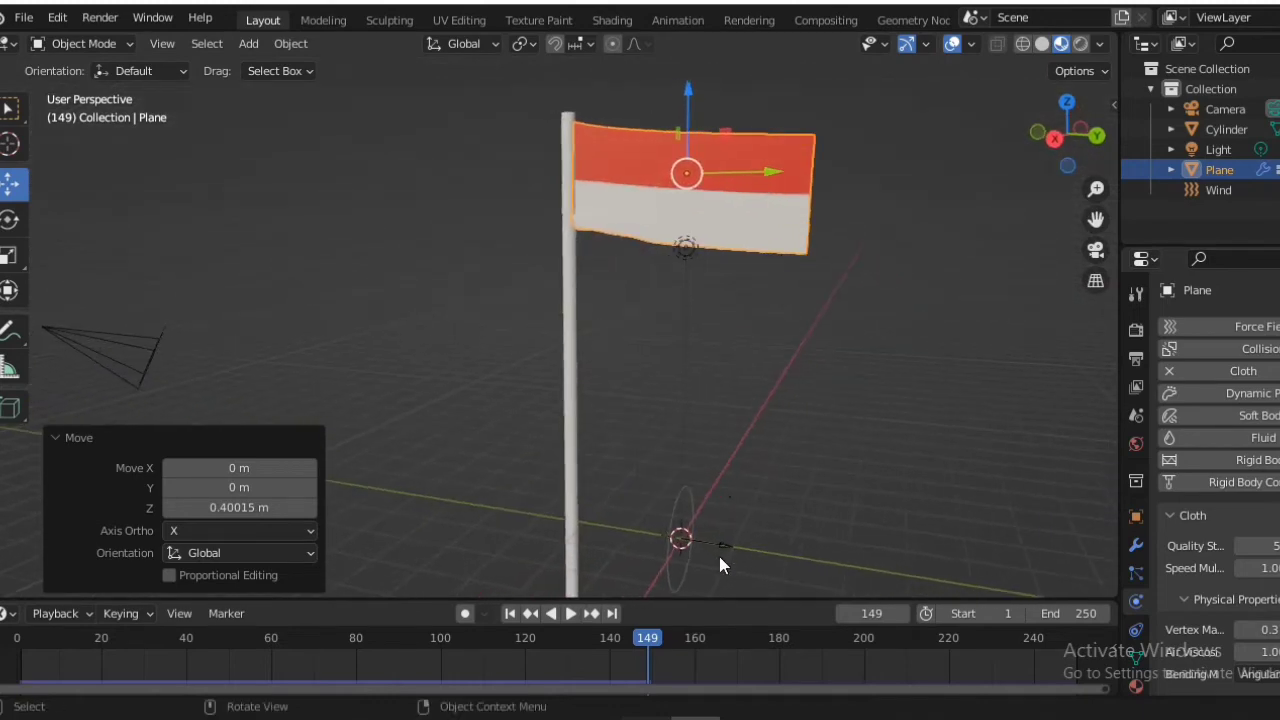
- Raise the wind force field about 4.39 m along Z towards the flag and play the animation
click(676, 558)
drag(681, 460, 692, 238)
key(space)
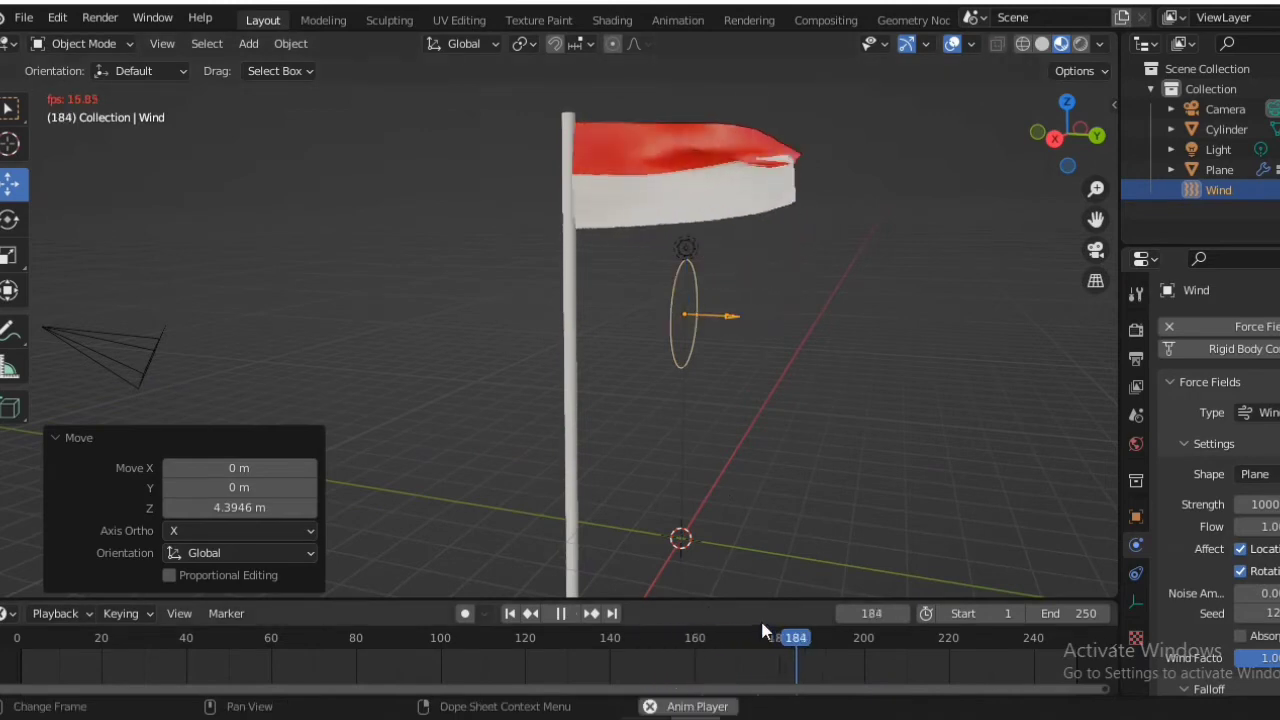
middle_drag(797, 379, 836, 377)
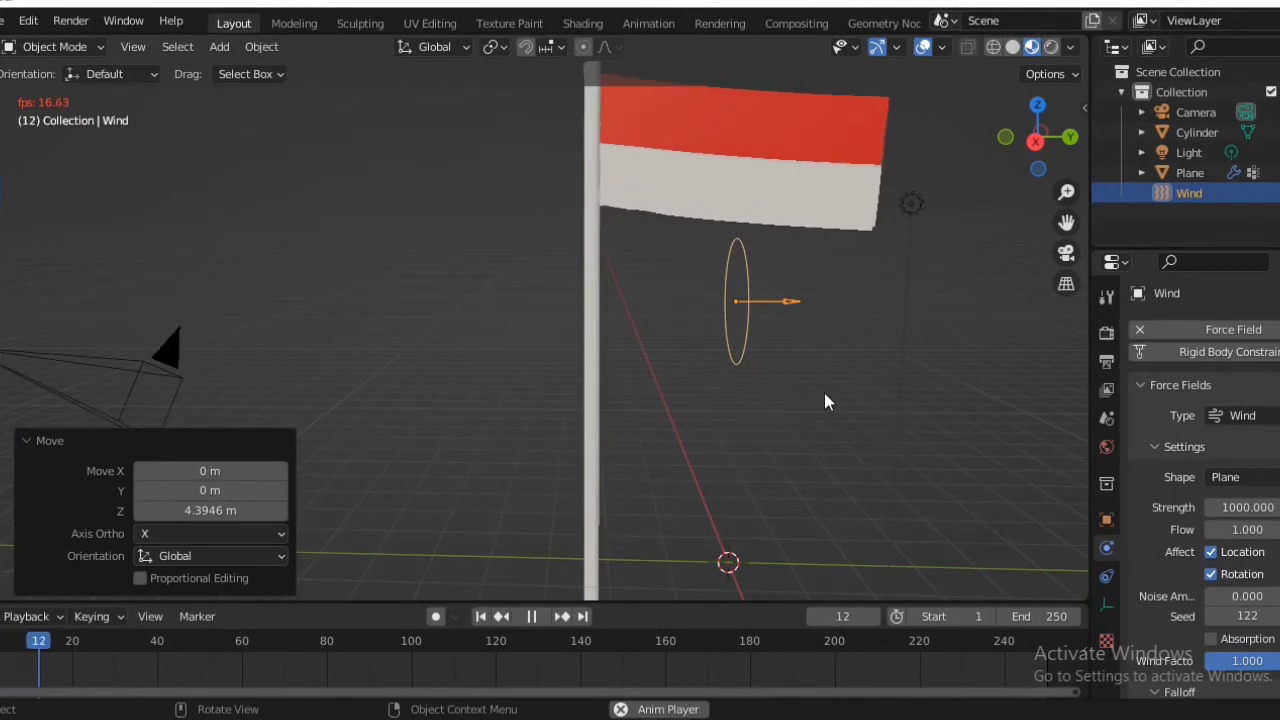
- Add Collision physics to both the flagpole cylinder and the flag plane
click(599, 387)
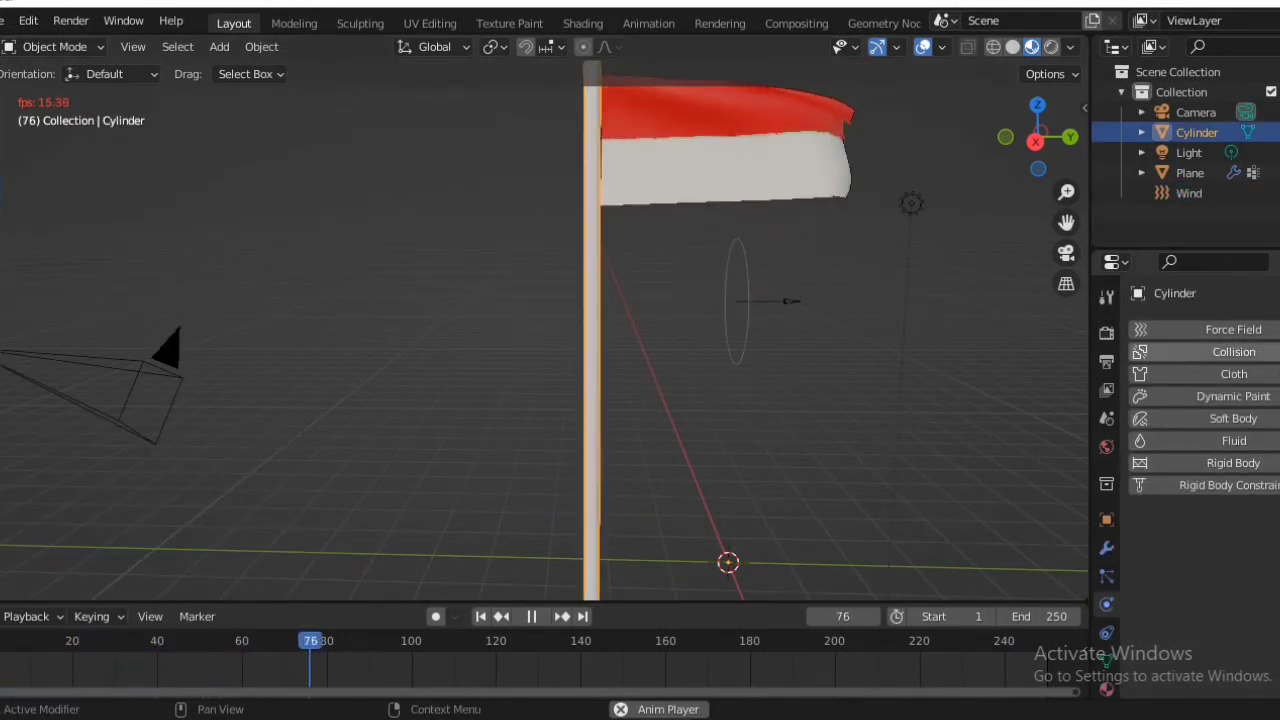
click(1203, 358)
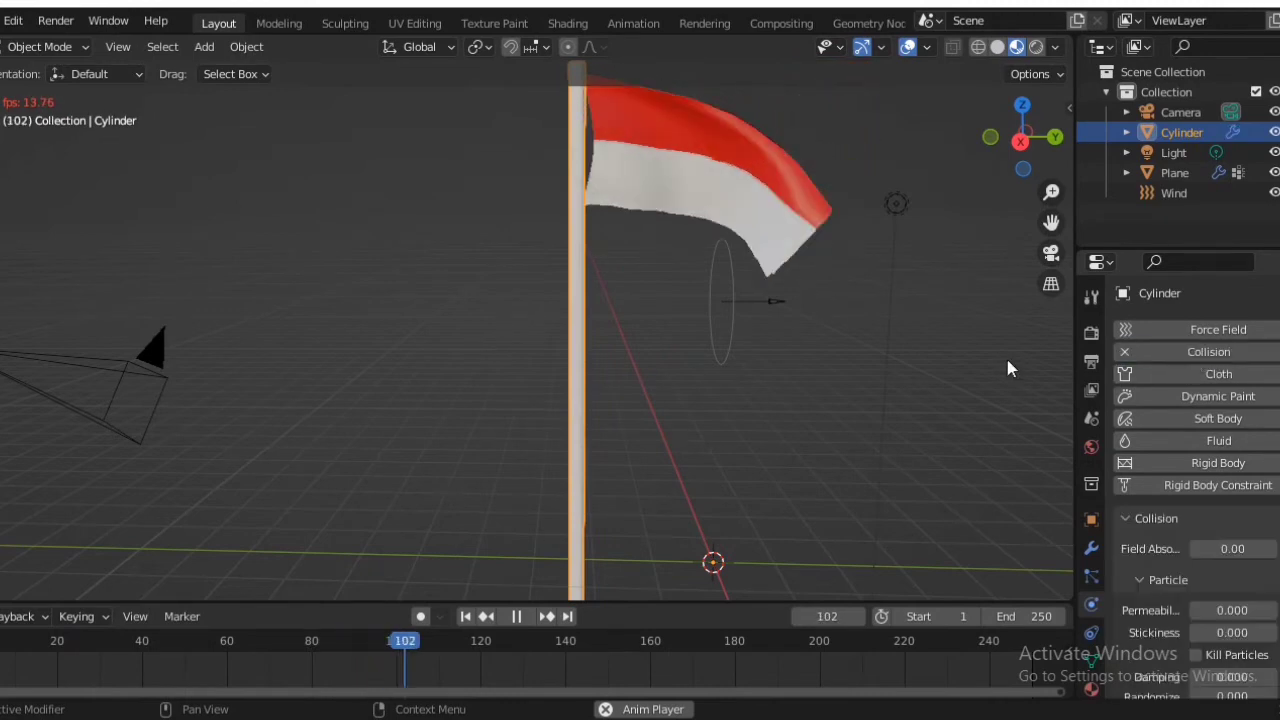
click(711, 181)
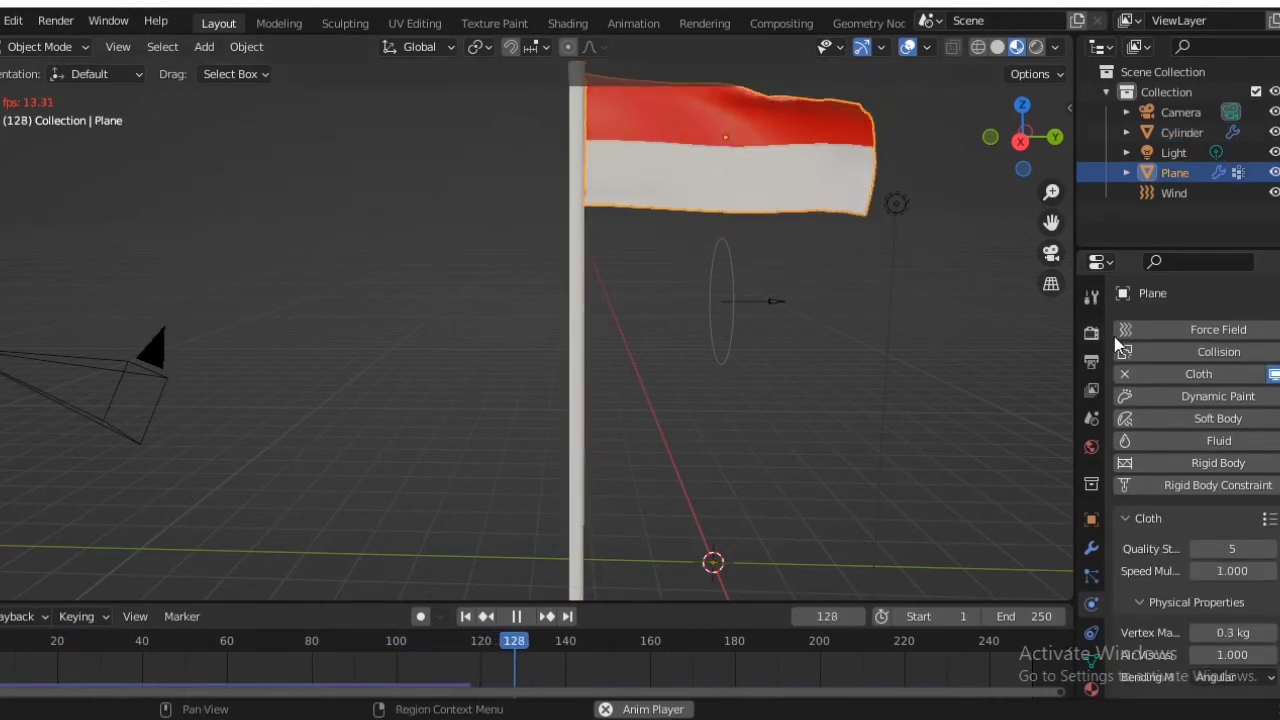
click(1170, 356)
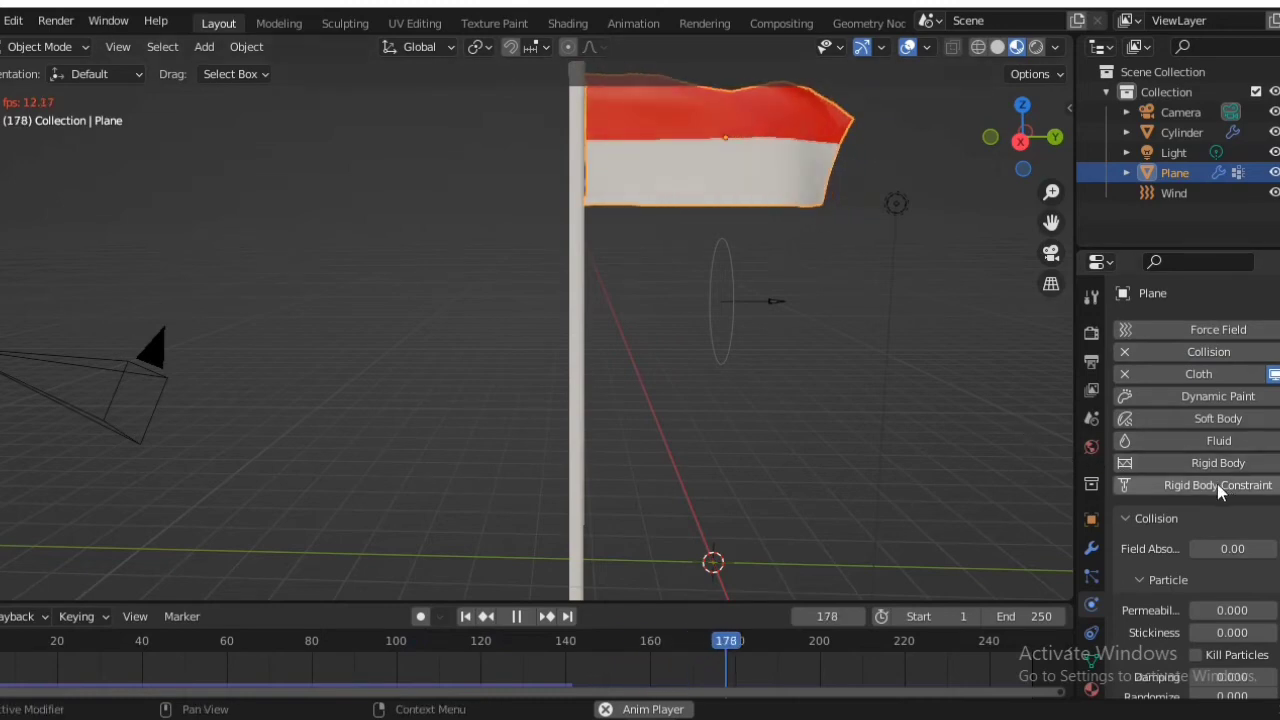
- Enable Self Collisions in the flag's cloth collision settings
scroll(1214, 484, down, 5)
scroll(1215, 490, down, 5)
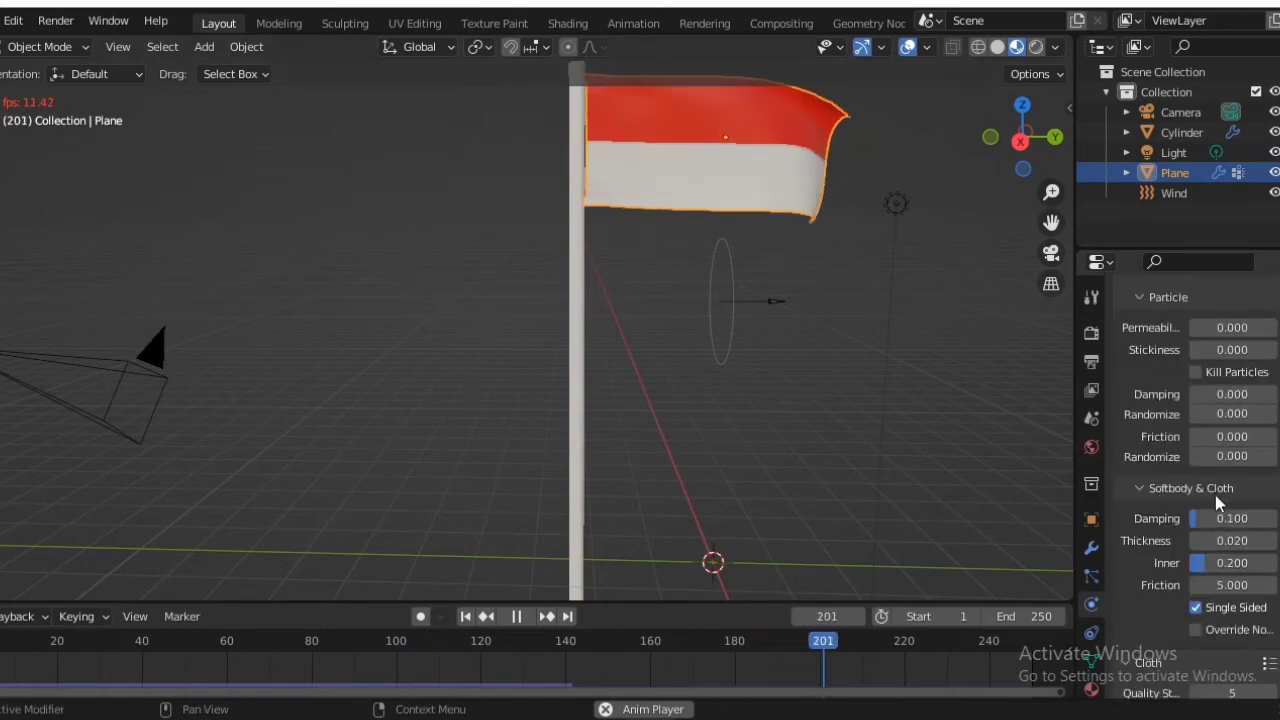
scroll(1222, 501, down, 3)
scroll(1222, 503, down, 7)
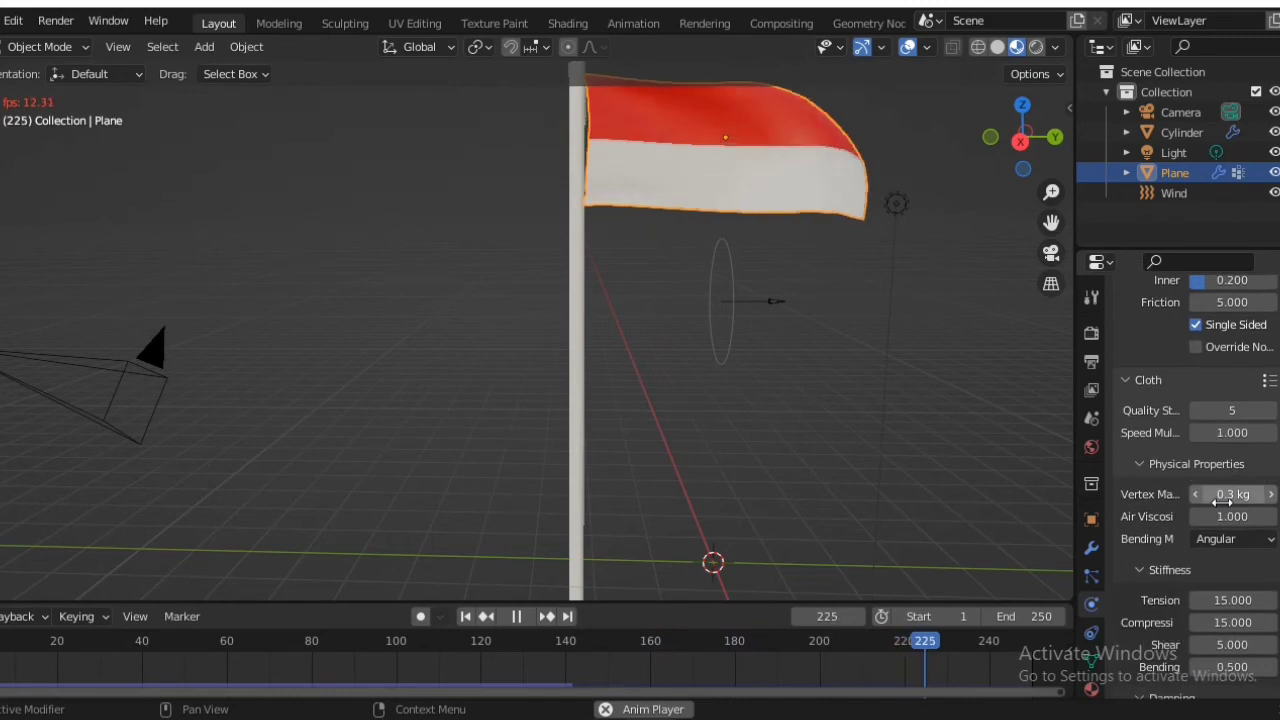
scroll(1220, 520, down, 7)
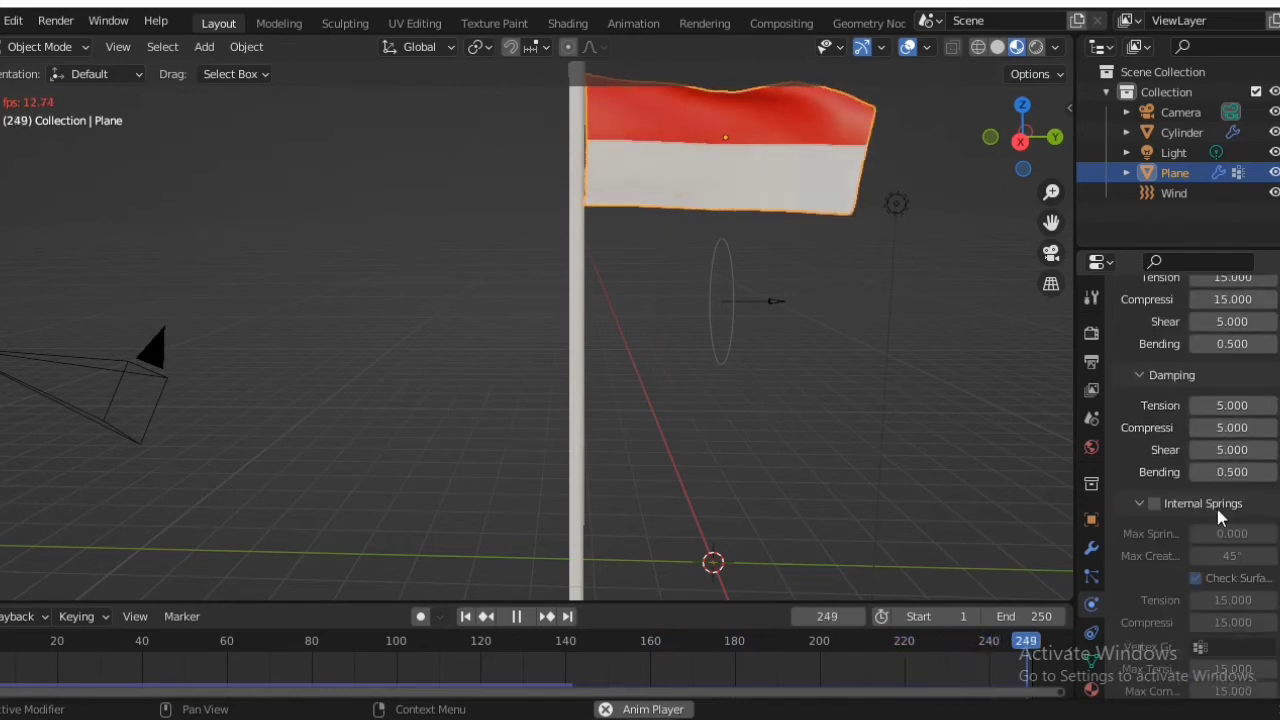
scroll(1218, 537, down, 3)
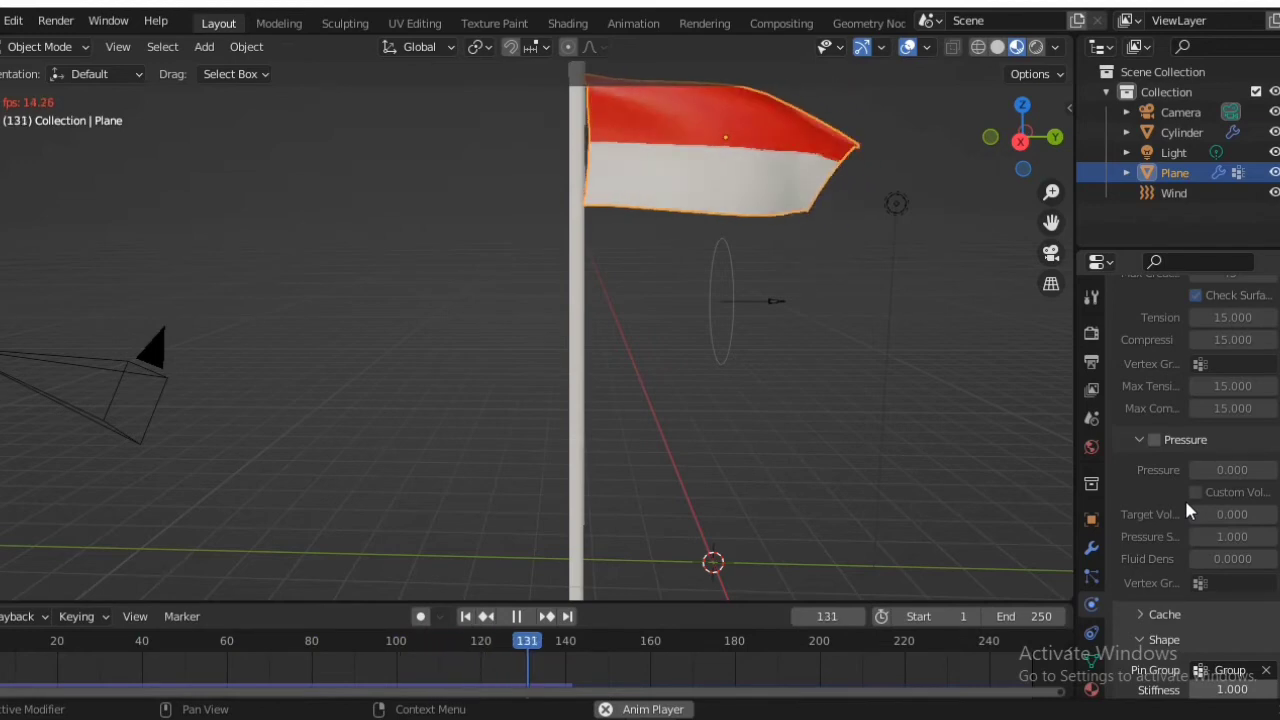
scroll(1160, 500, up, 12)
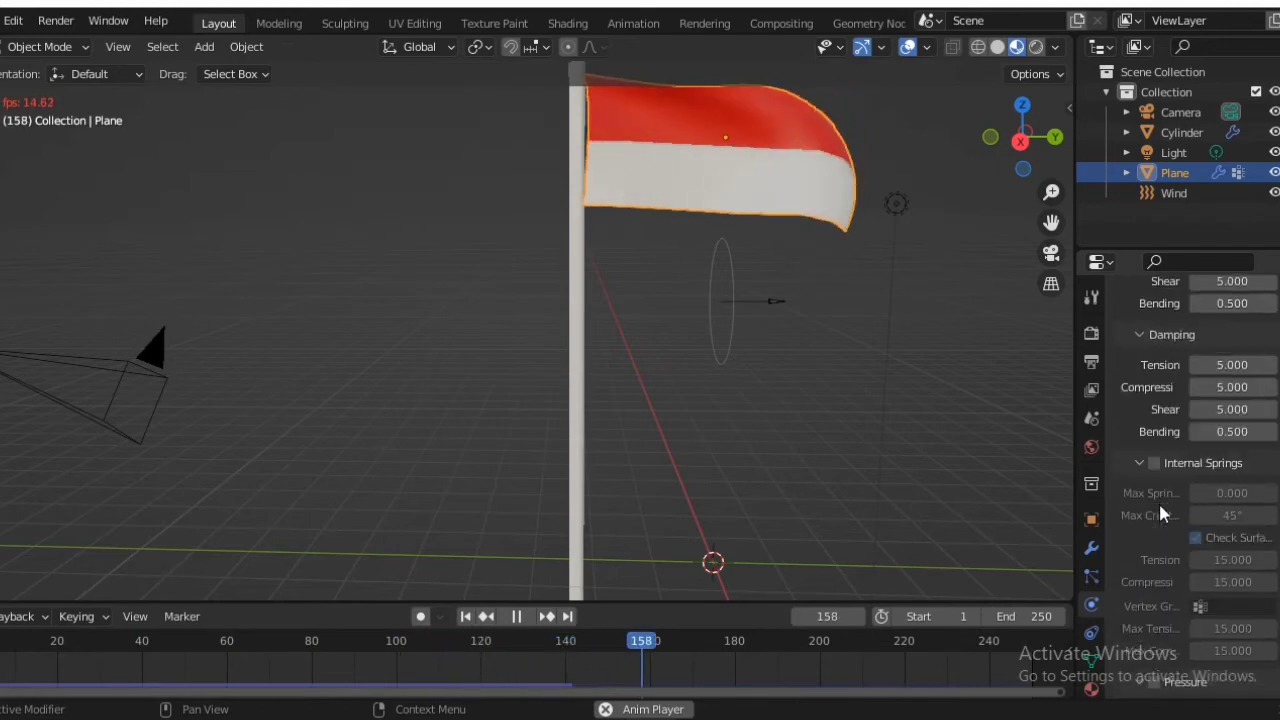
scroll(1132, 498, up, 5)
scroll(1123, 494, up, 7)
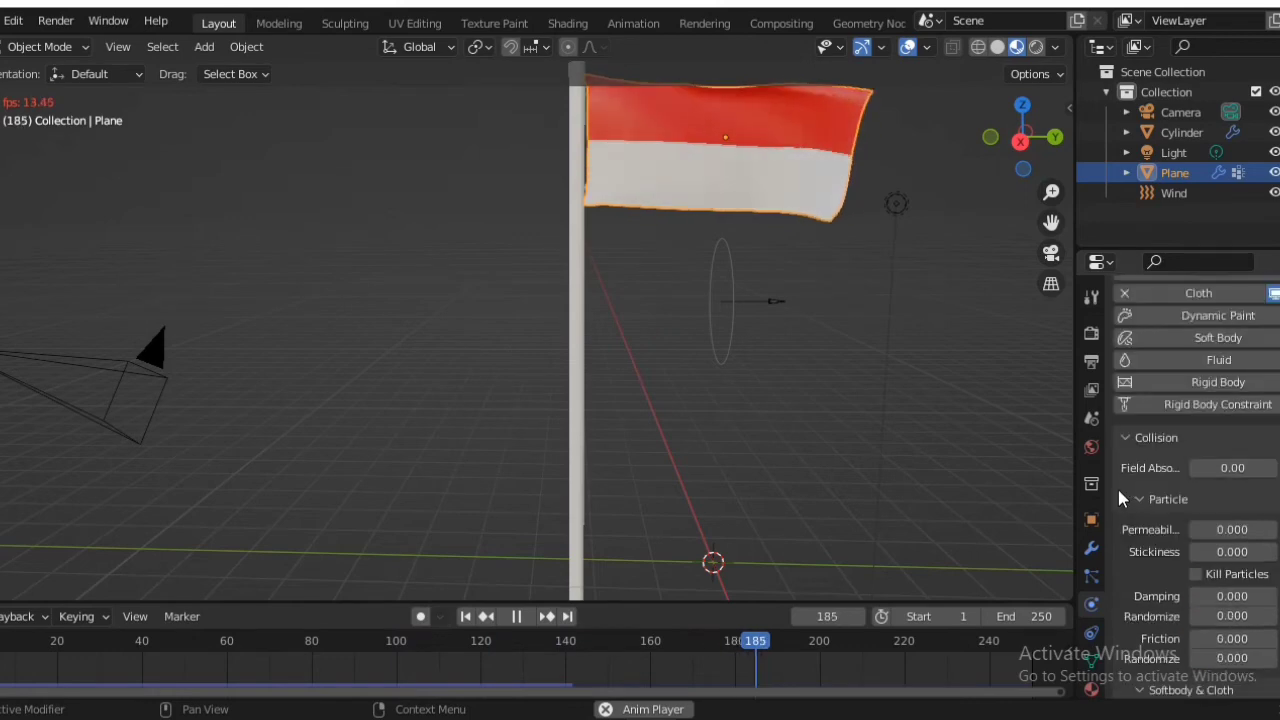
scroll(1214, 533, down, 12)
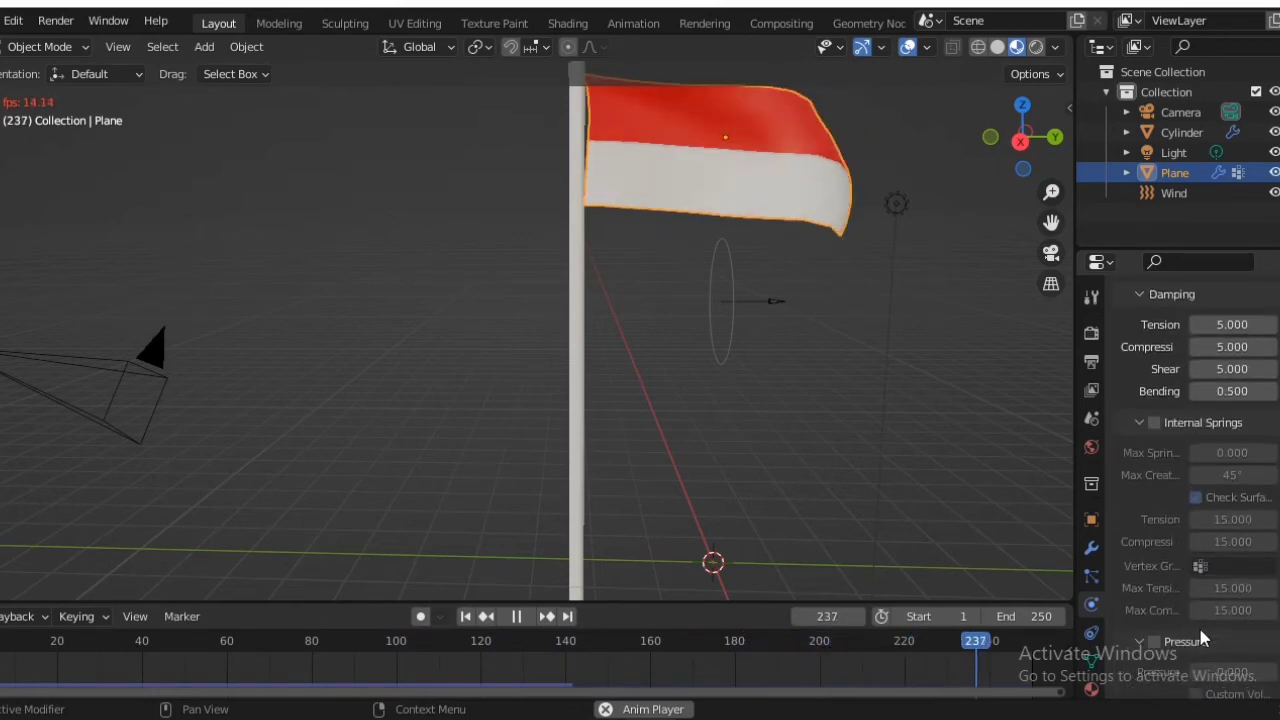
scroll(1196, 632, down, 8)
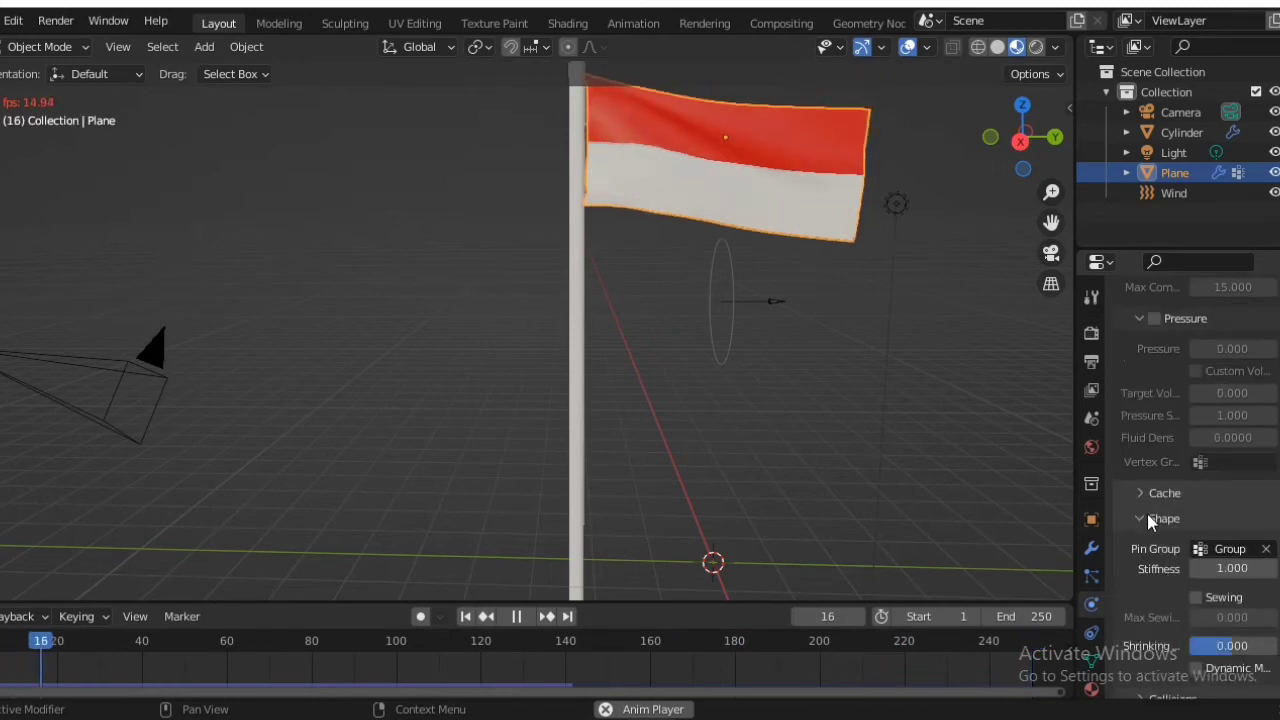
scroll(1211, 584, down, 2)
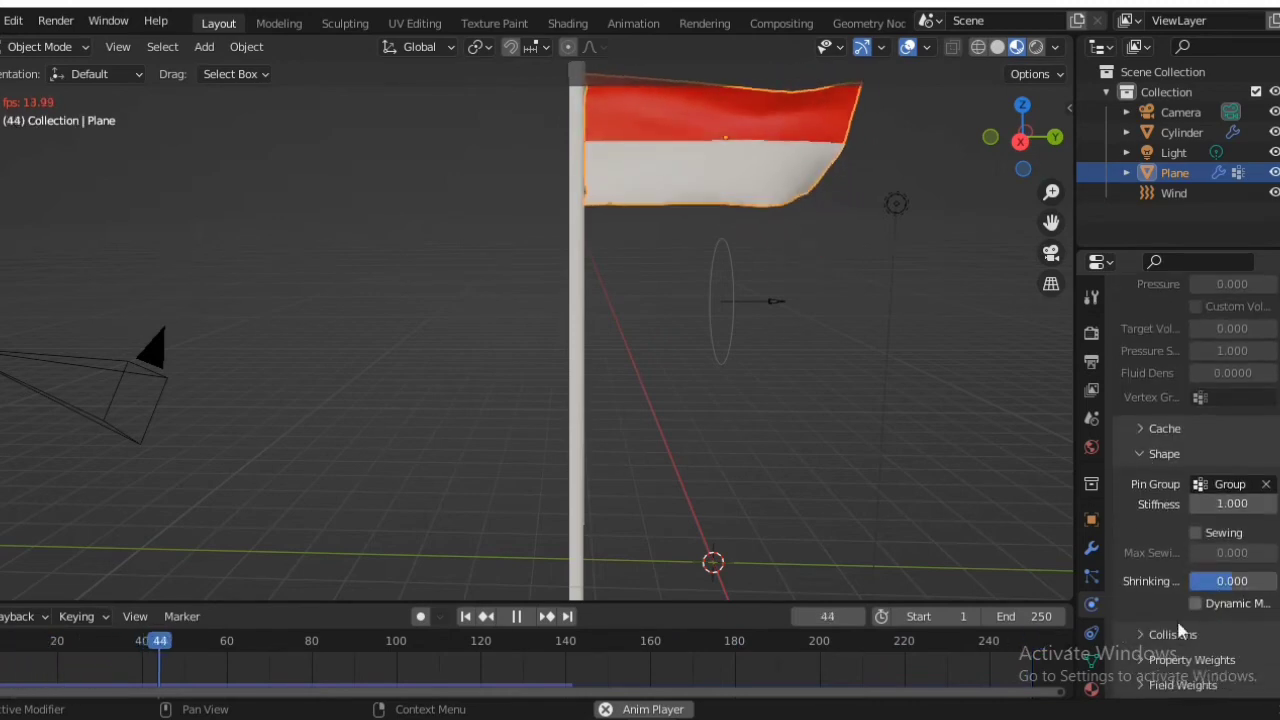
click(1142, 635)
scroll(1207, 637, down, 4)
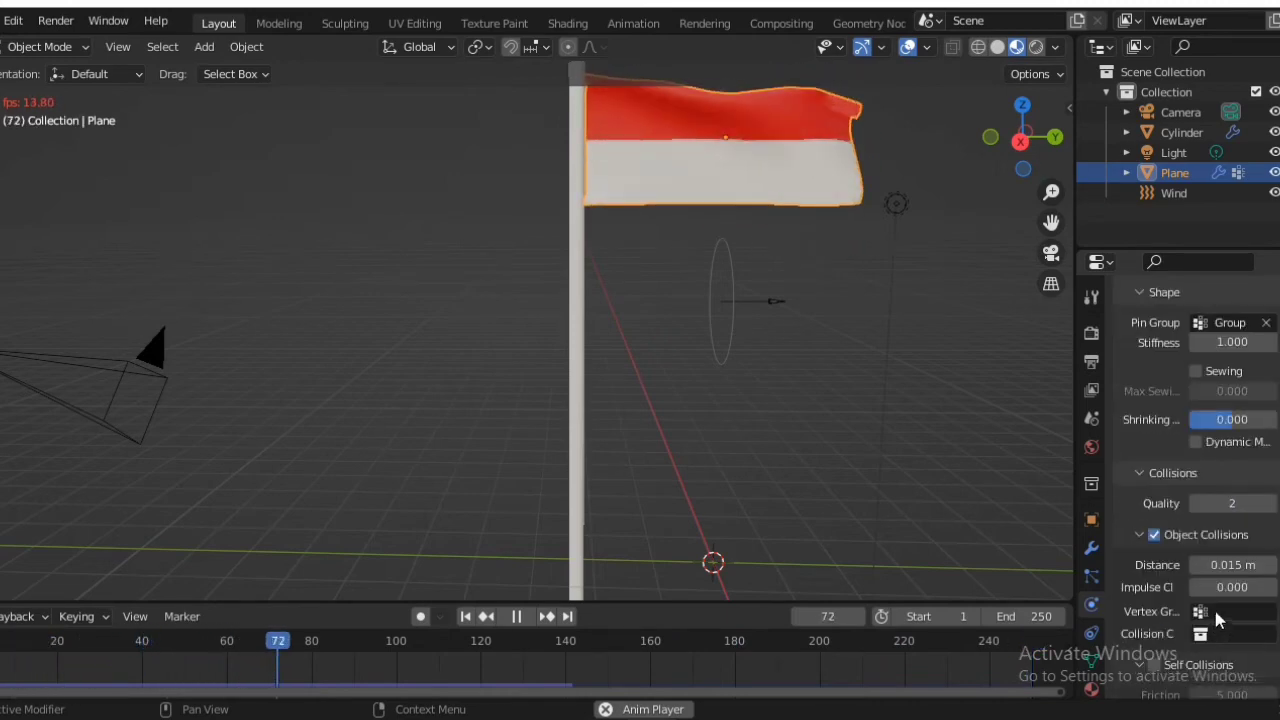
scroll(1190, 605, down, 3)
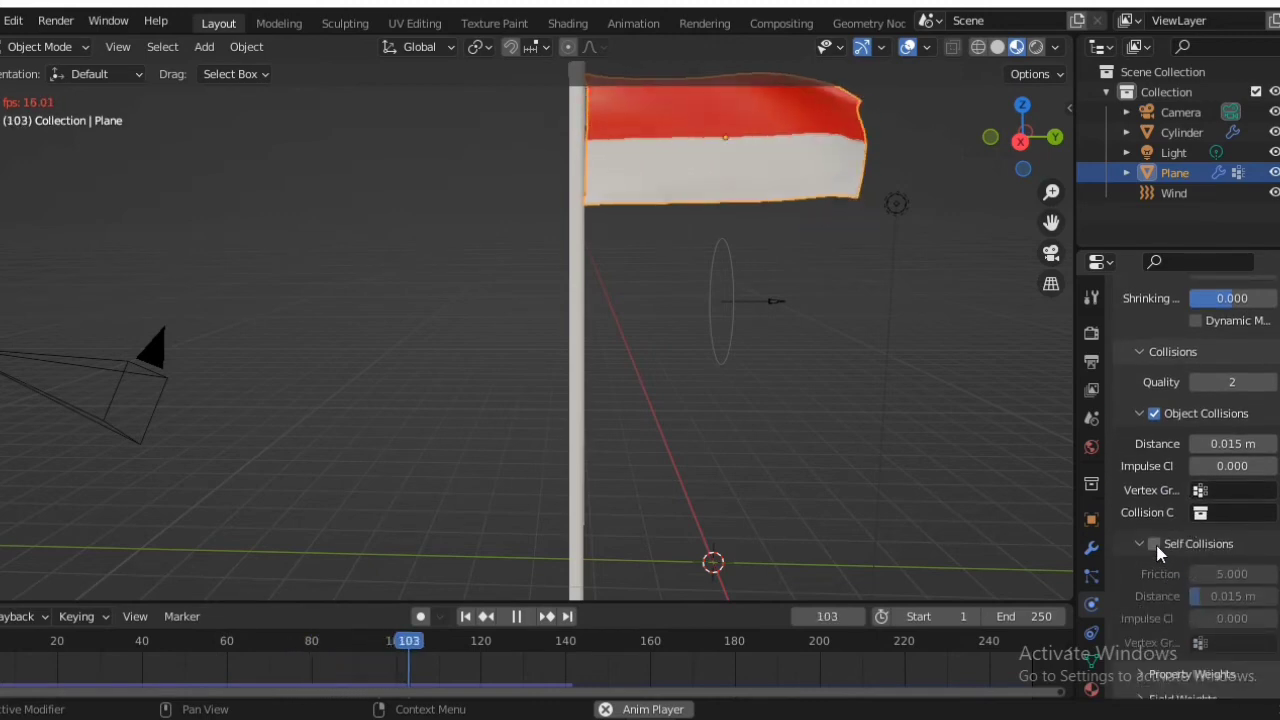
click(1154, 543)
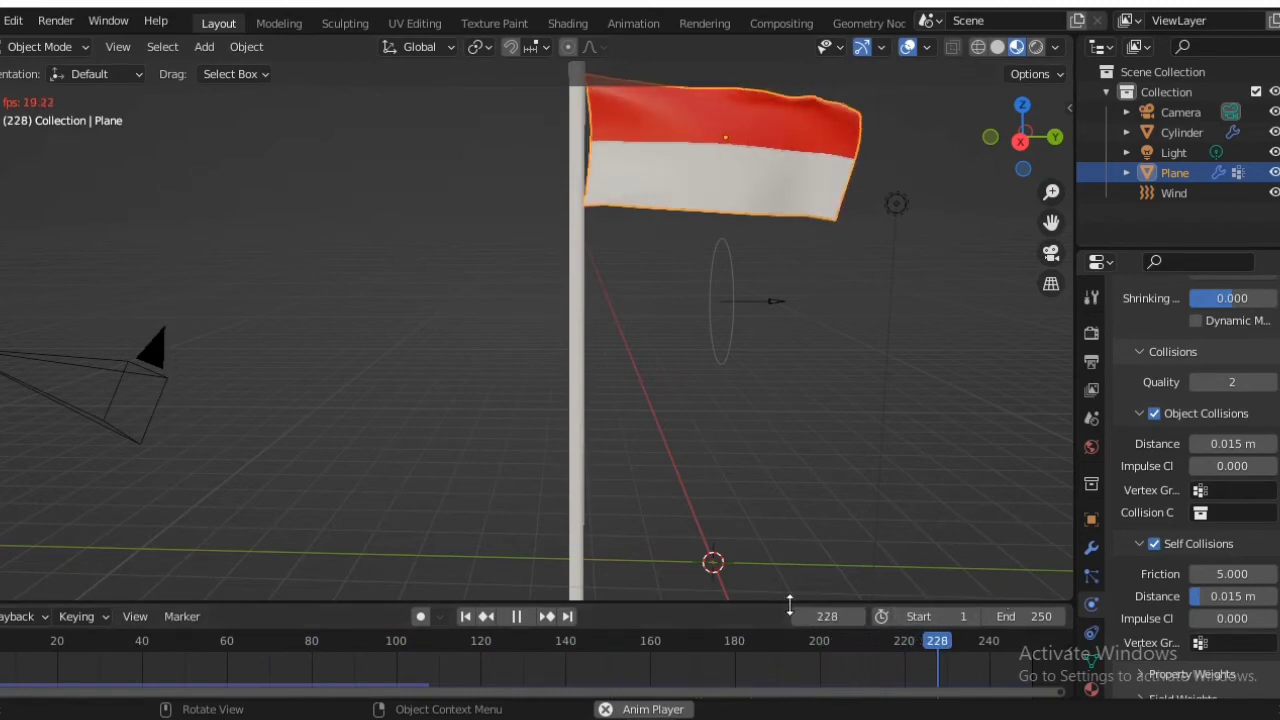
- Give the flagpole a new material and set its Specular to 0
click(578, 490)
scroll(1199, 425, up, 3)
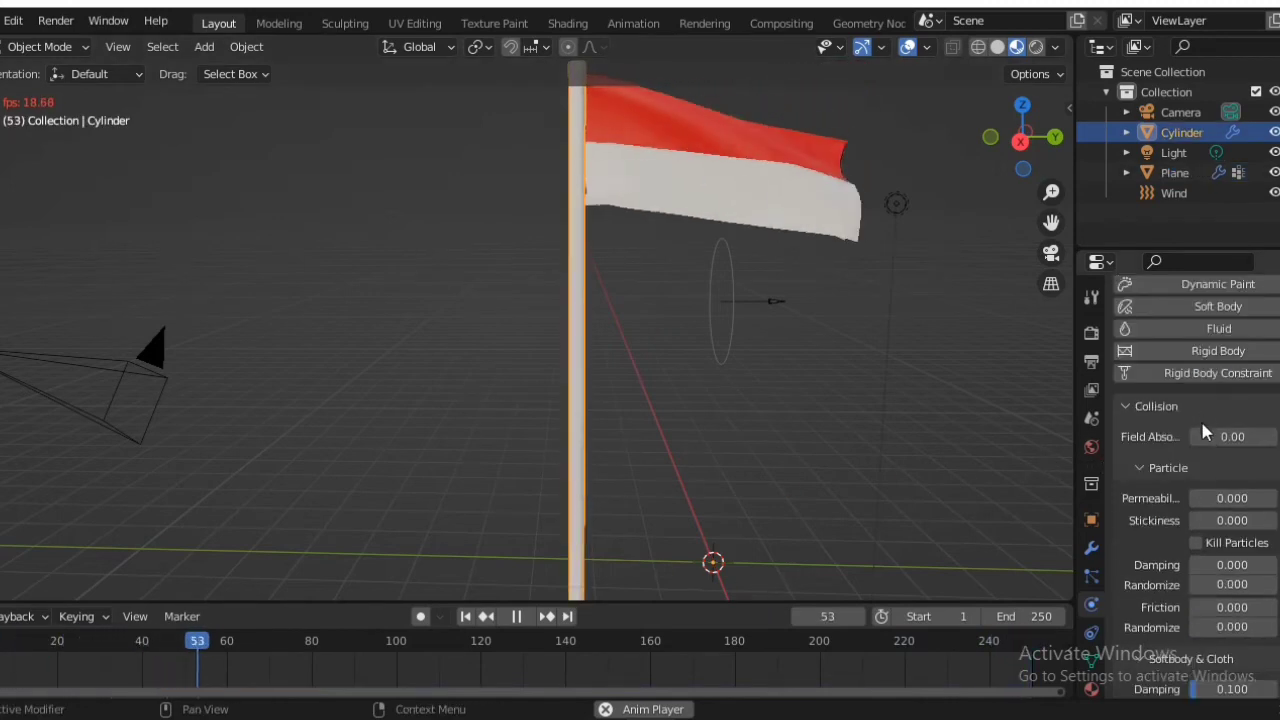
click(1092, 644)
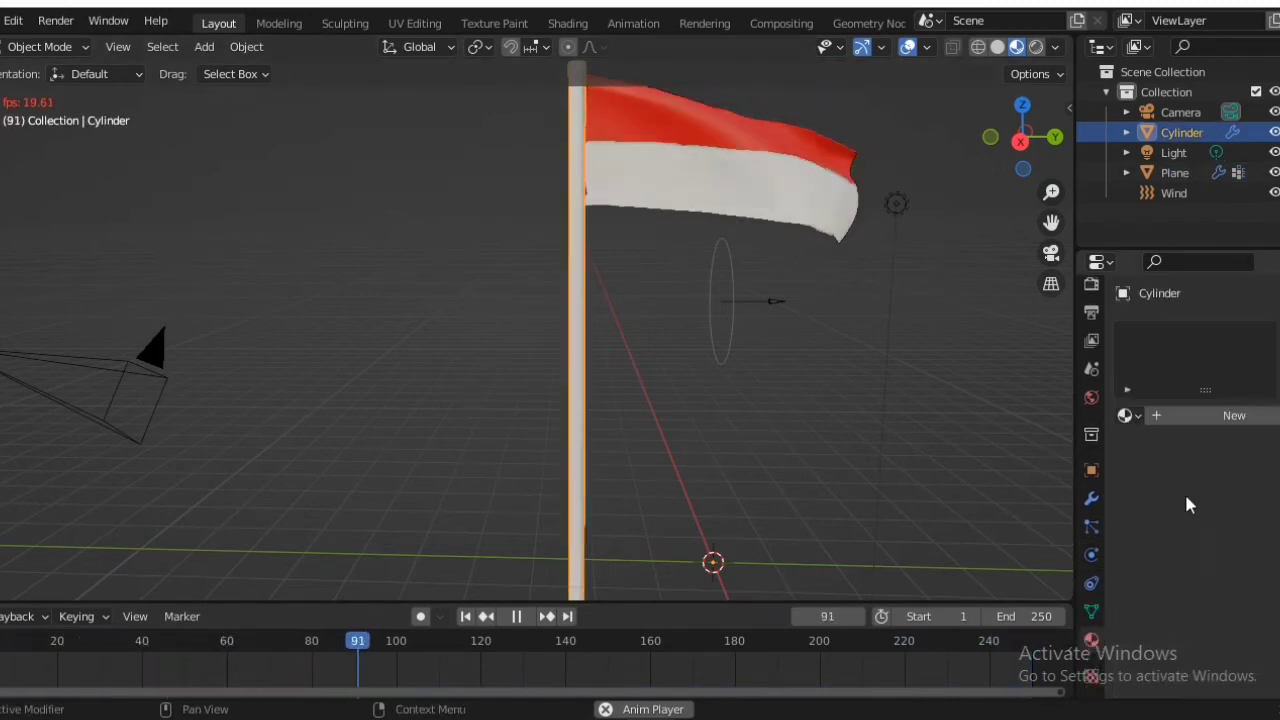
click(1214, 414)
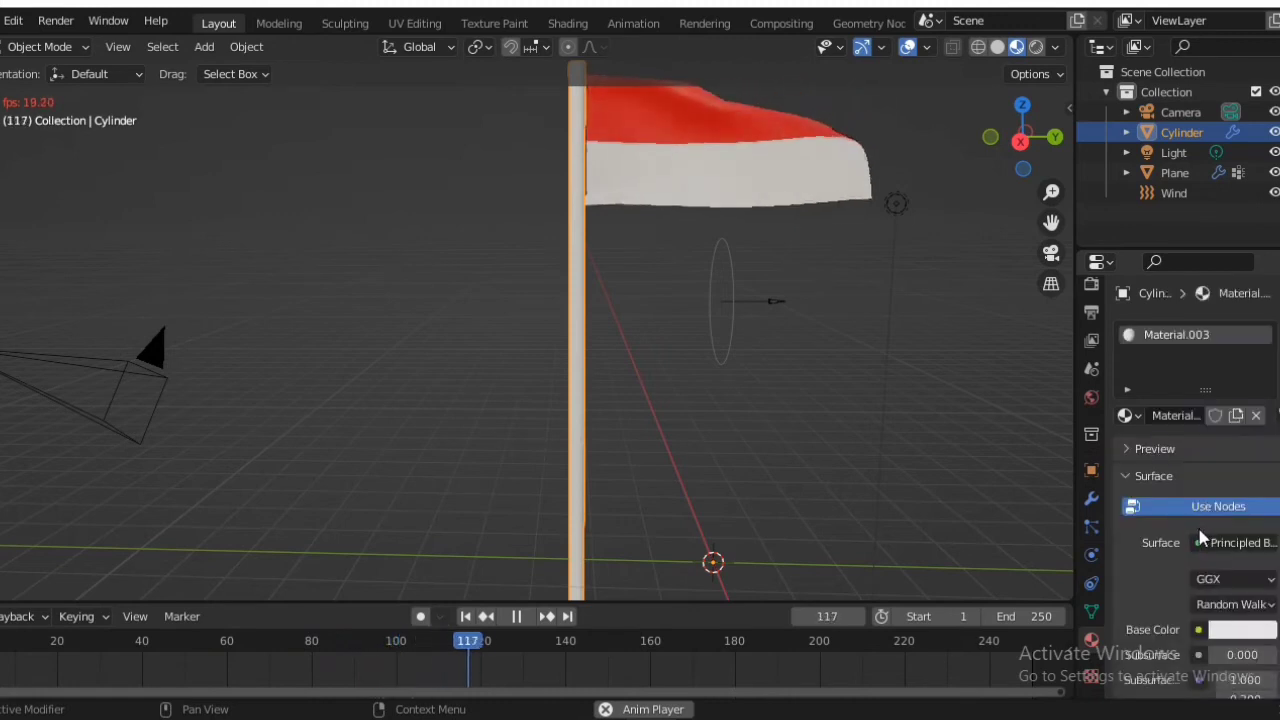
scroll(1212, 545, down, 2)
scroll(1220, 562, down, 2)
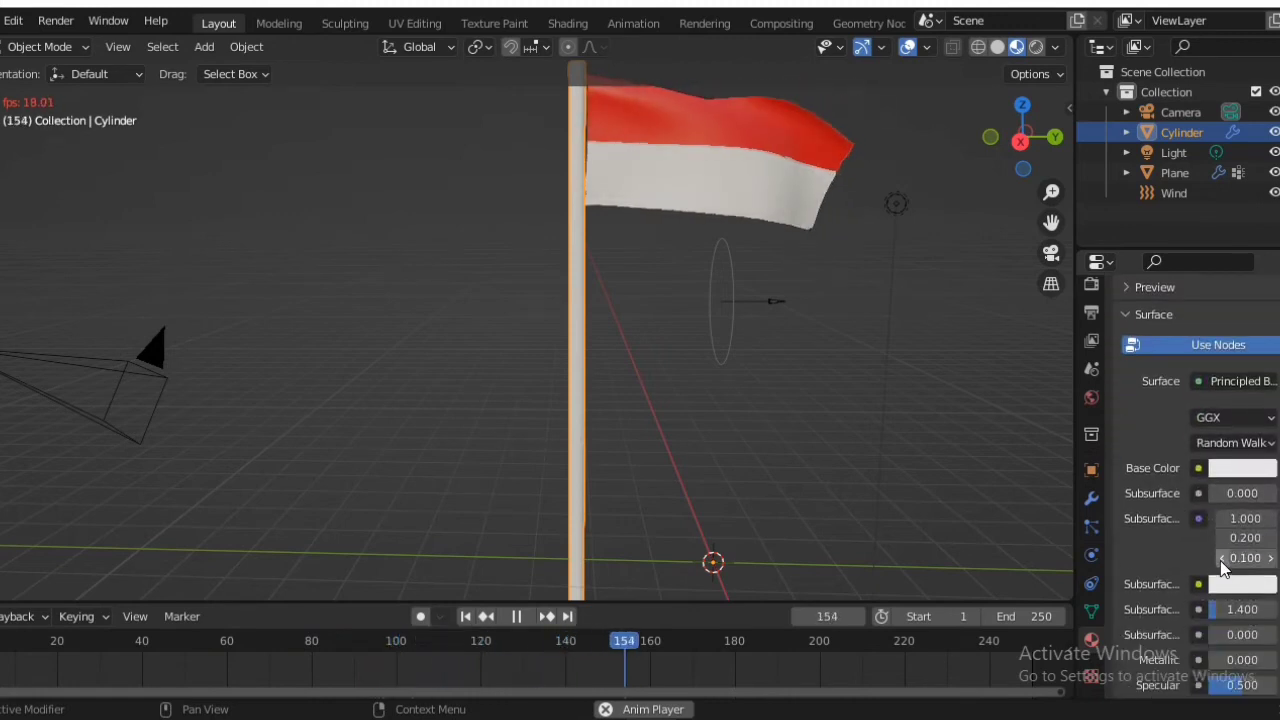
scroll(1220, 551, down, 1)
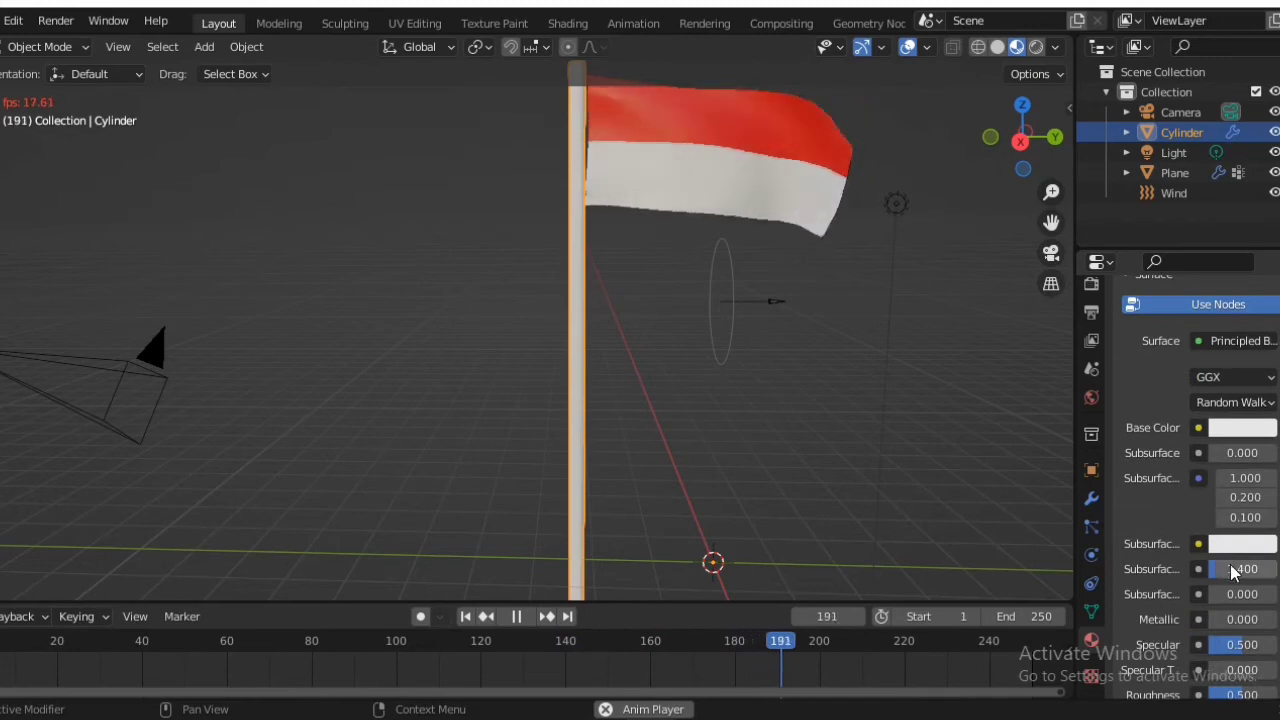
scroll(1230, 564, down, 2)
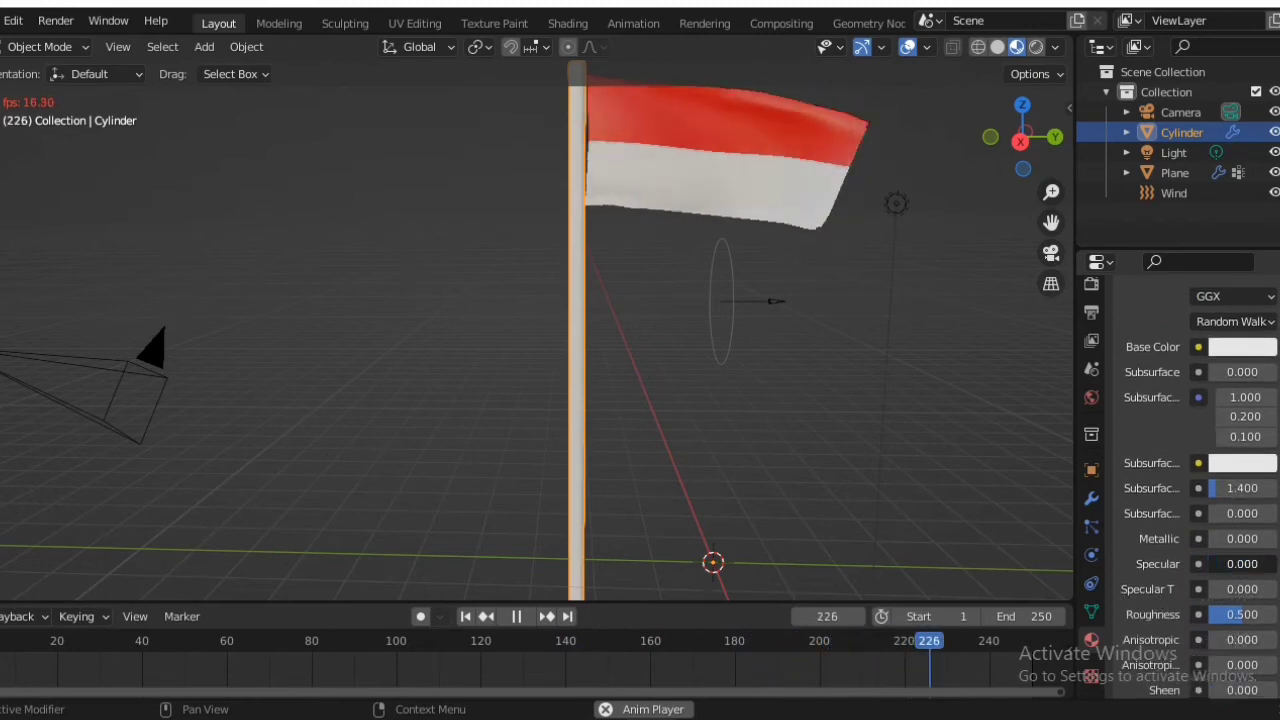
- Set the Specular of the flag's white material to 0 and stop the animation playback
click(745, 137)
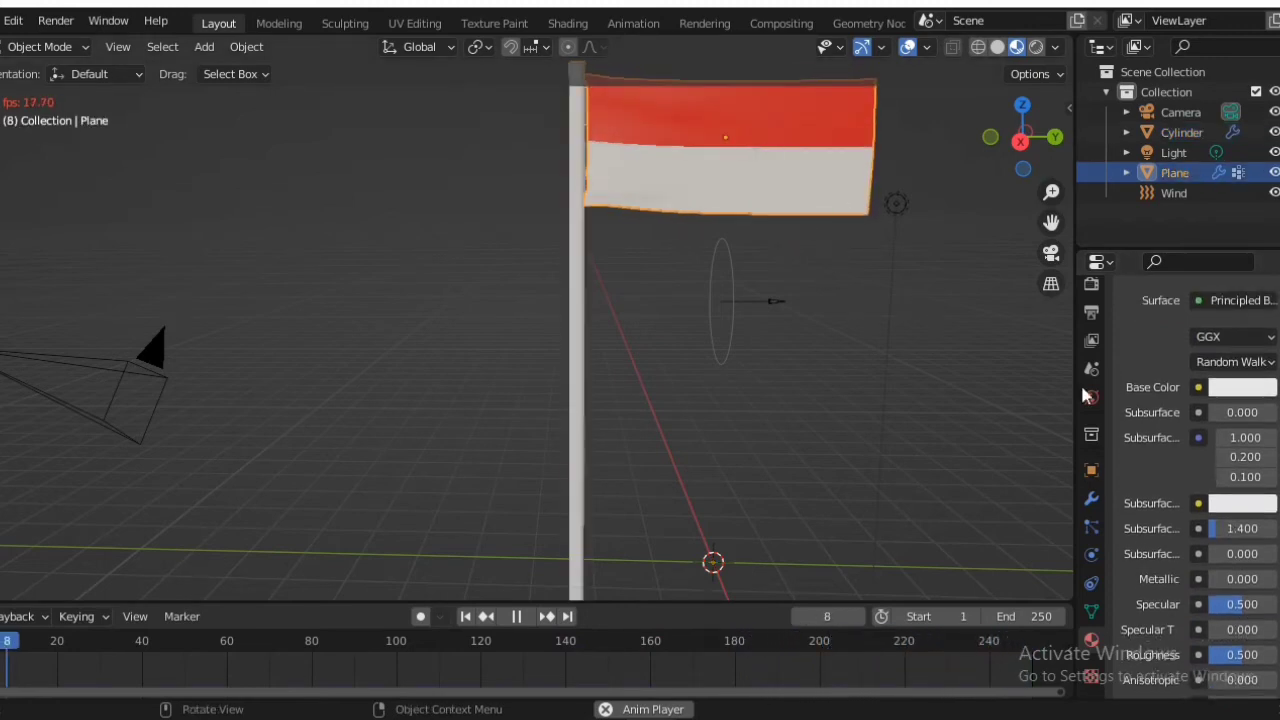
scroll(1203, 520, down, 4)
scroll(1212, 550, down, 3)
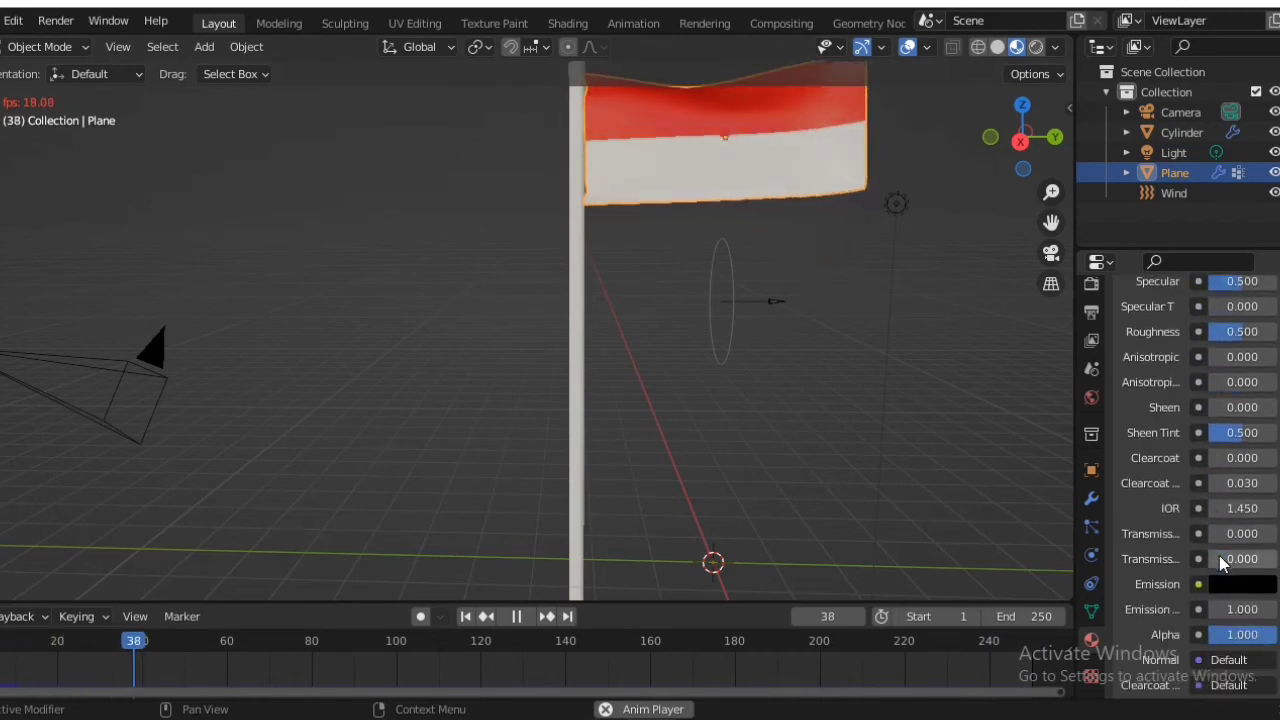
scroll(1220, 552, up, 2)
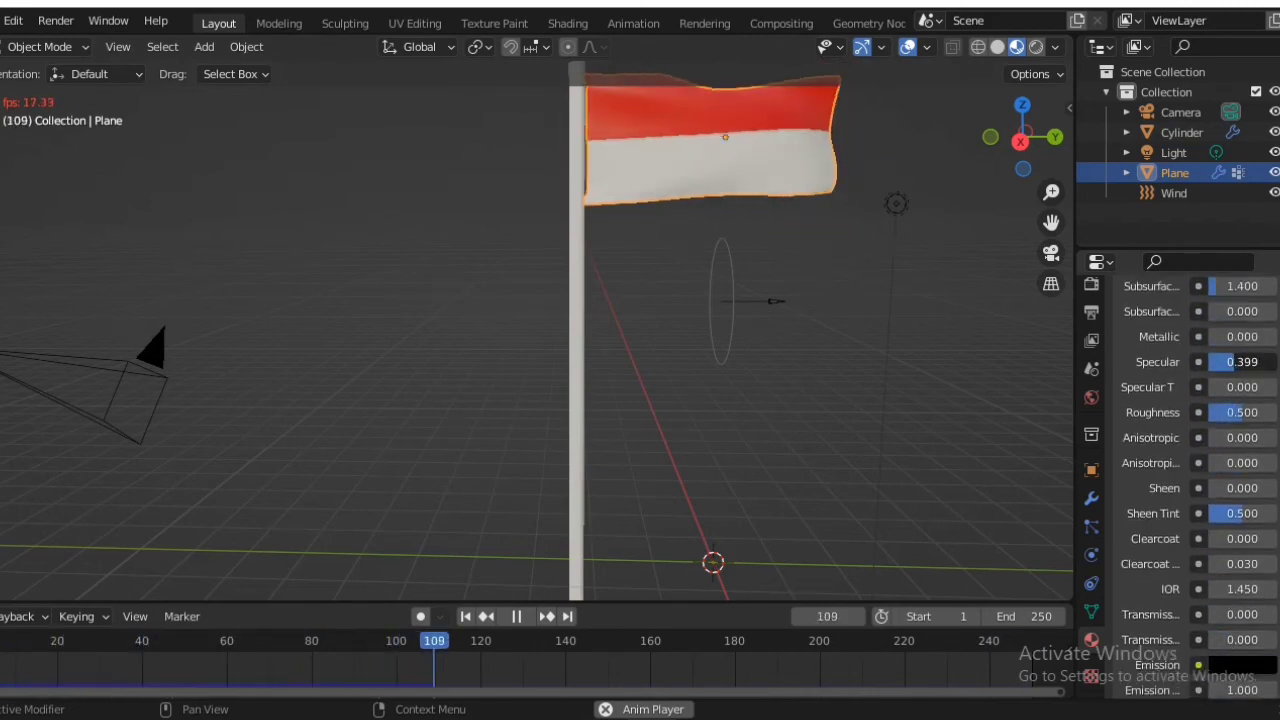
drag(1245, 365, 1188, 365)
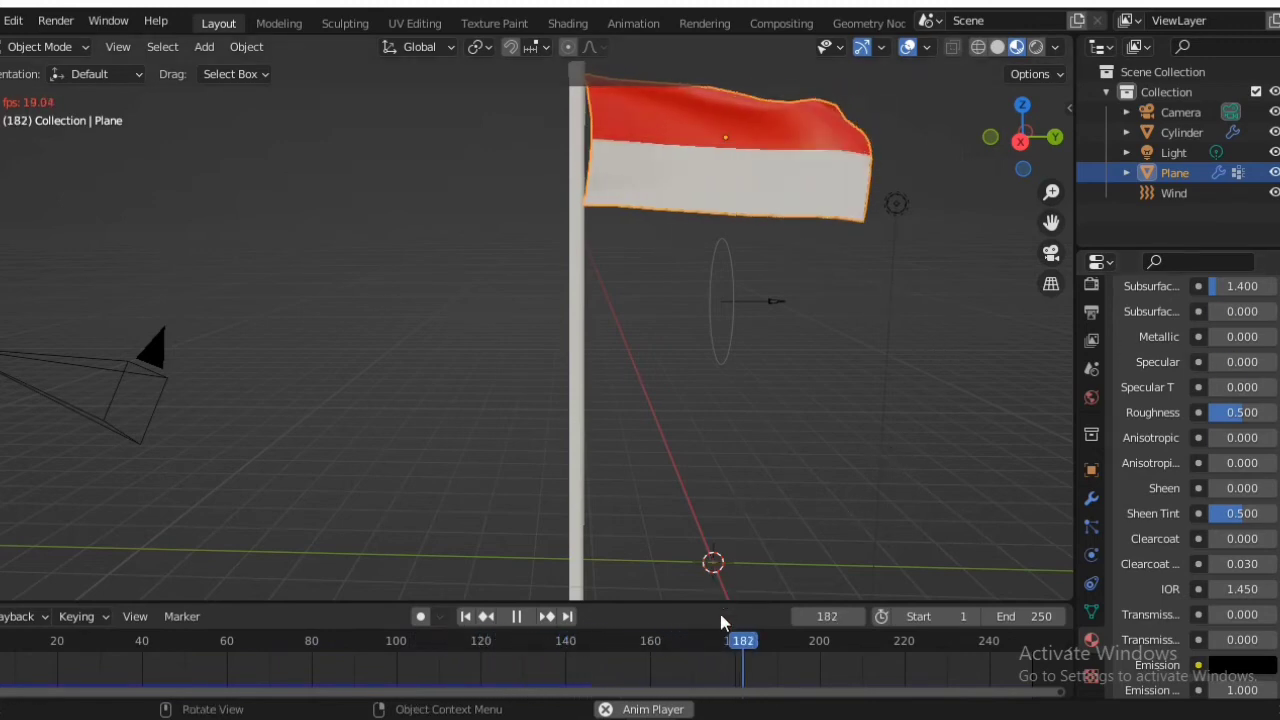
click(516, 616)
scroll(1142, 353, up, 10)
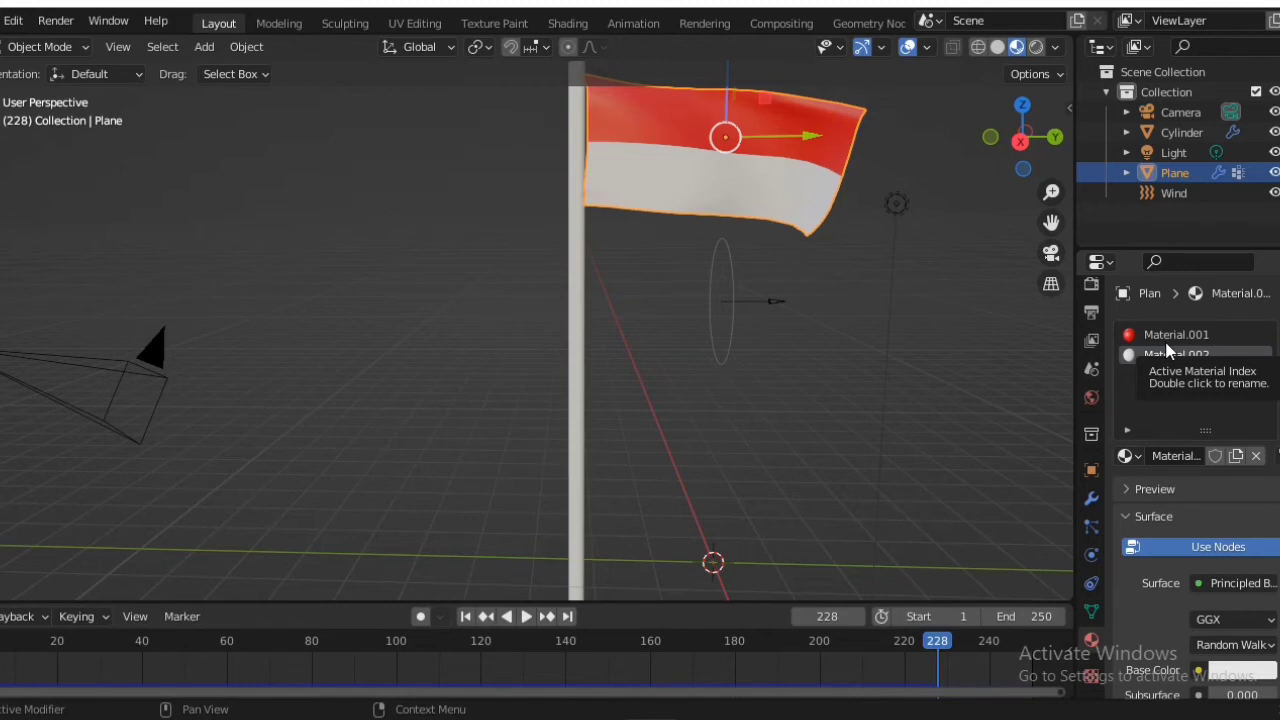
- Switch the viewport to Rendered shading with the whole flagpole and flag in view
scroll(723, 309, down, 3)
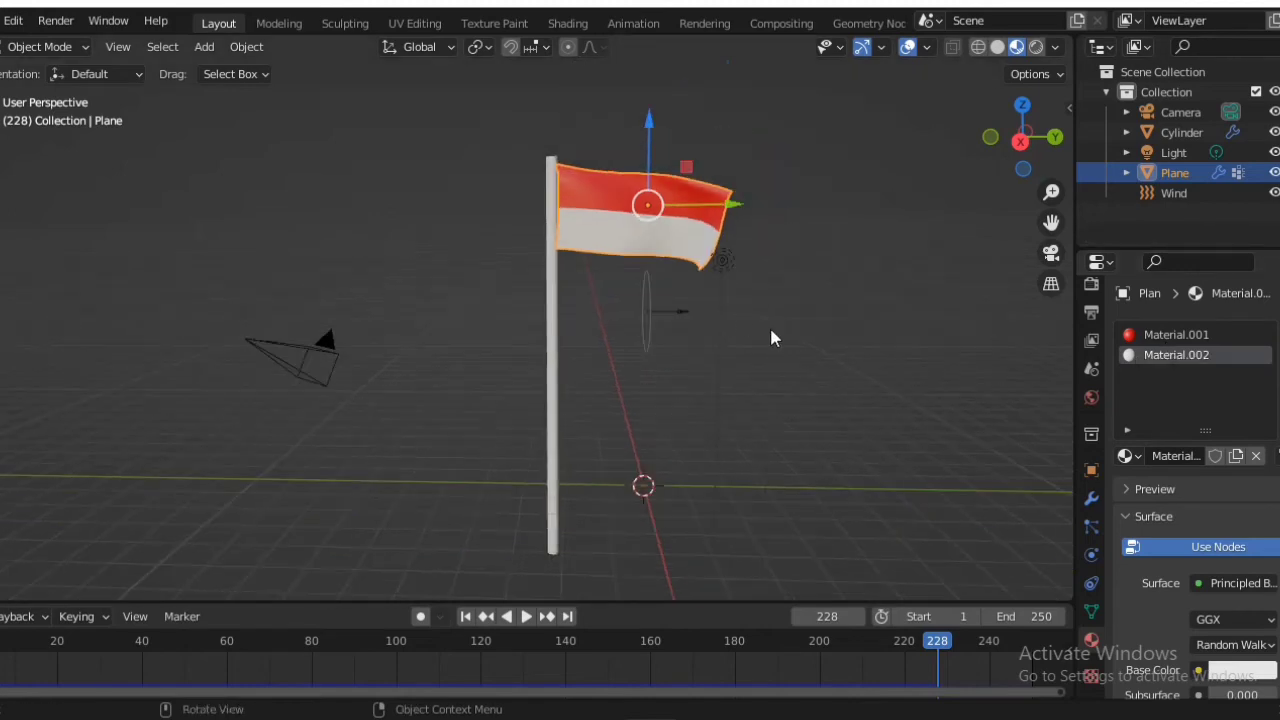
mouse_move(764, 329)
middle_down()
mouse_move(739, 333)
mouse_move(755, 318)
middle_up()
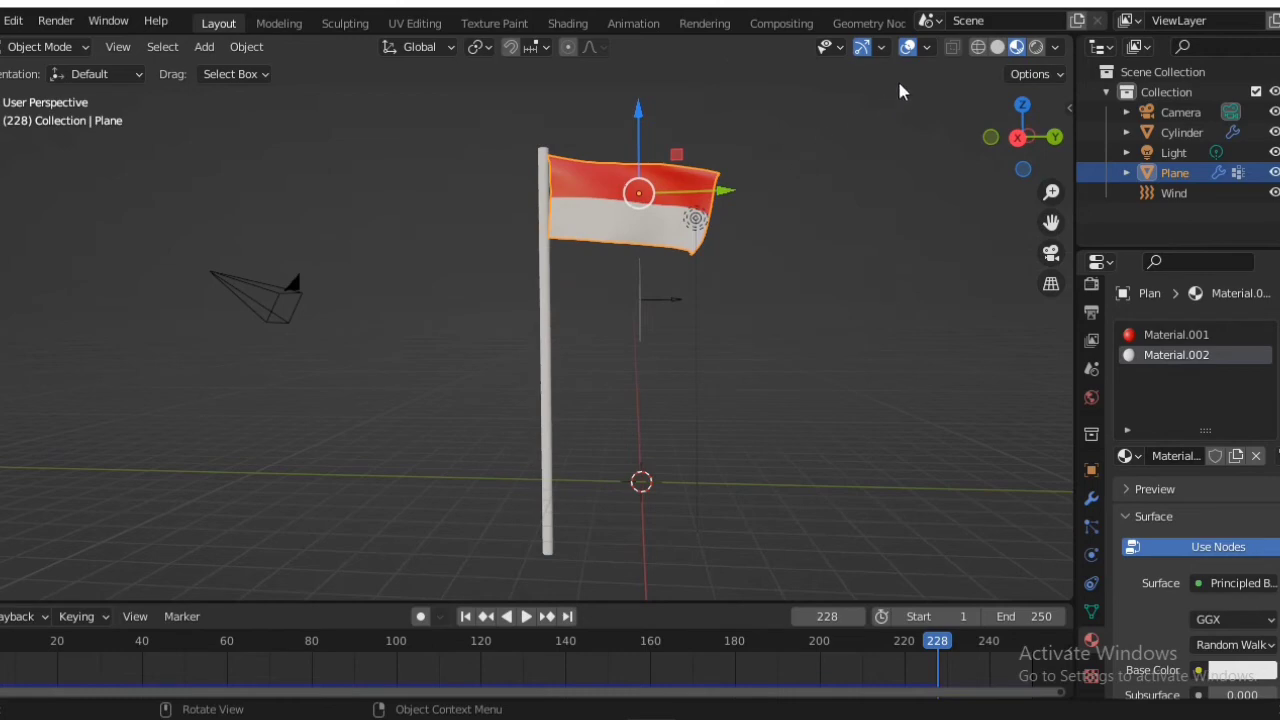
click(1037, 48)
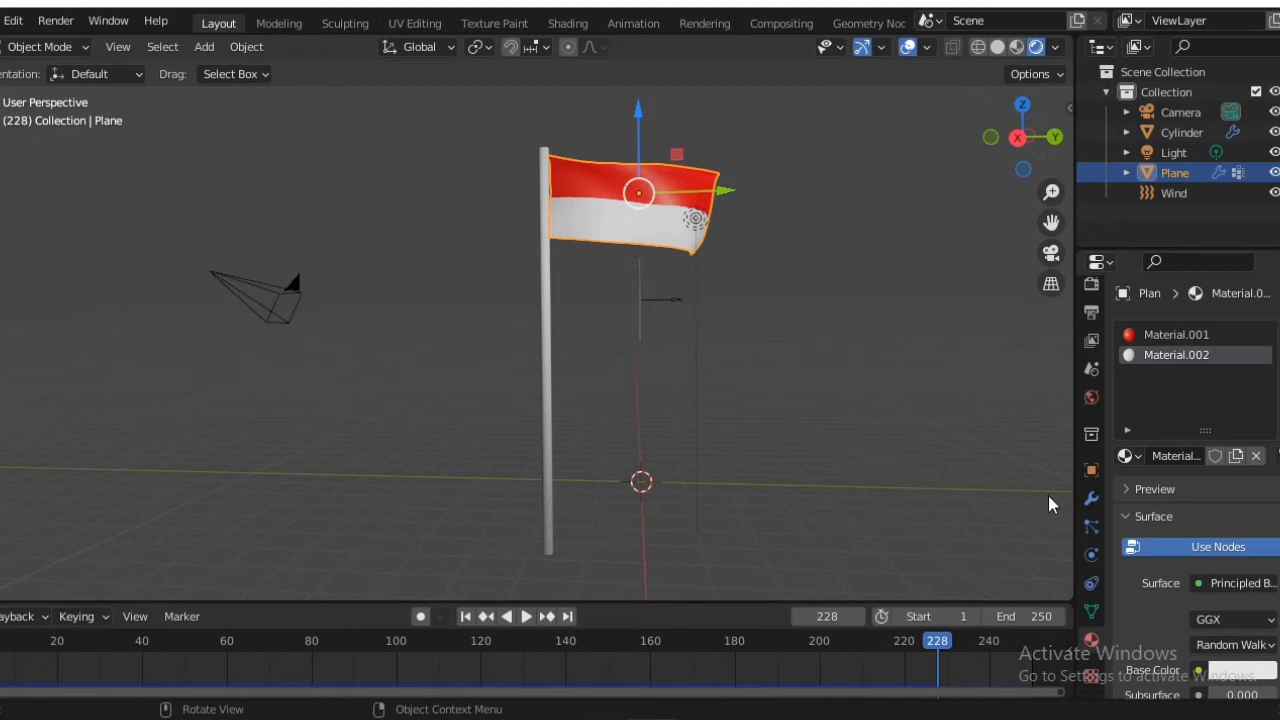
- Assign an Environment Texture to the World background color
click(1091, 397)
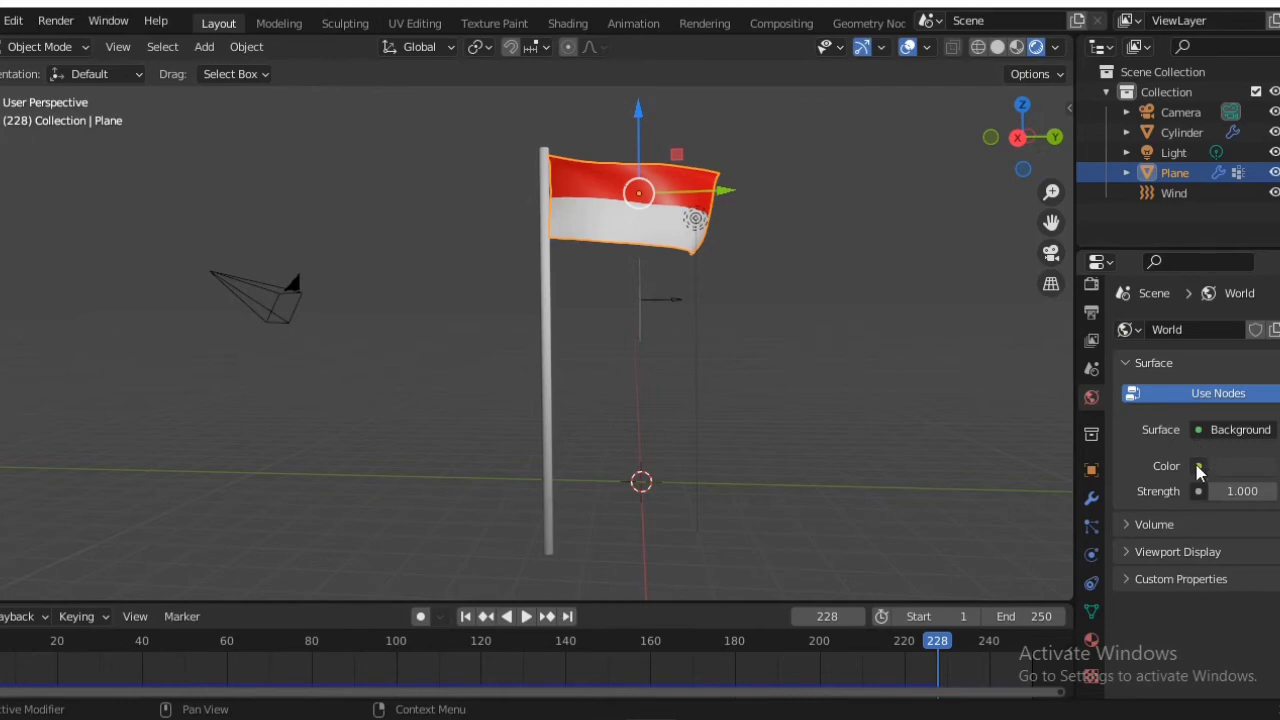
click(1227, 470)
click(1200, 467)
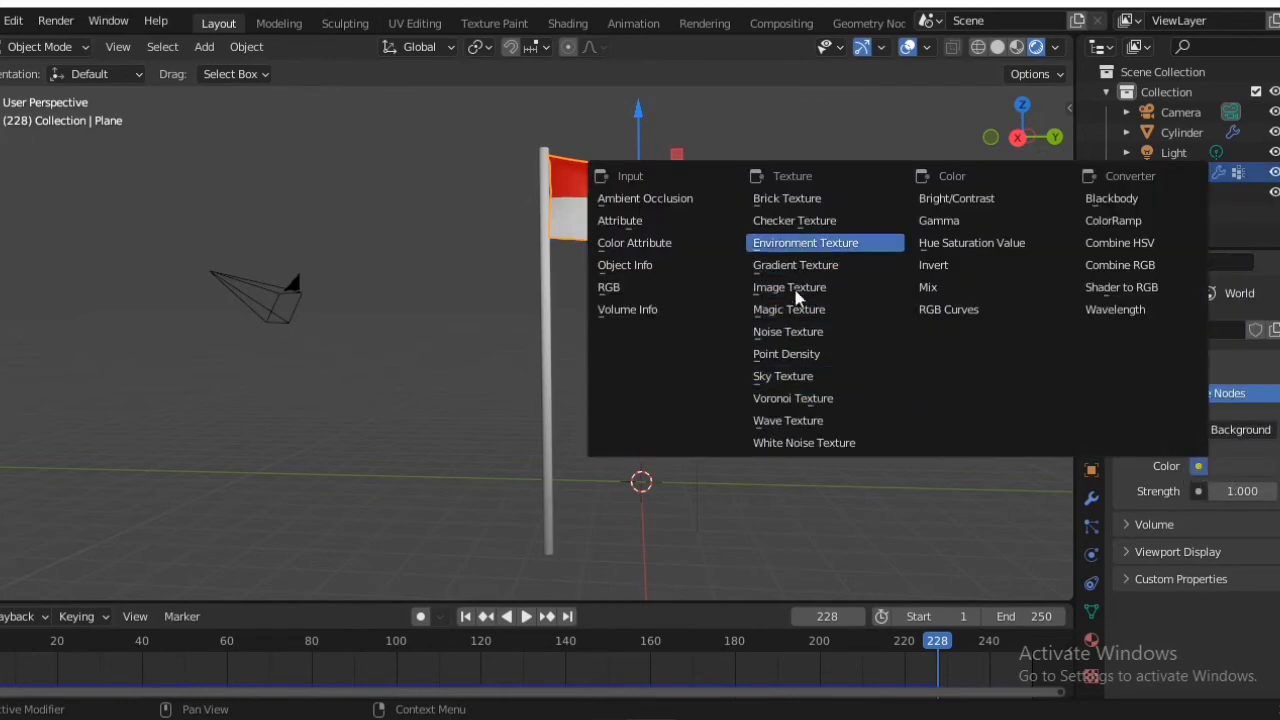
click(805, 243)
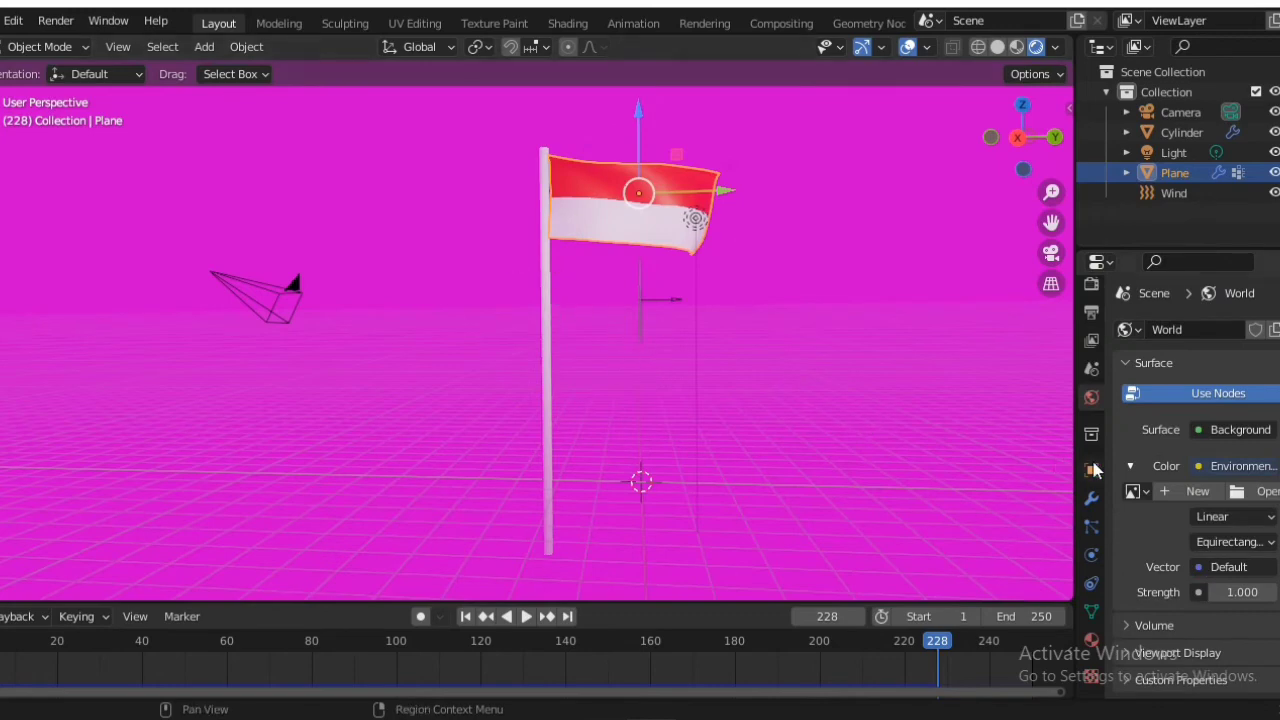
- Start opening an image for the environment texture and look through the Downloads folder for a suitable background
click(1236, 491)
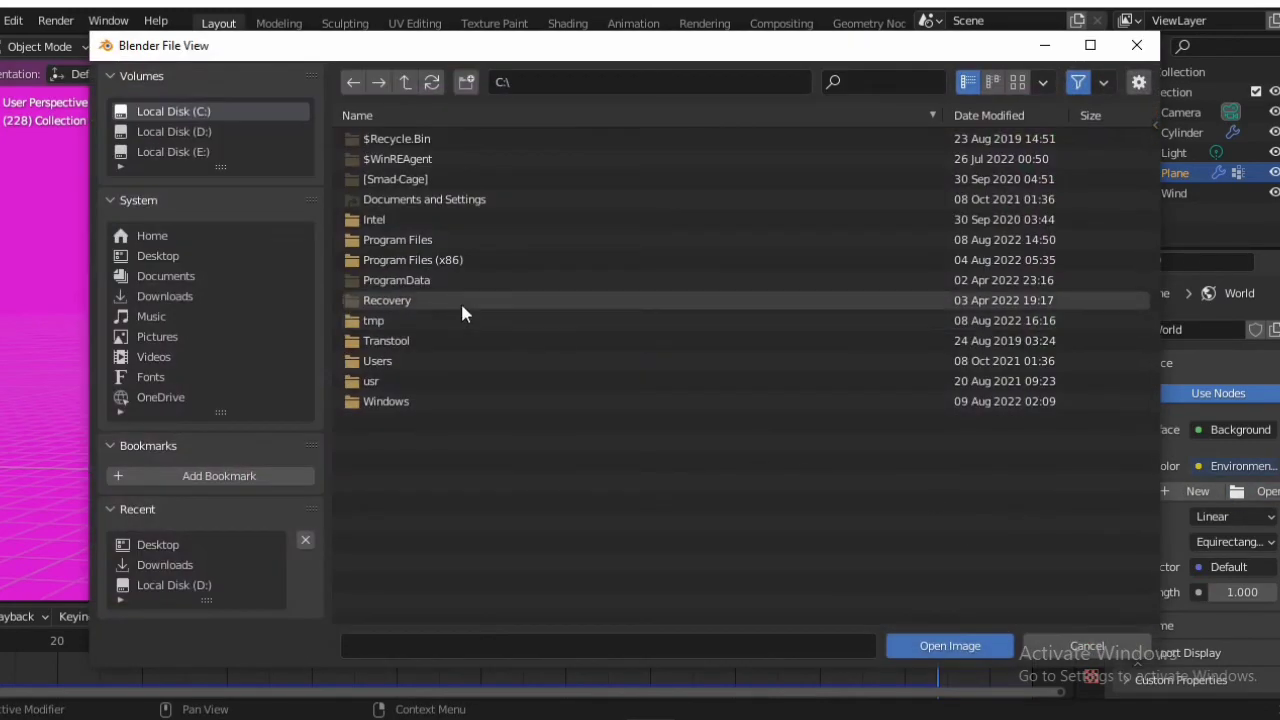
click(175, 294)
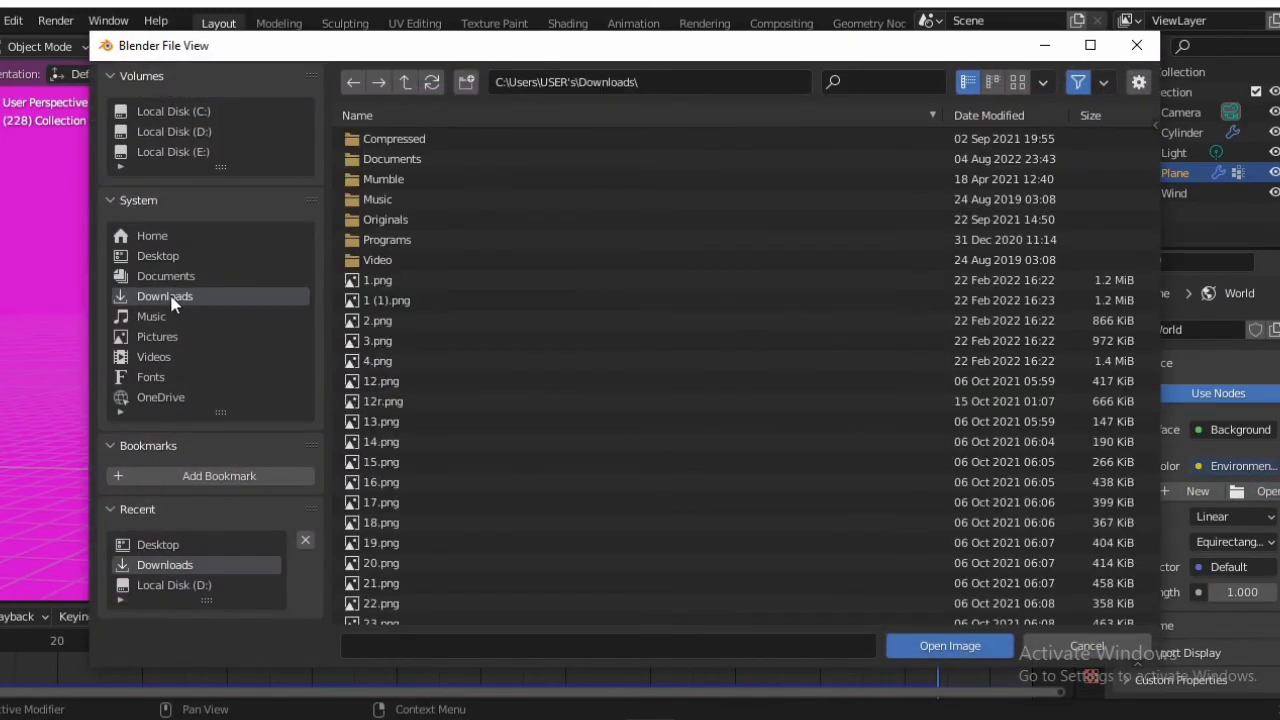
scroll(546, 420, down, 8)
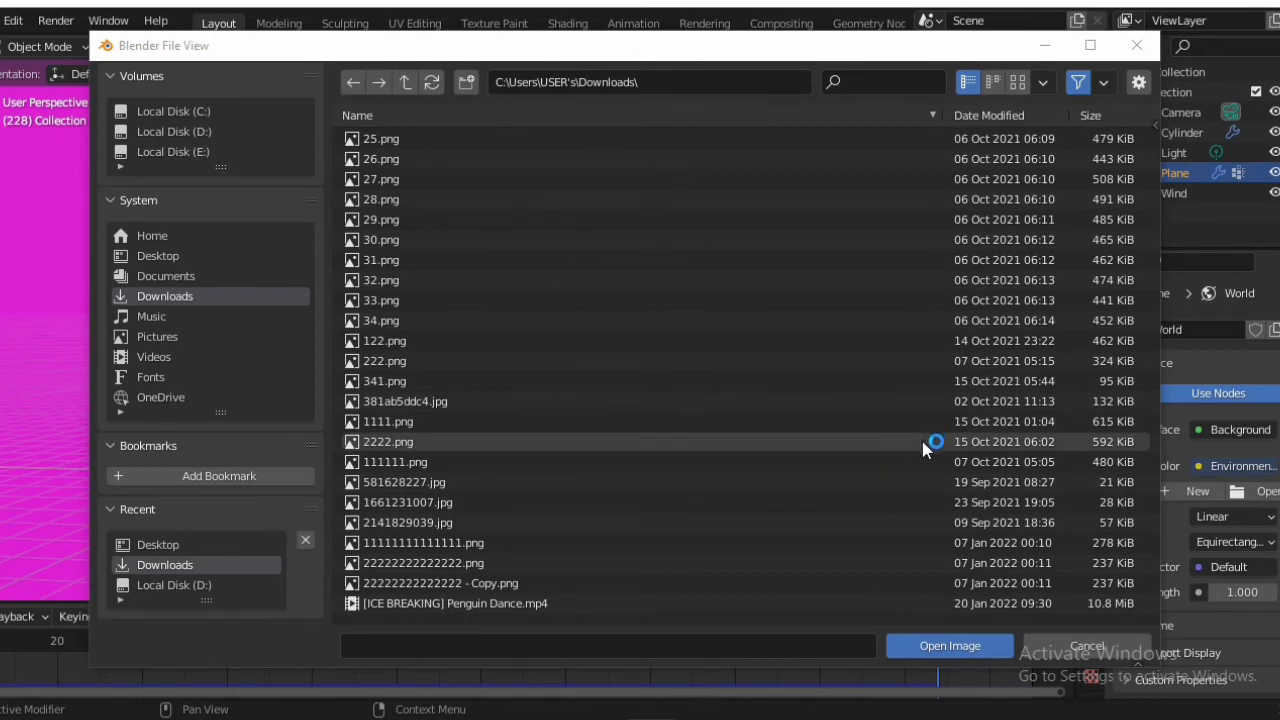
scroll(462, 515, down, 2)
scroll(460, 523, down, 12)
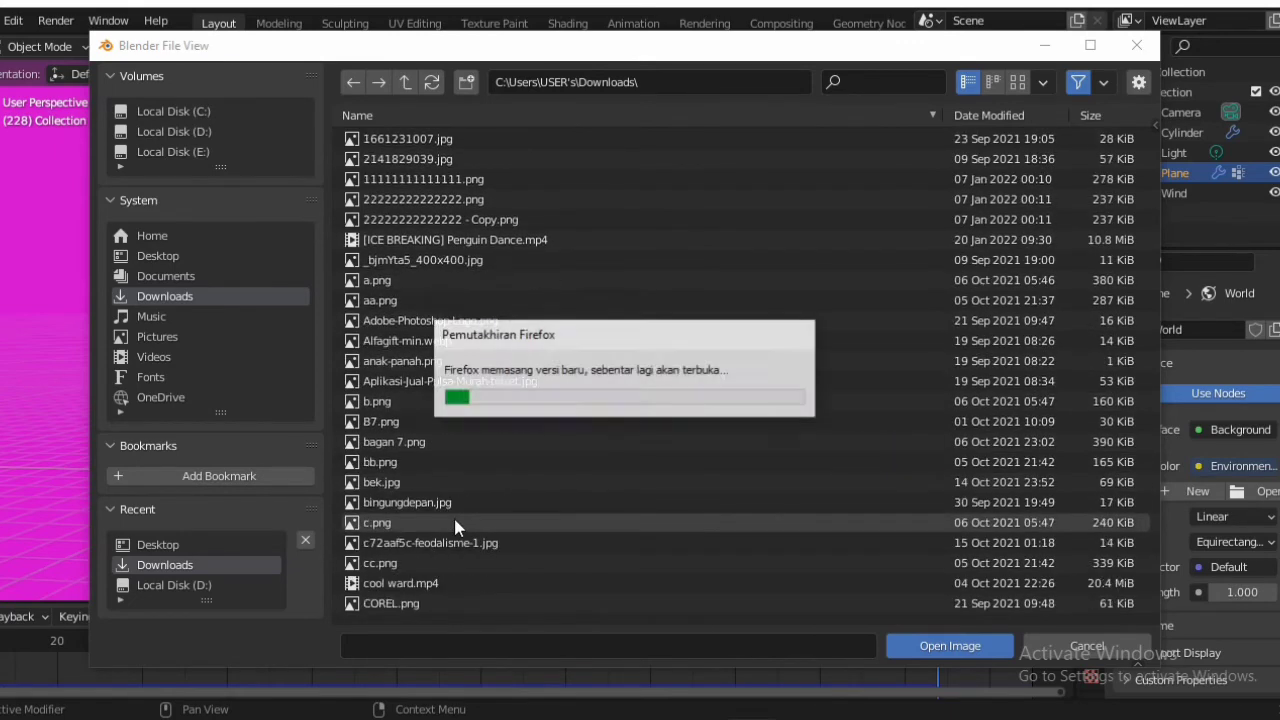
scroll(451, 516, down, 4)
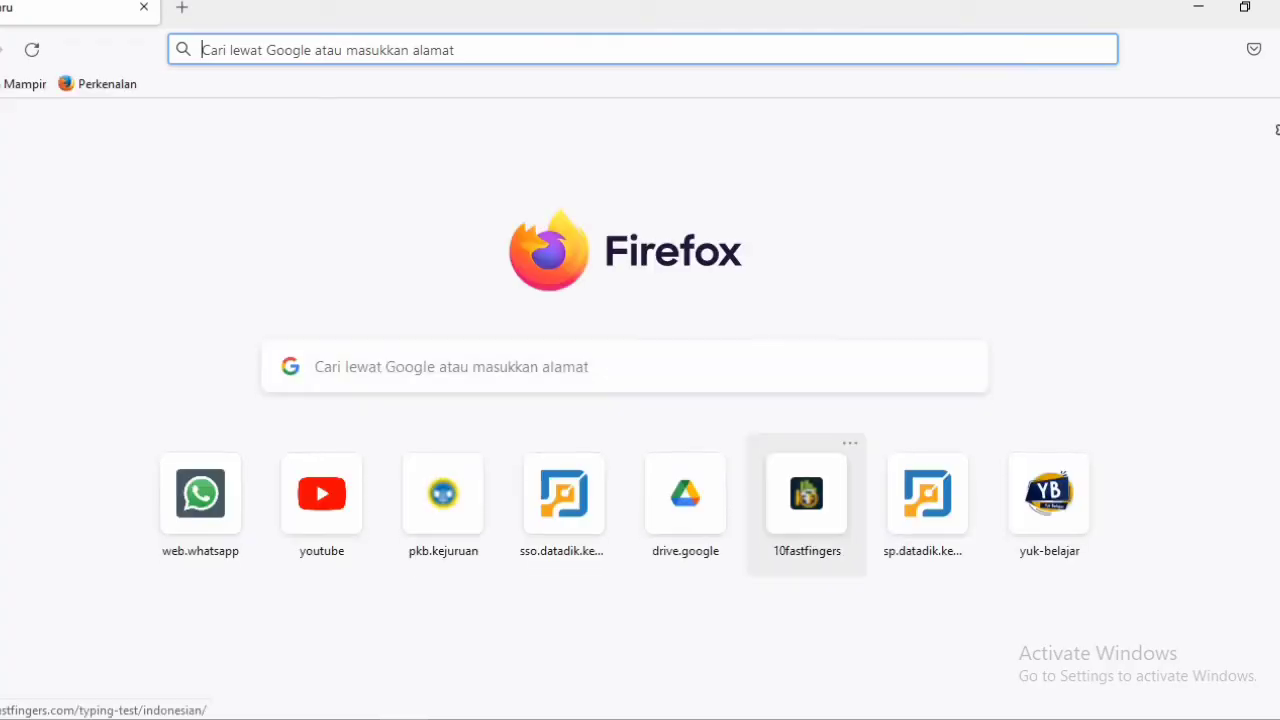
- Switch to Firefox, search Google for "GAMBAR LAPANGAN" and look through the results for a background picture
text(GAMBAR LAPAN)
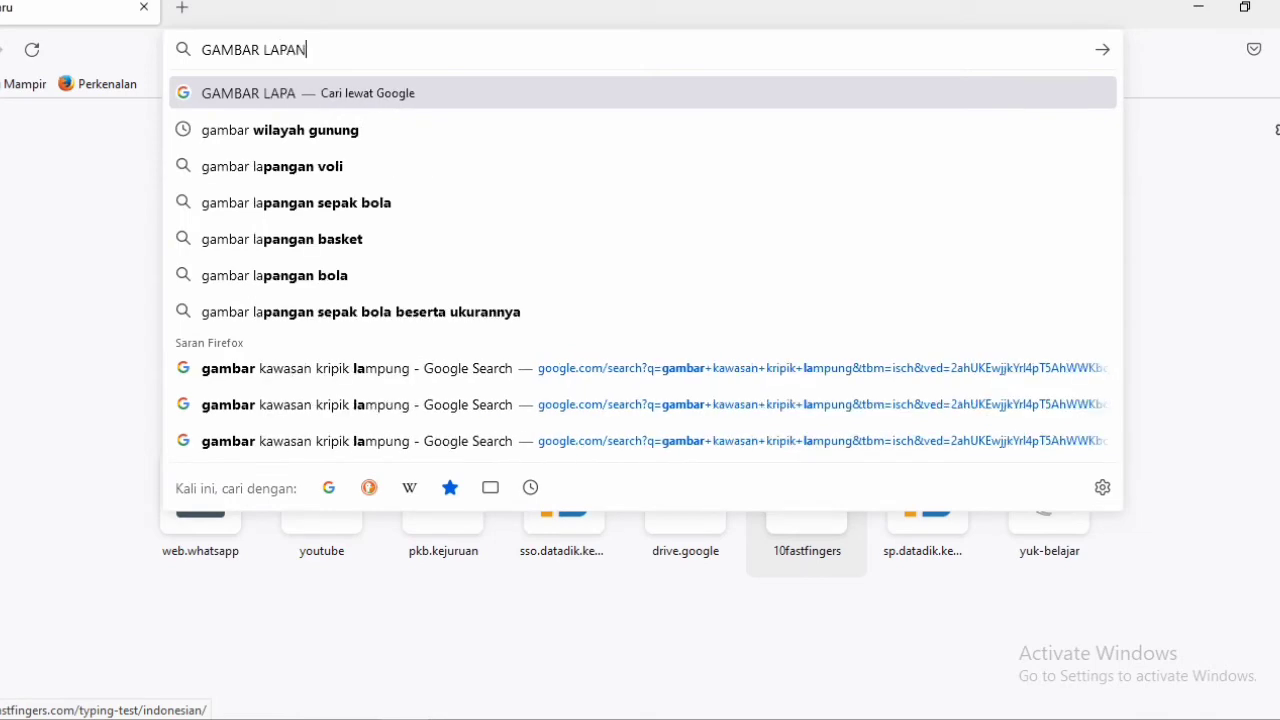
text(GABN)
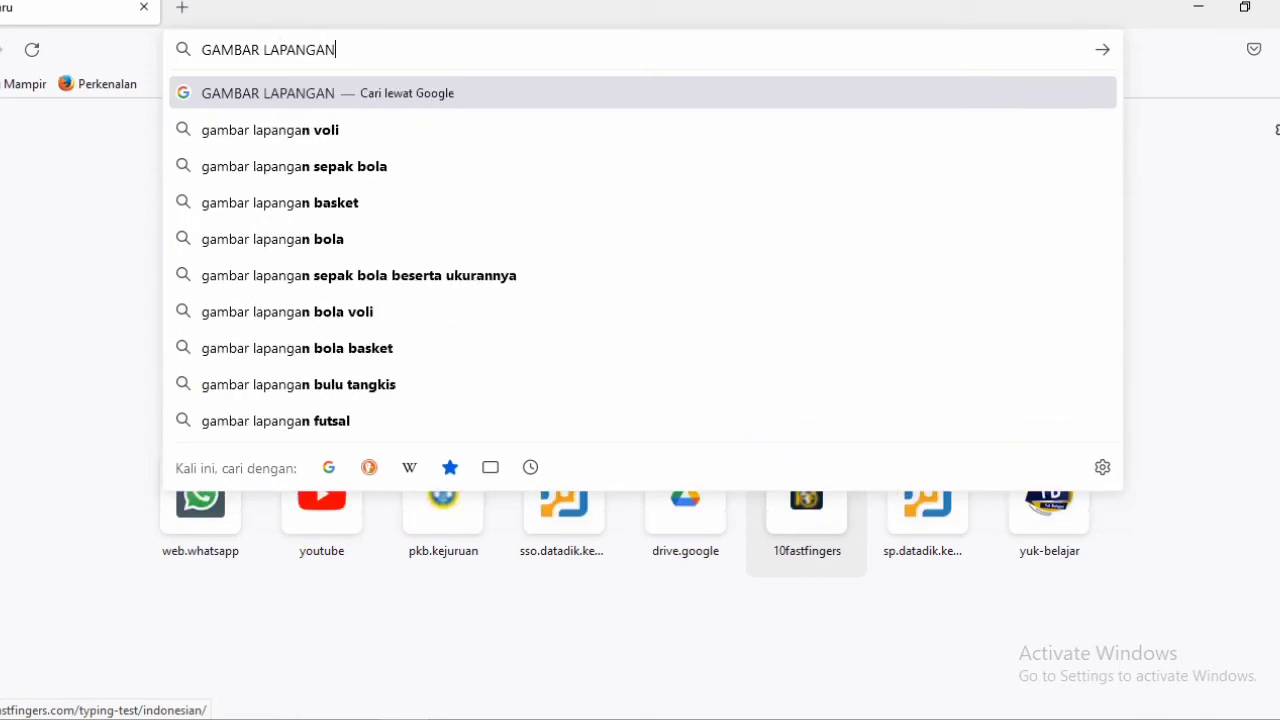
key(Return)
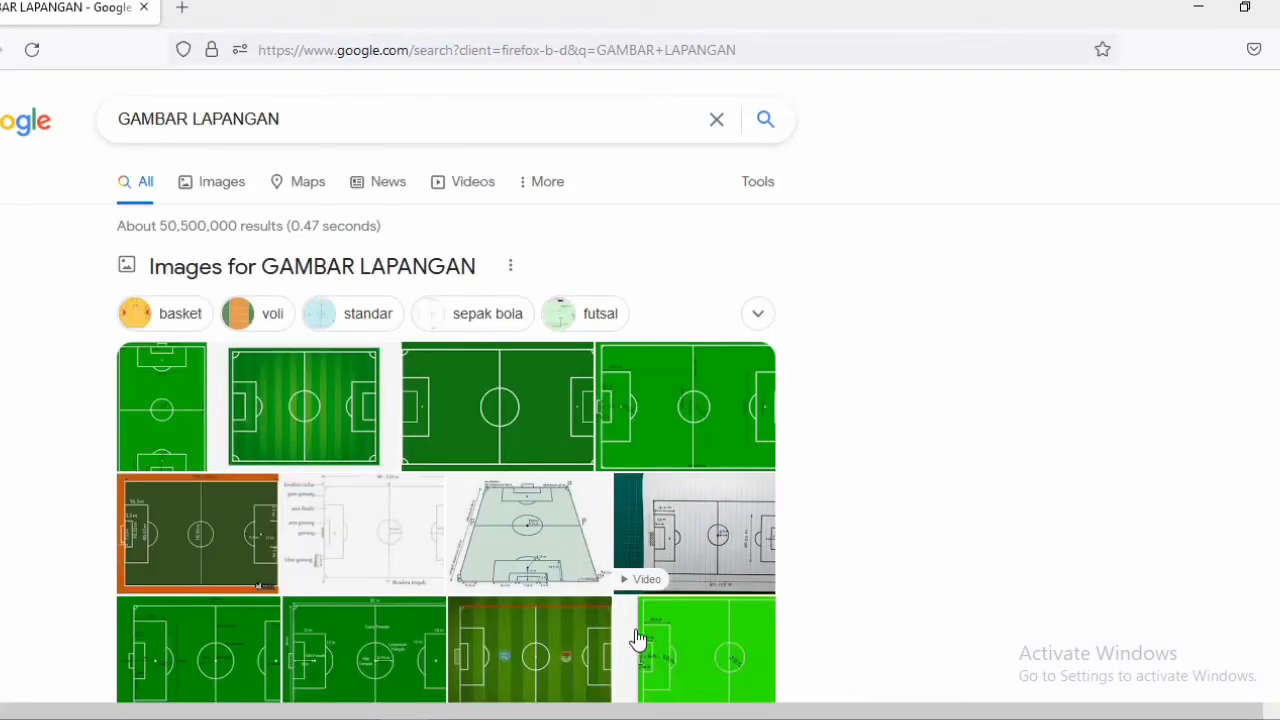
scroll(480, 415, down, 6)
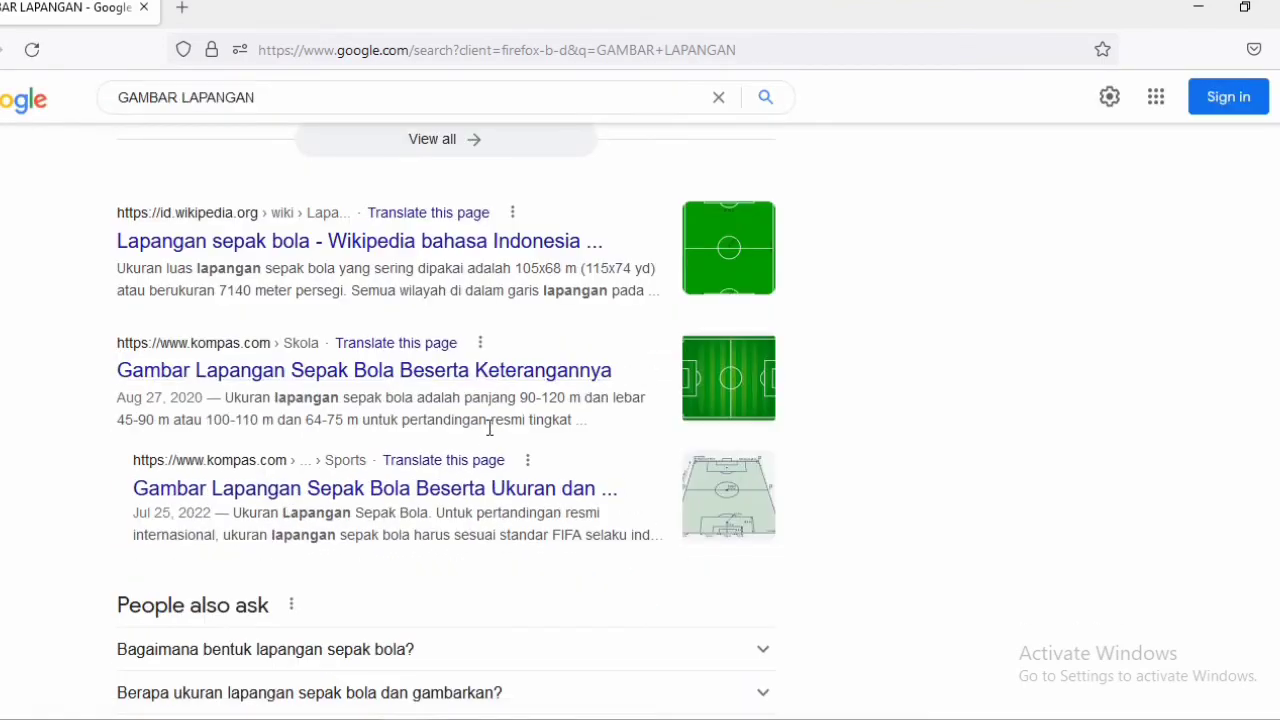
scroll(491, 430, down, 2)
scroll(491, 445, up, 2)
scroll(491, 450, down, 4)
scroll(491, 441, up, 10)
- Refine the Google search to "GAMBAR LAPANGAN SEKOLAH" and browse the image results for a school field
click(333, 121)
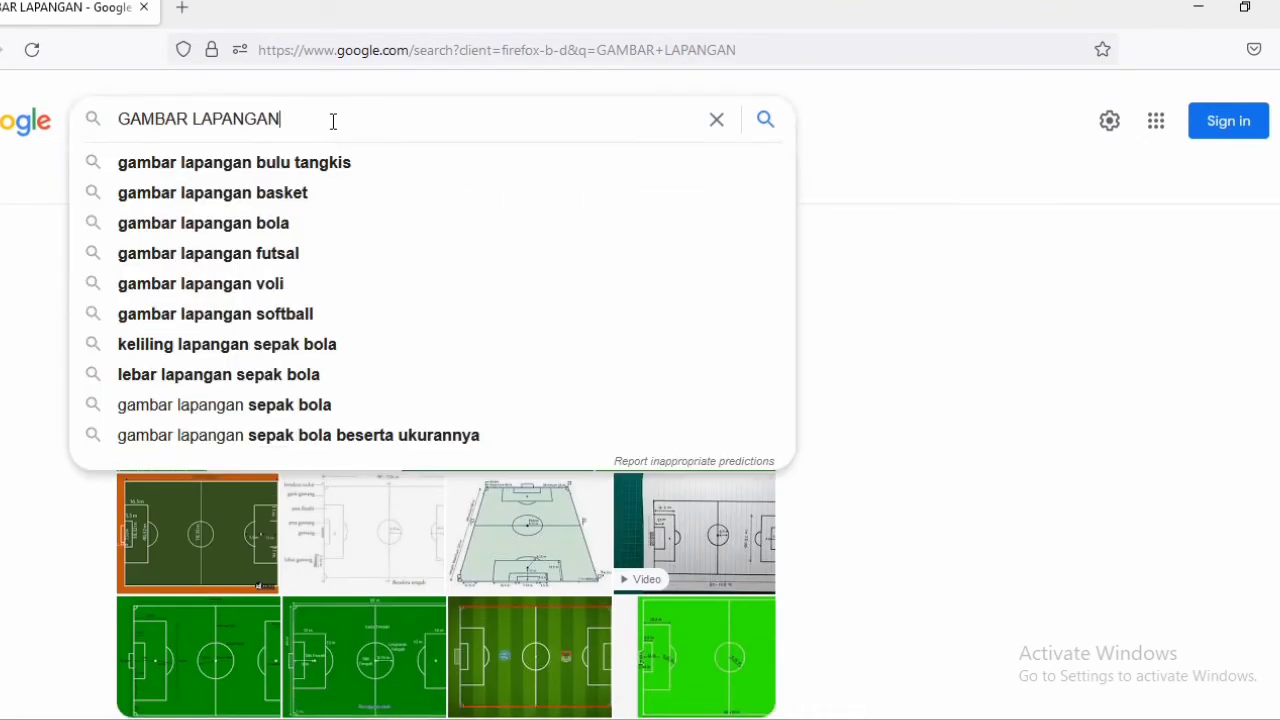
text(SEKOLAH)
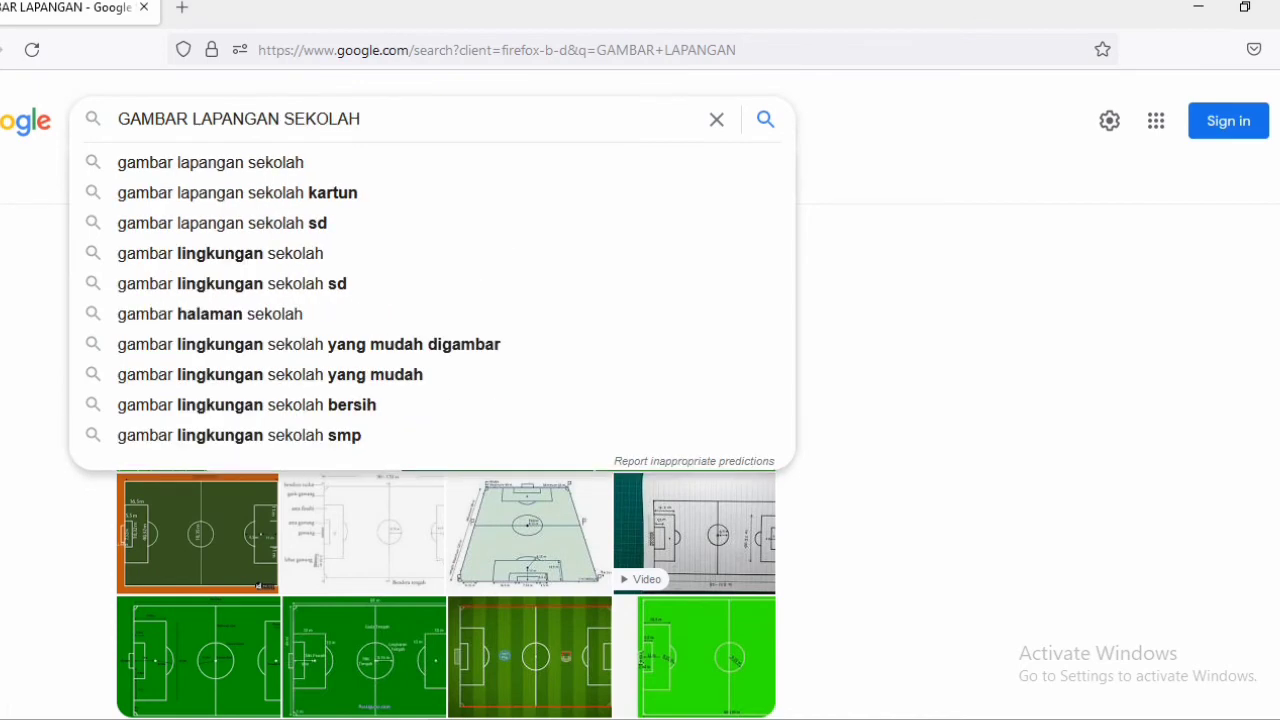
key(Return)
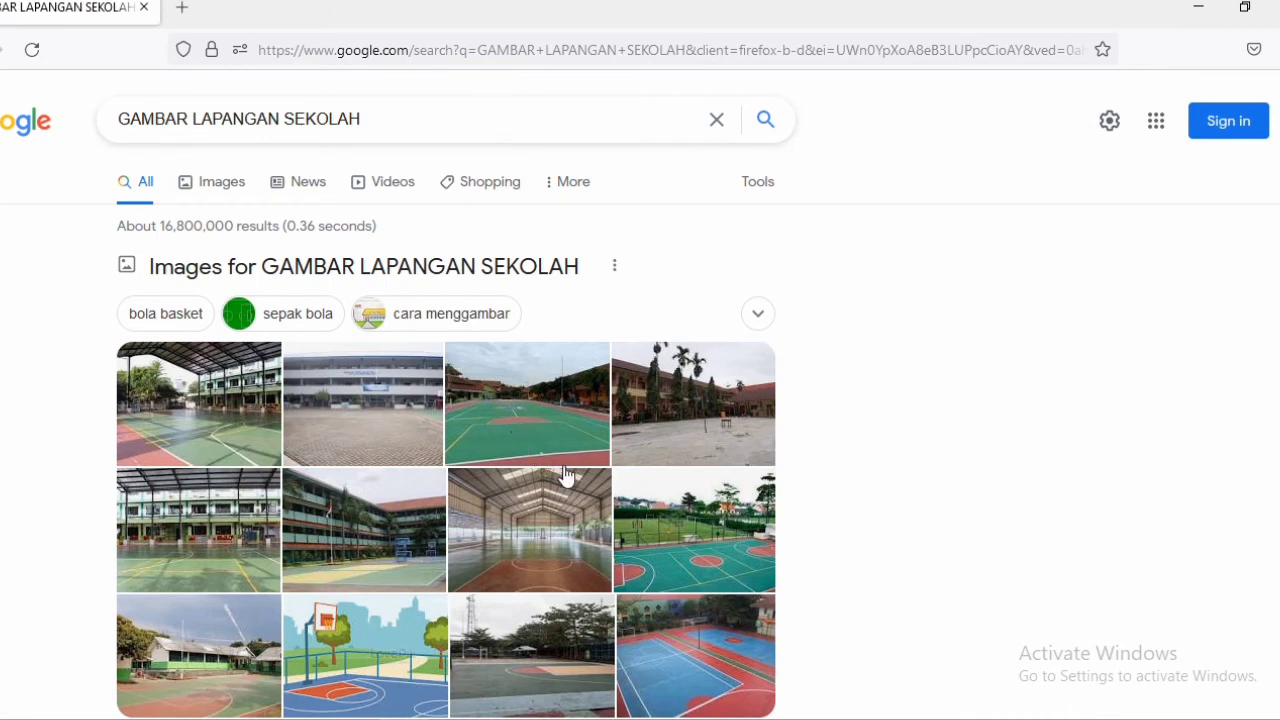
scroll(571, 473, down, 1)
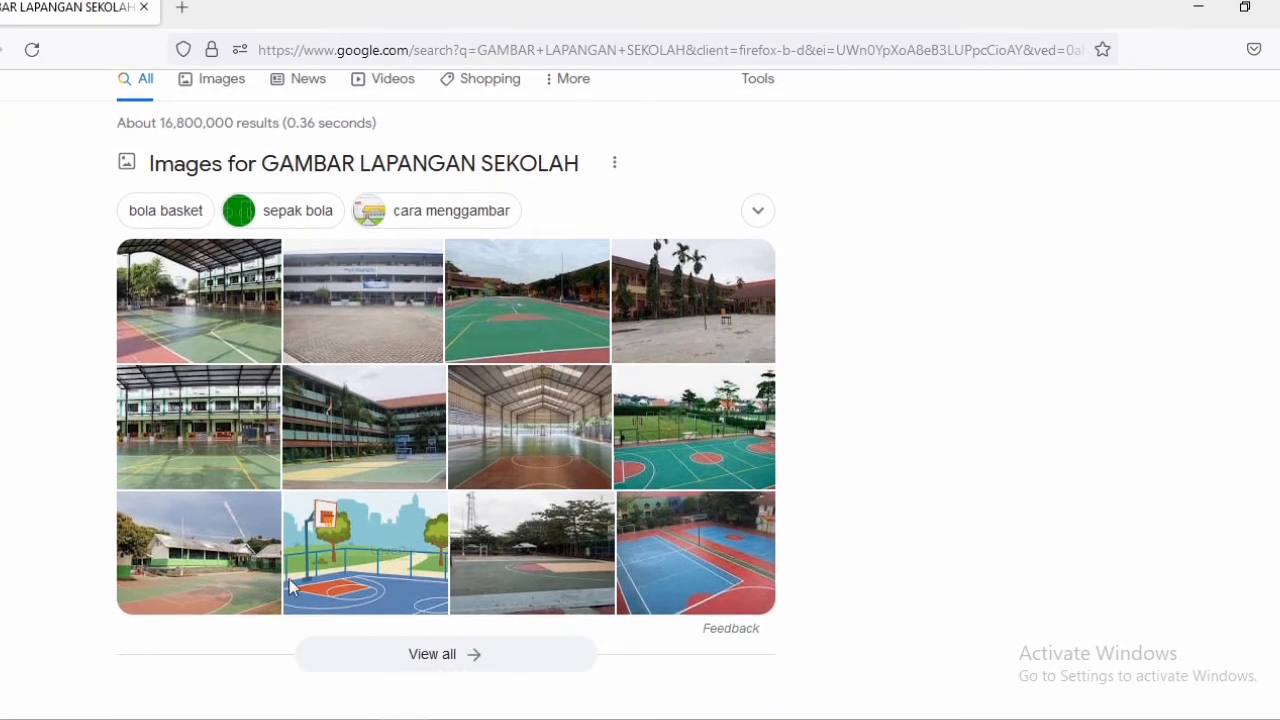
scroll(420, 588, down, 2)
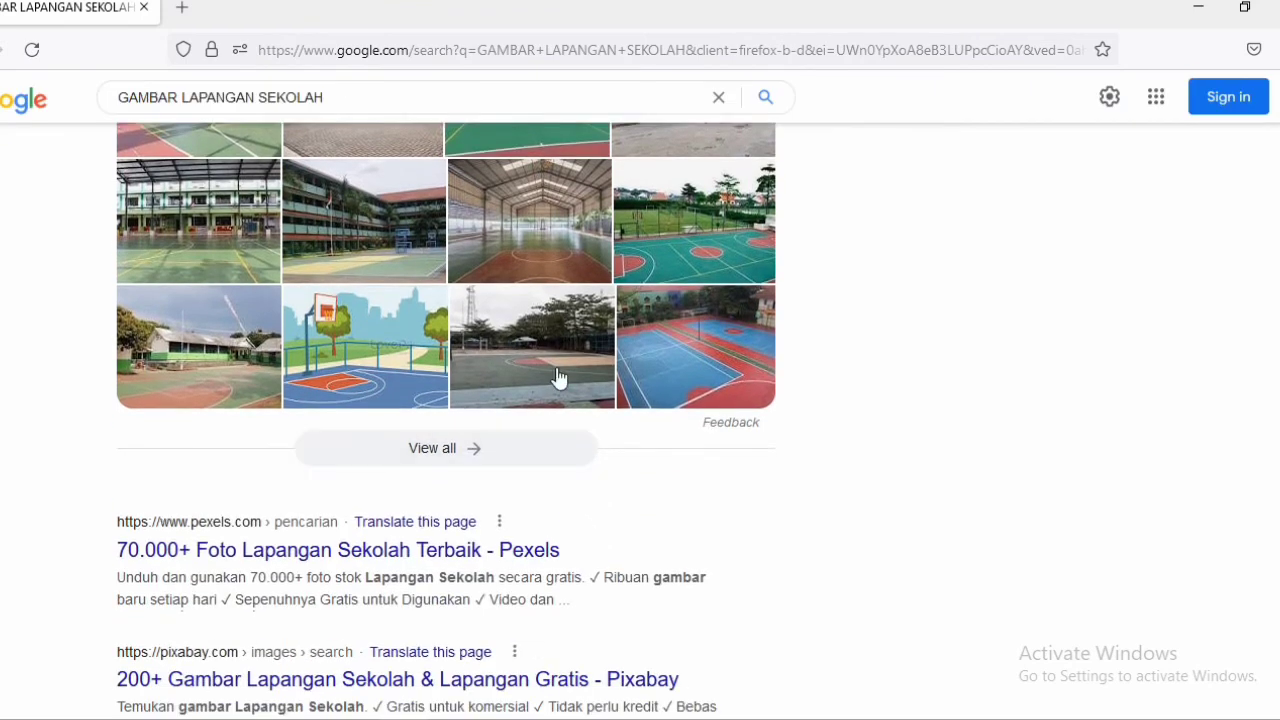
- Preview the SMA Negeri 1 Marabahan school court photo and save it to Downloads as a JPEG under its suggested name
click(549, 377)
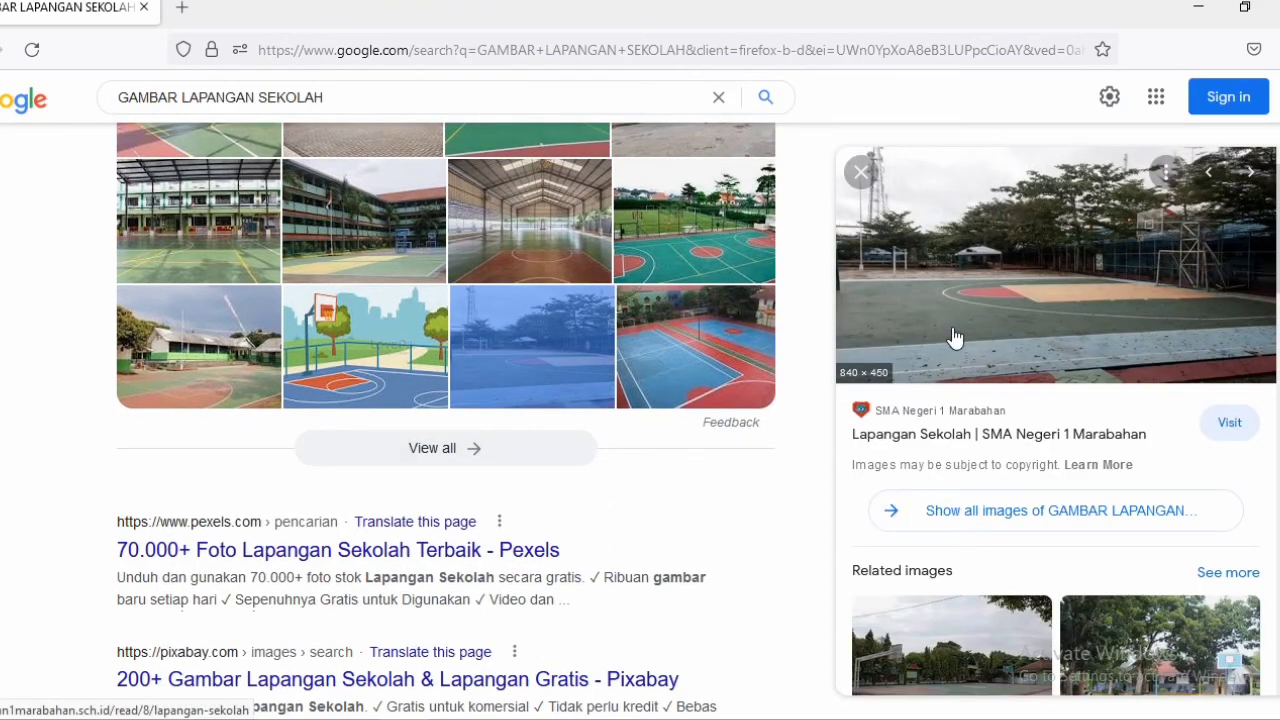
scroll(987, 341, down, 2)
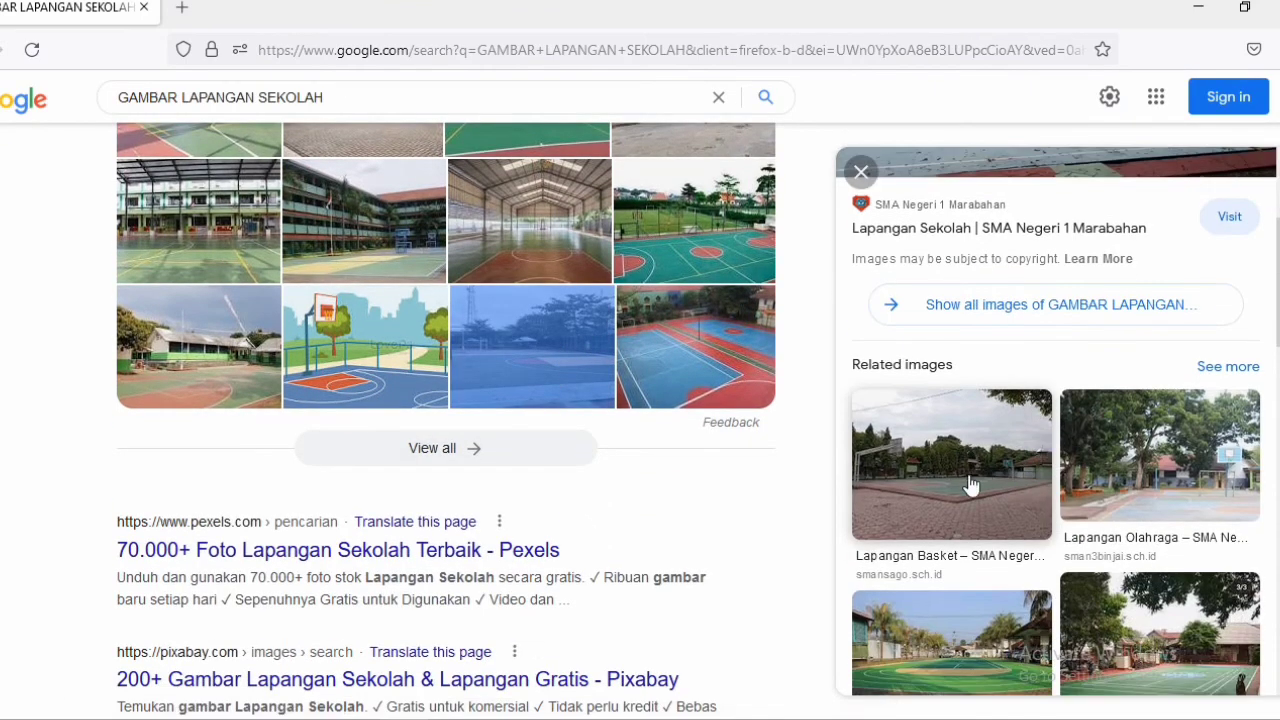
scroll(1080, 485, down, 3)
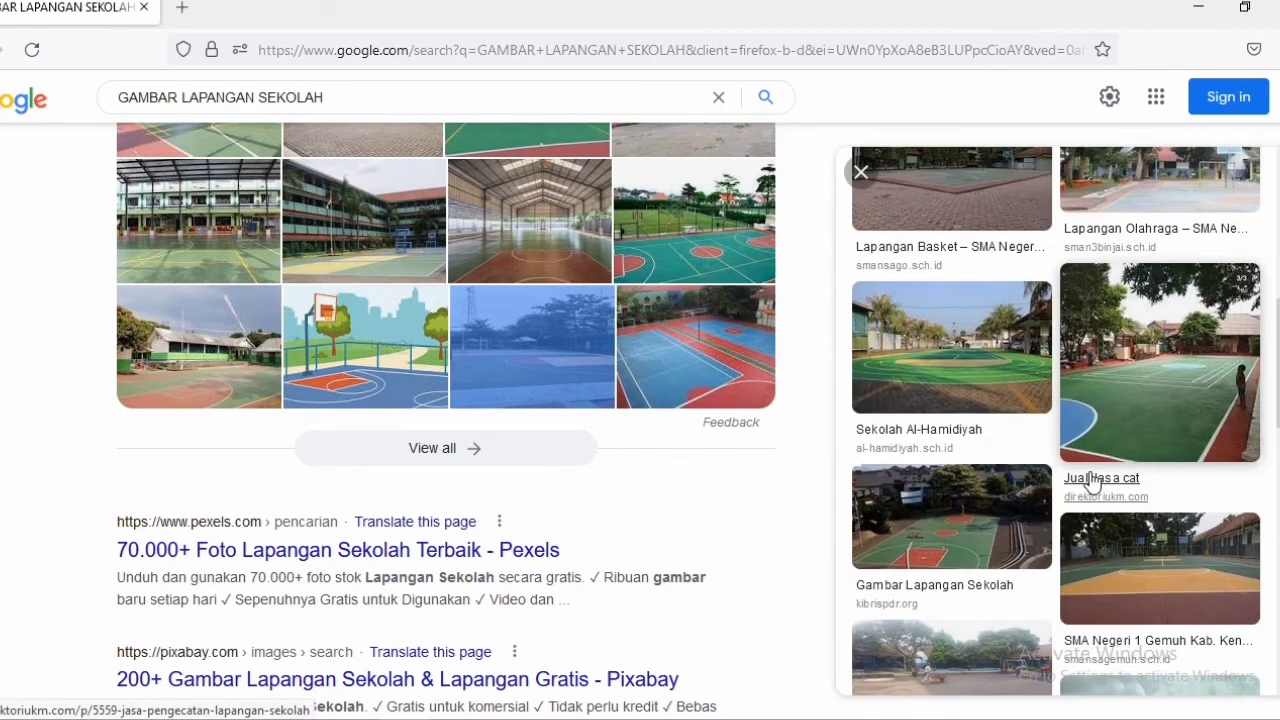
scroll(1093, 483, down, 3)
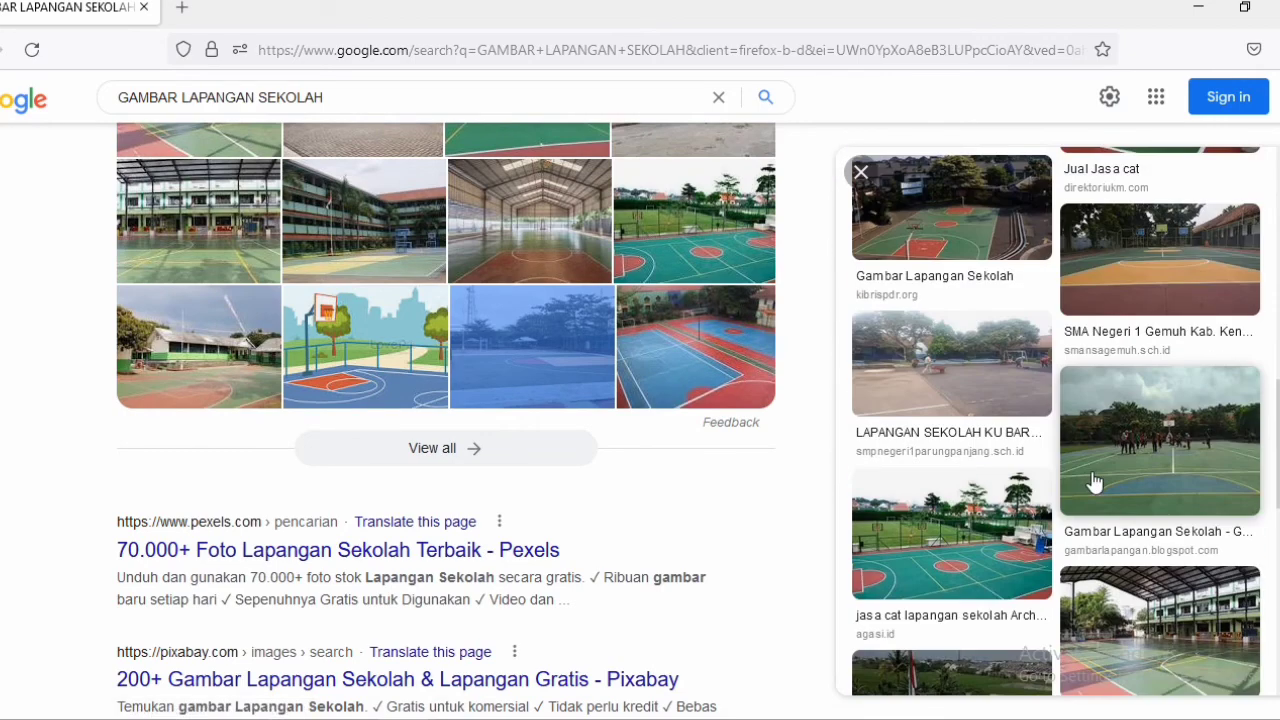
scroll(1095, 482, down, 2)
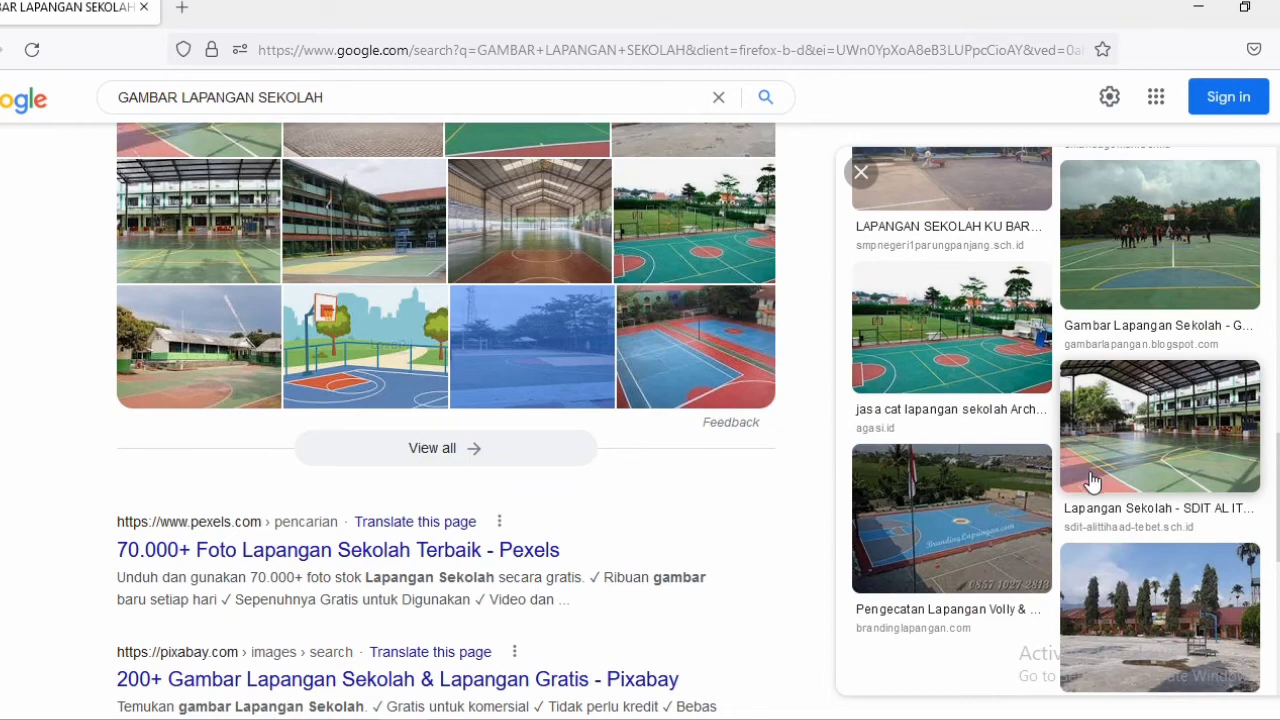
scroll(974, 390, up, 10)
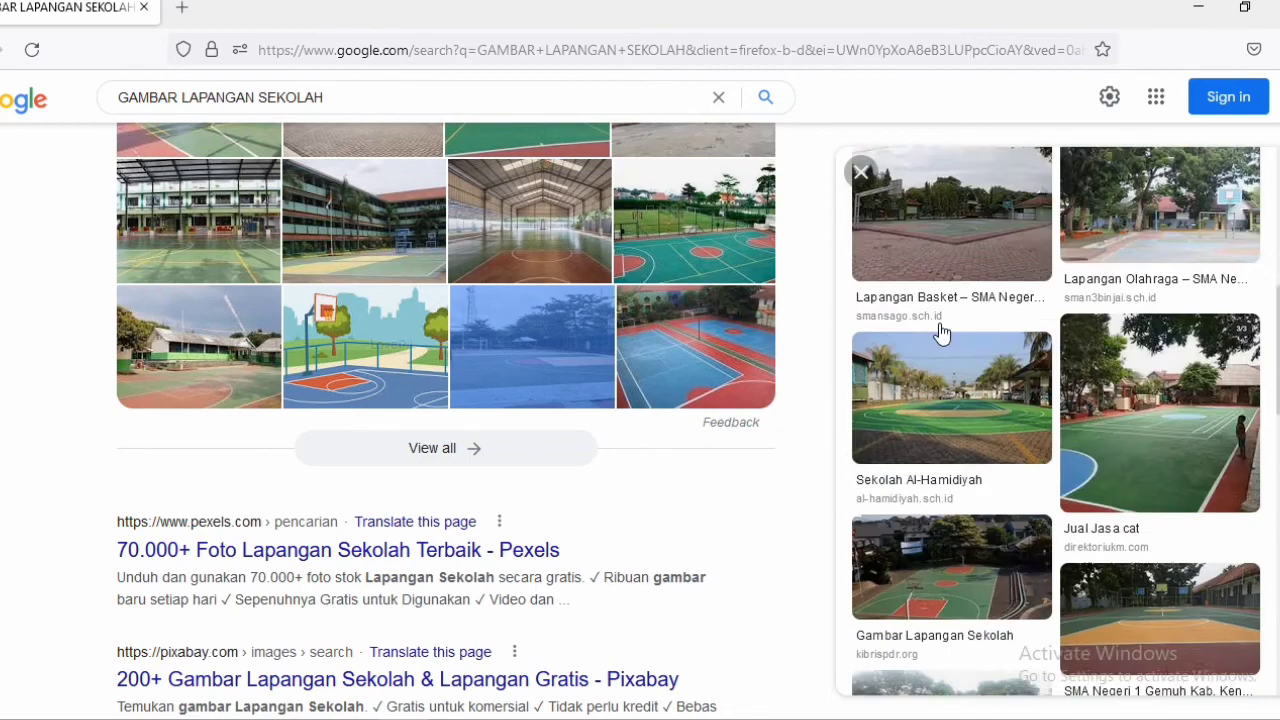
right_click(981, 266)
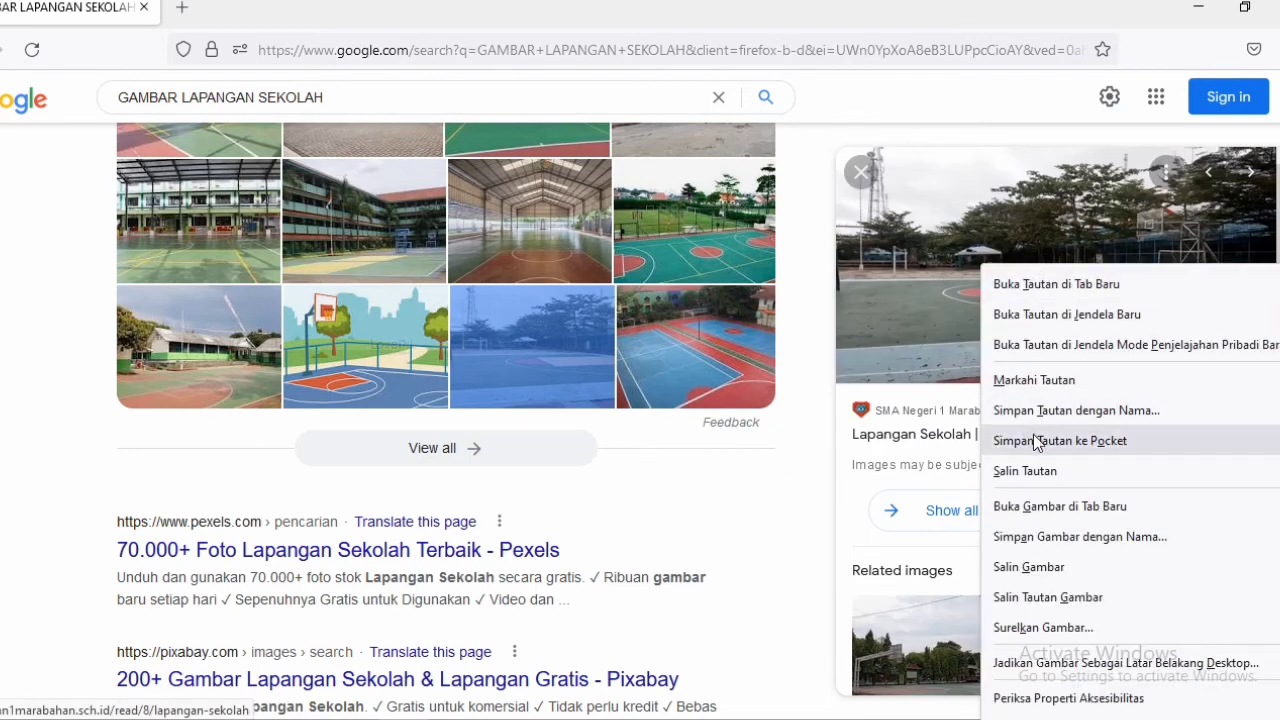
click(1057, 540)
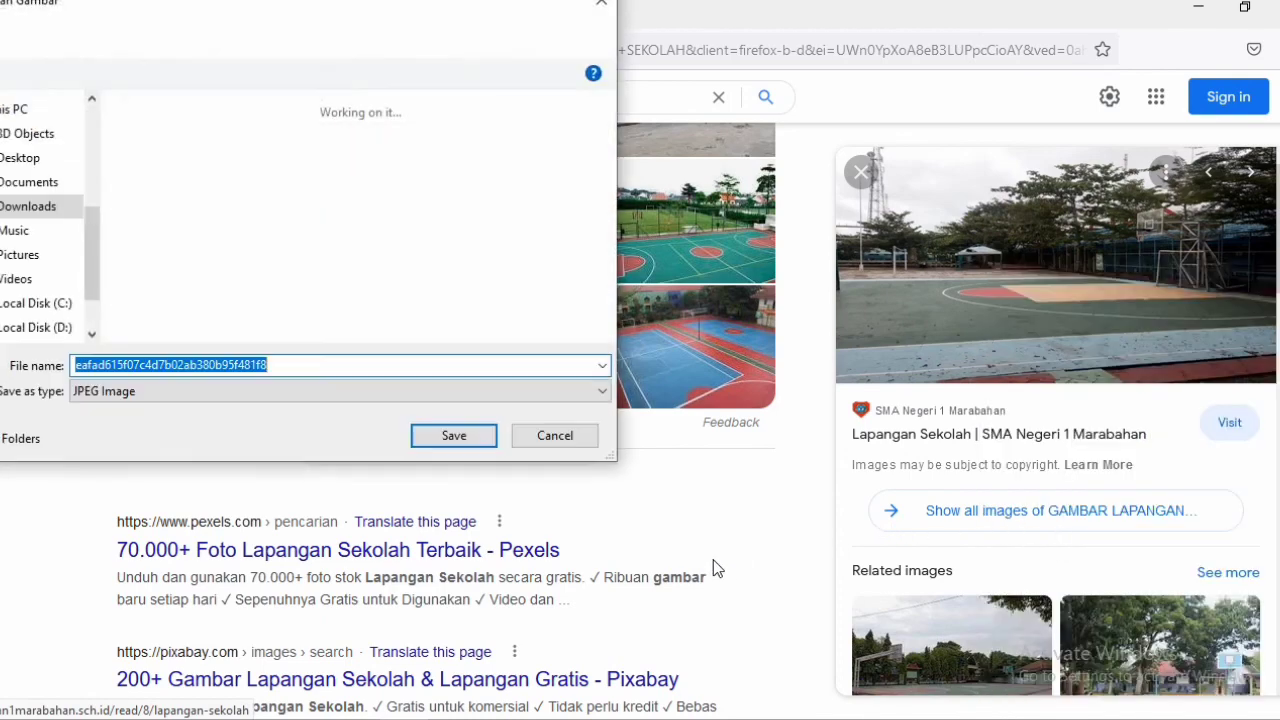
click(452, 437)
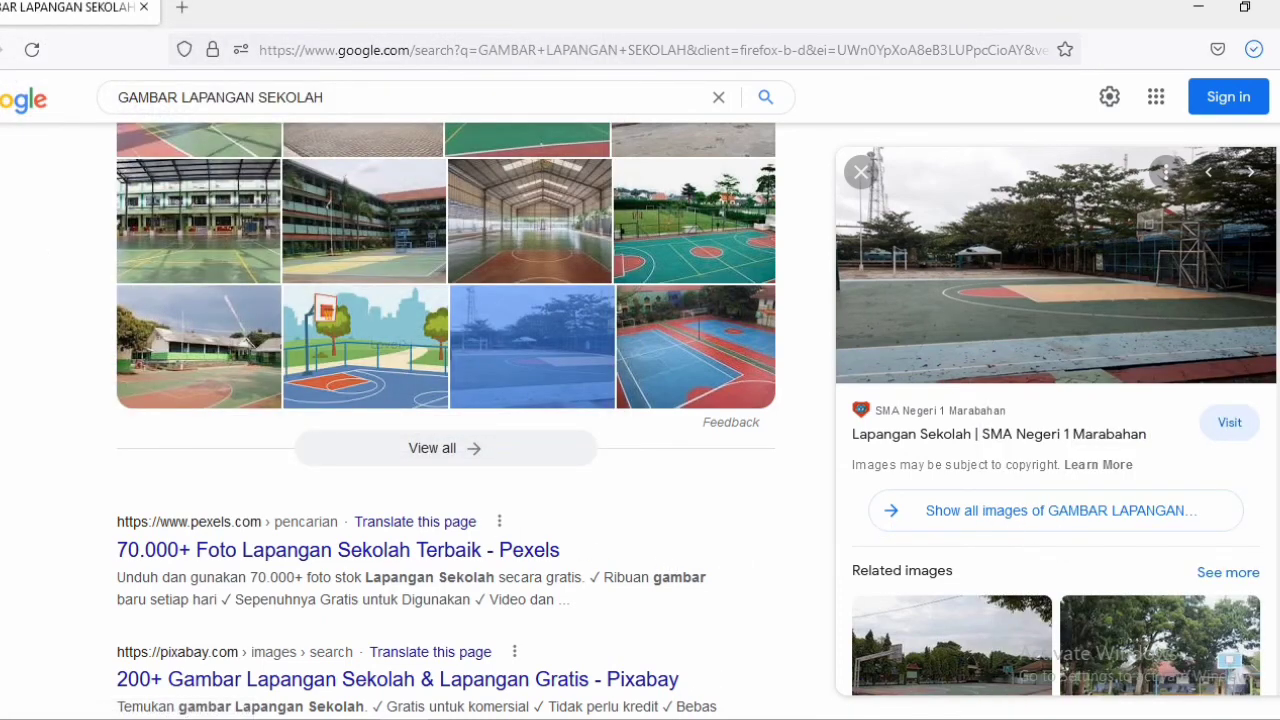
- Return to Blender and load the downloaded "eafad615f0..." school court image from Downloads as the World's environment texture
click(740, 580)
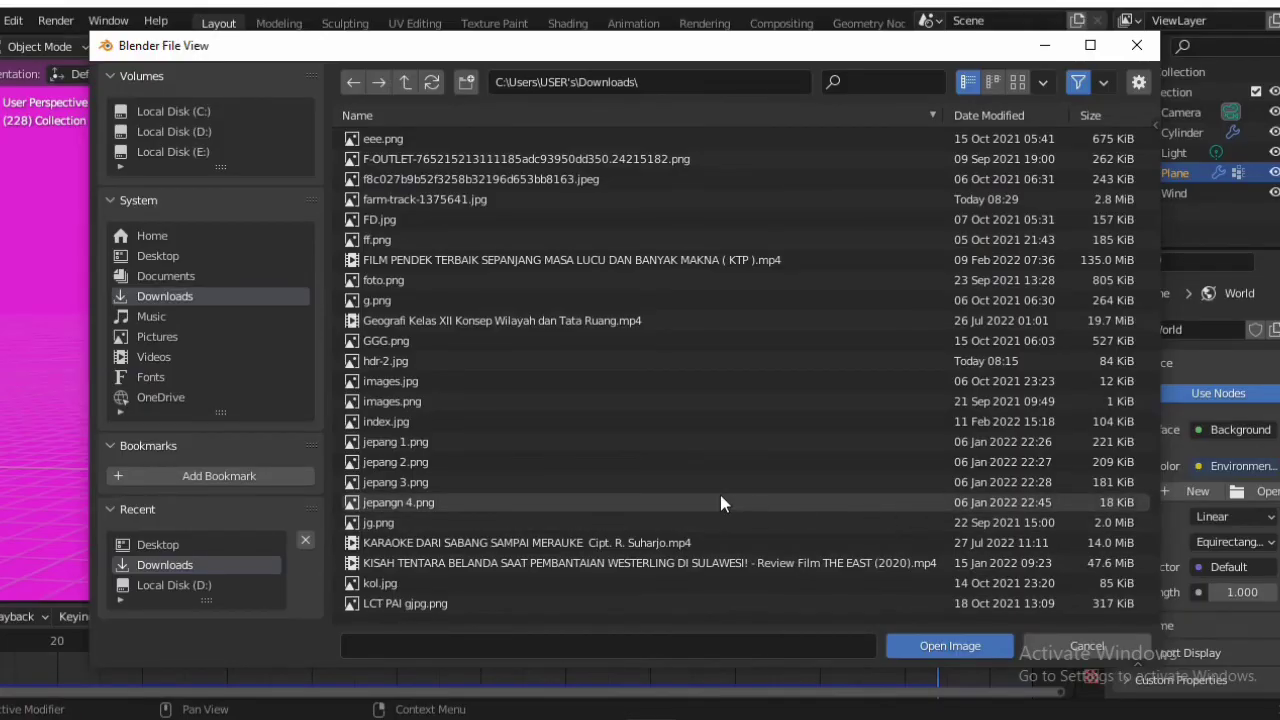
click(208, 277)
click(215, 297)
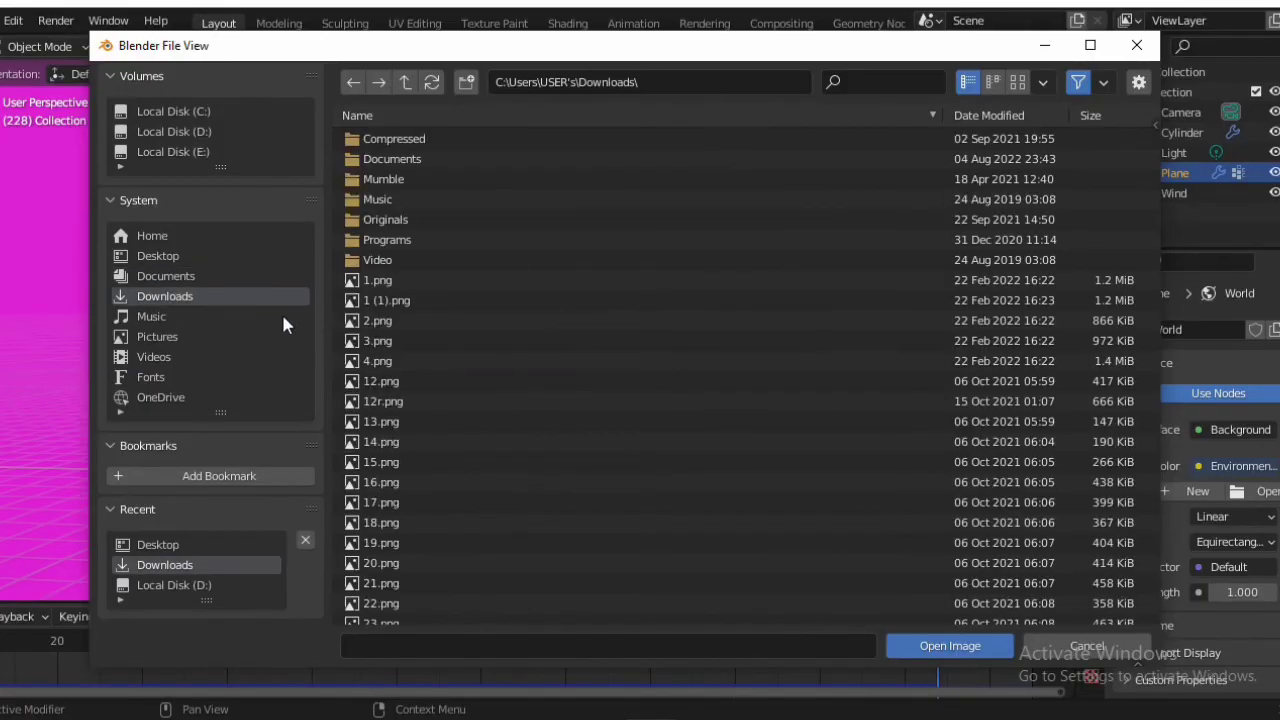
scroll(455, 420, down, 3)
scroll(448, 460, down, 10)
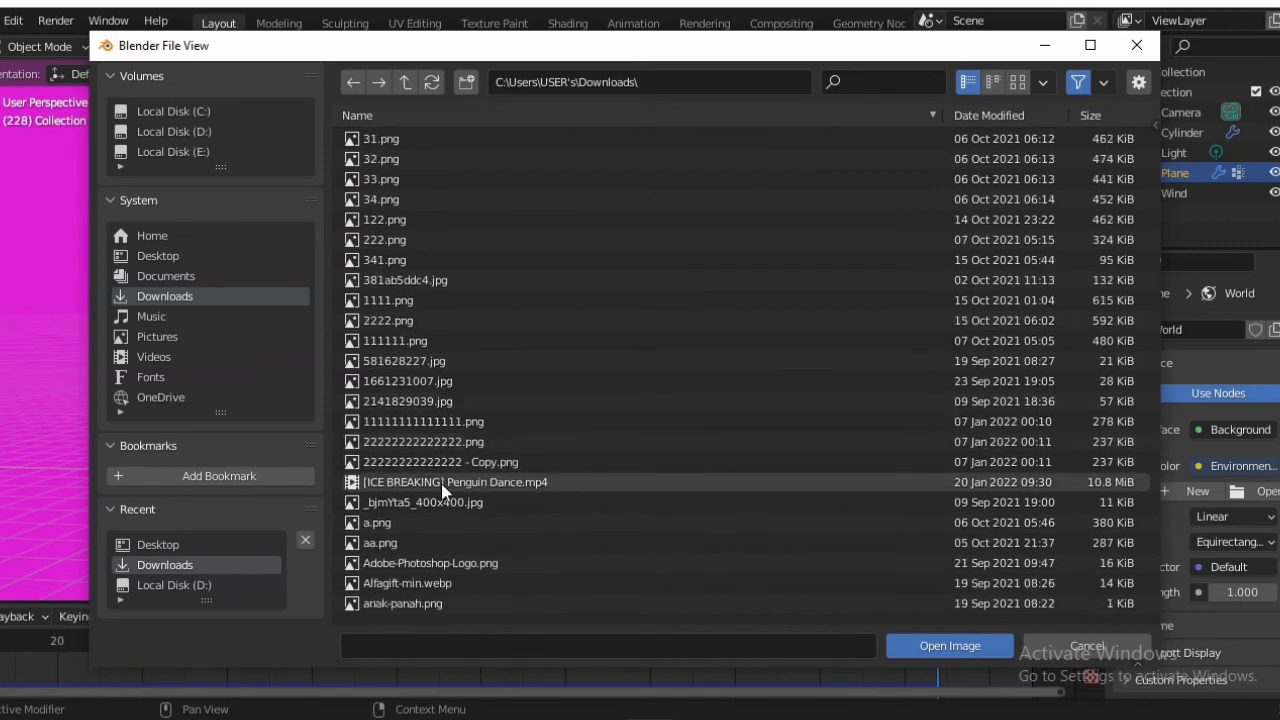
scroll(441, 490, down, 5)
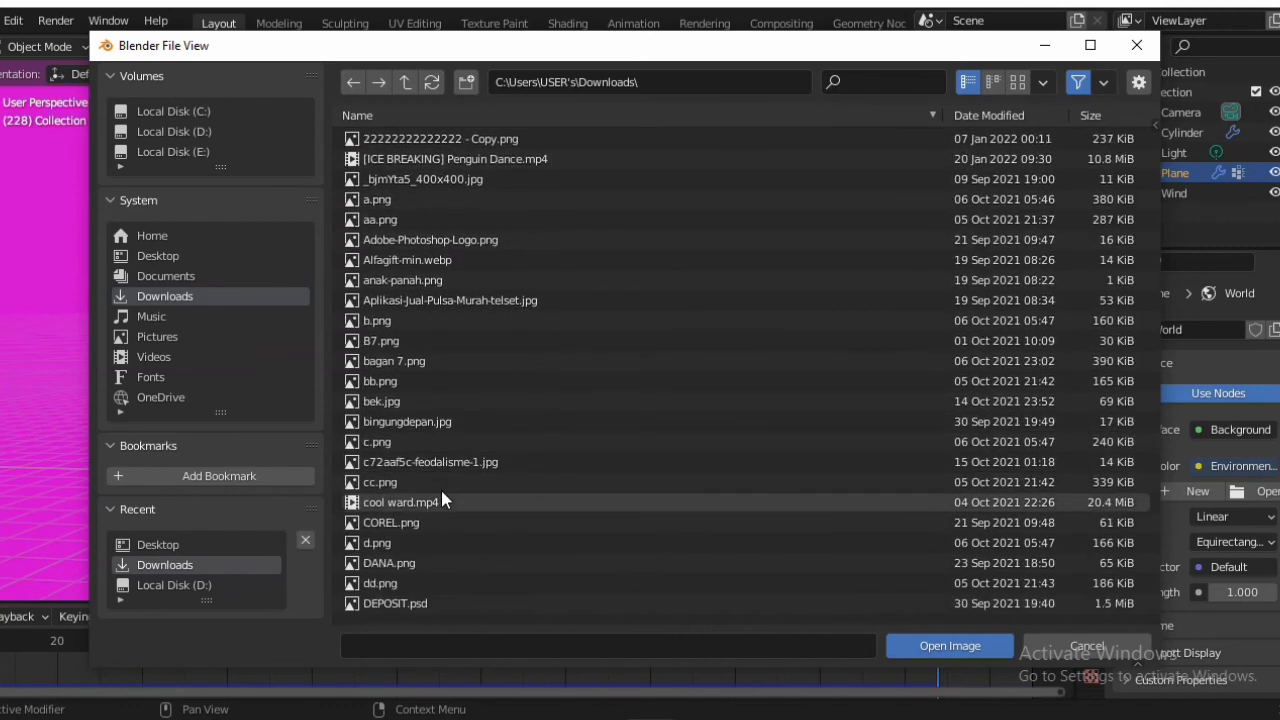
scroll(426, 576, down, 1)
double_click(426, 565)
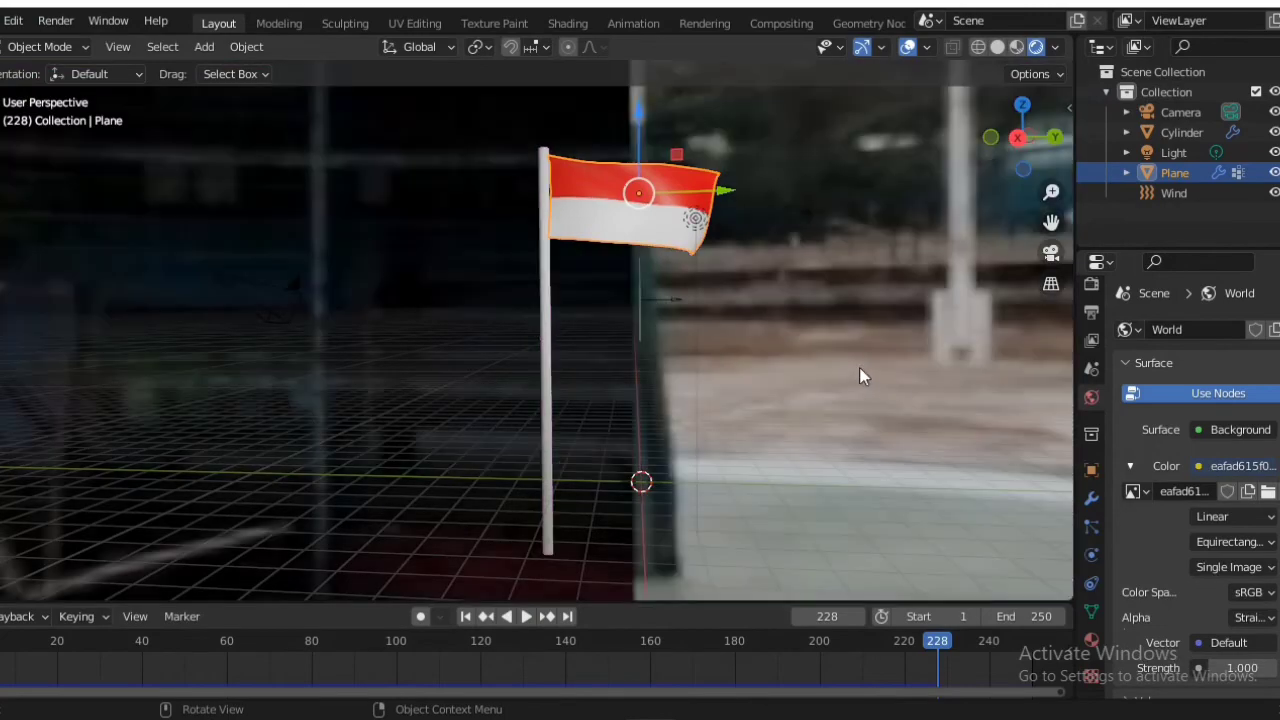
scroll(723, 356, down, 4)
middle_drag(780, 378, 420, 391)
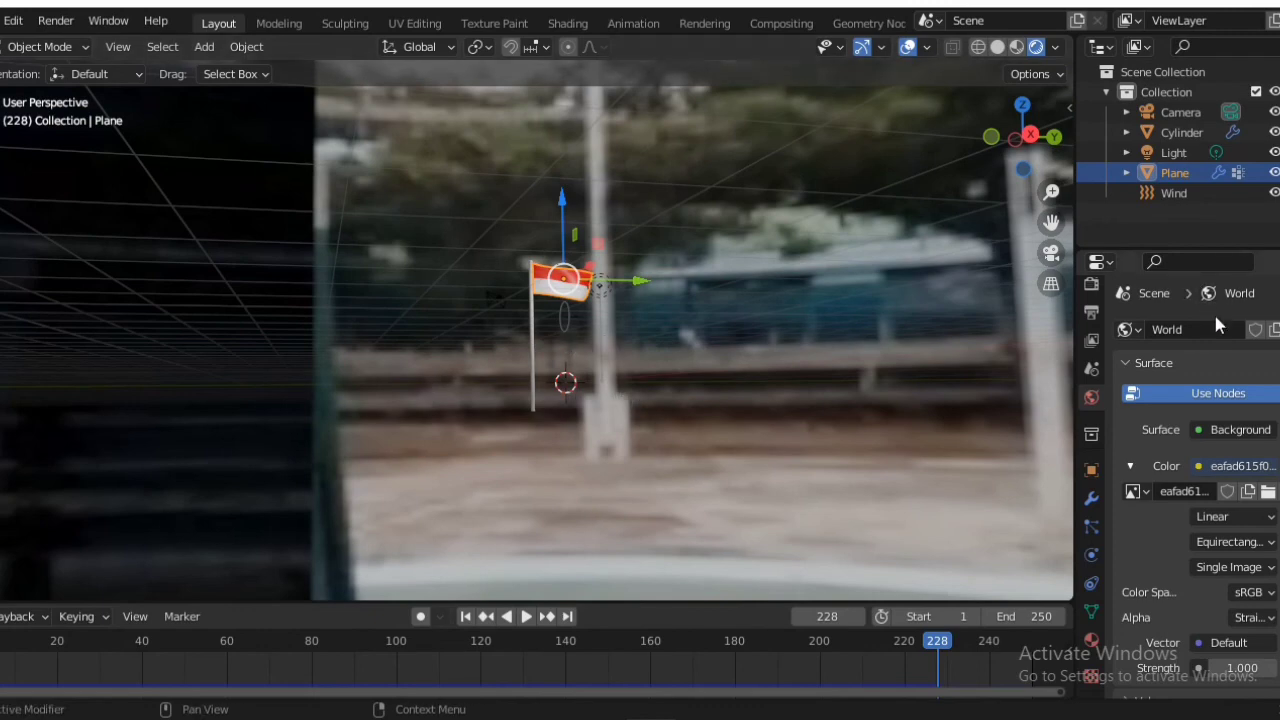
click(1200, 467)
click(1129, 467)
click(1129, 467)
click(1221, 463)
click(1200, 468)
click(1136, 491)
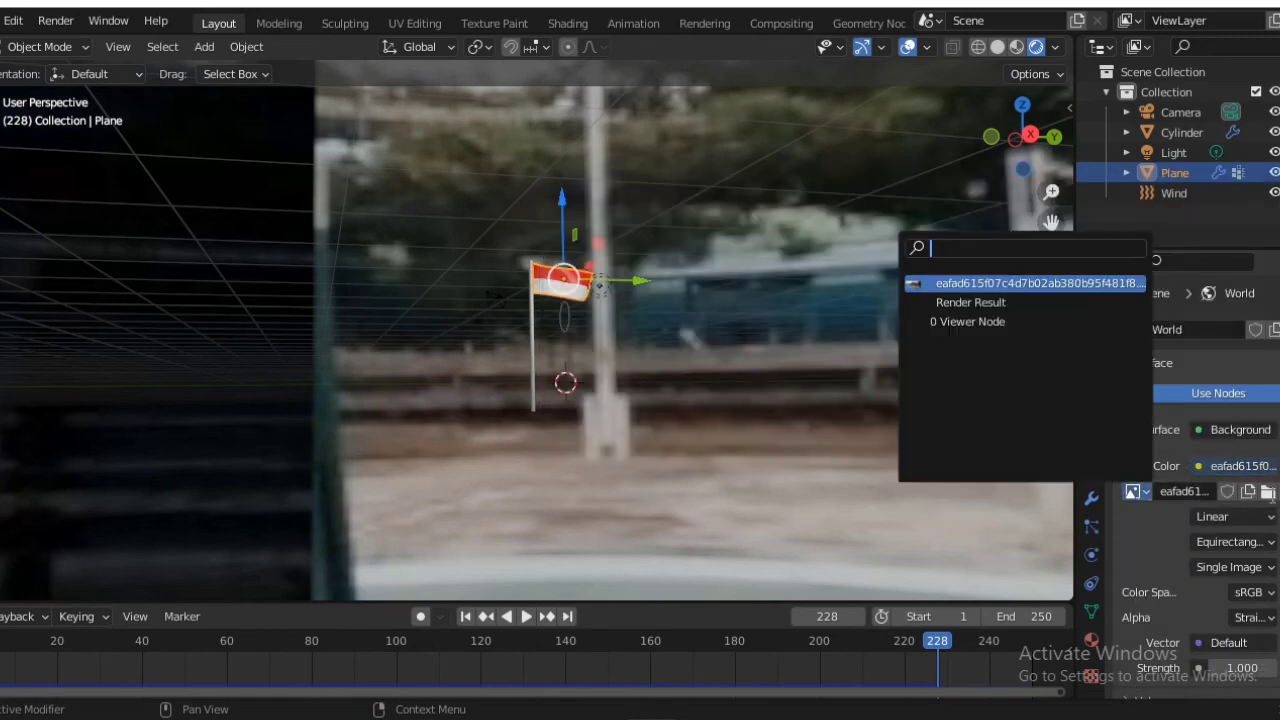
click(1268, 492)
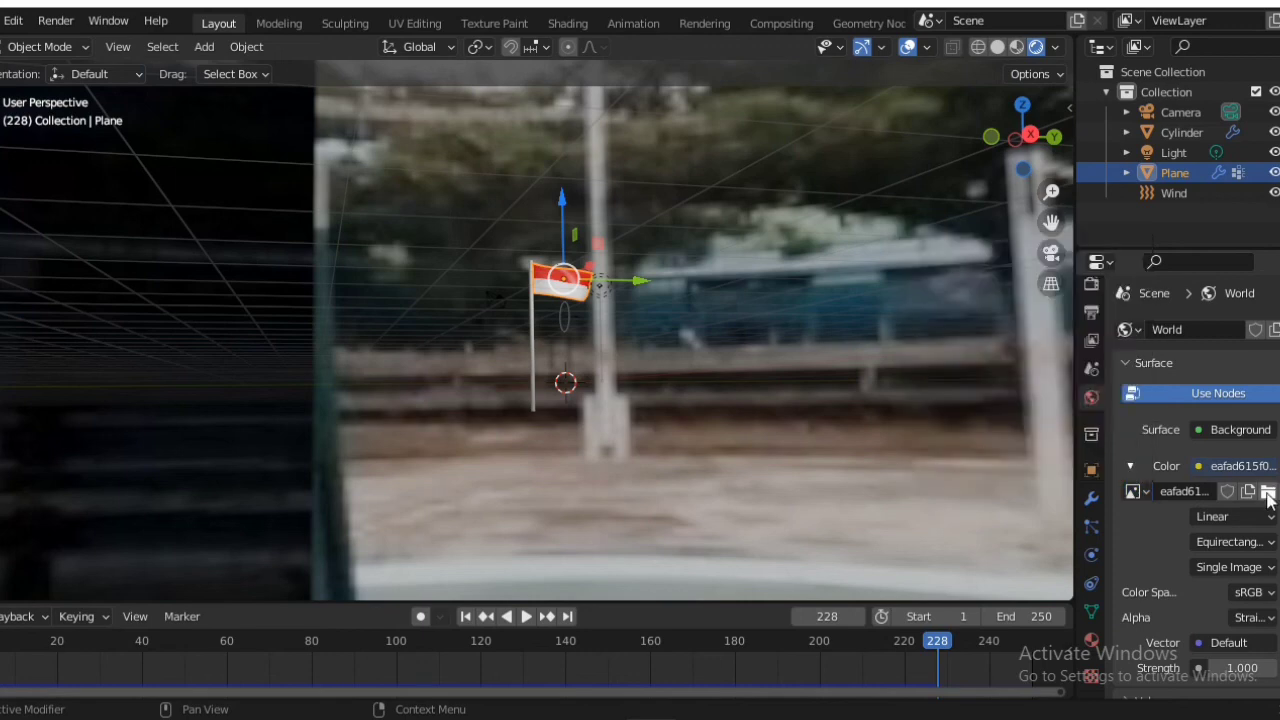
click(1199, 467)
- Replace the World's environment texture image with railway-hdr-1362330(3).jpg from the Downloads folder
click(1268, 491)
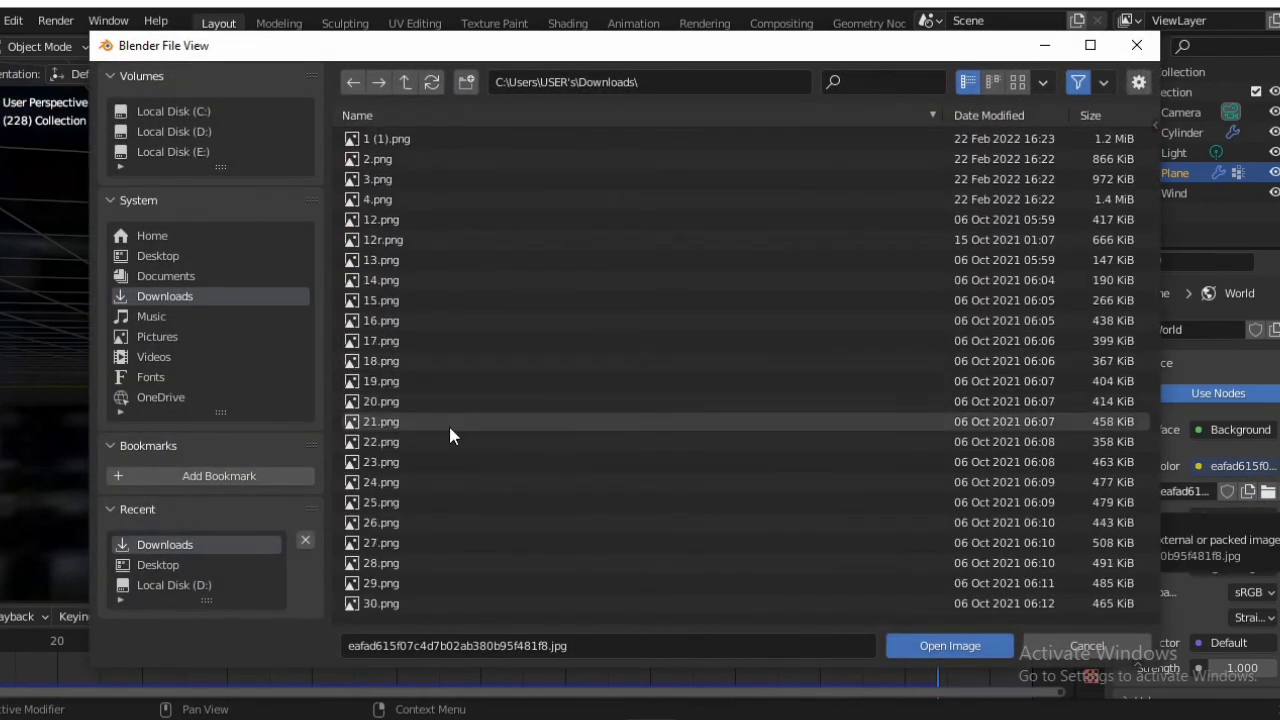
scroll(449, 428, down, 20)
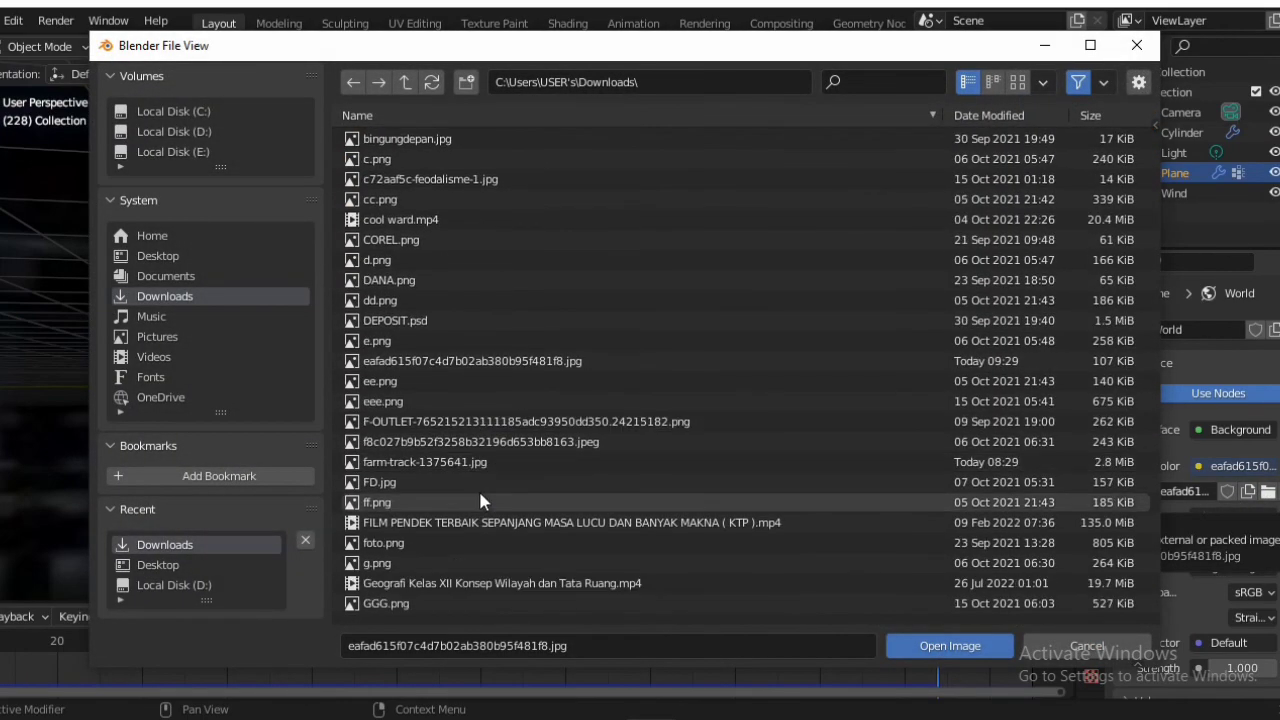
scroll(485, 500, down, 20)
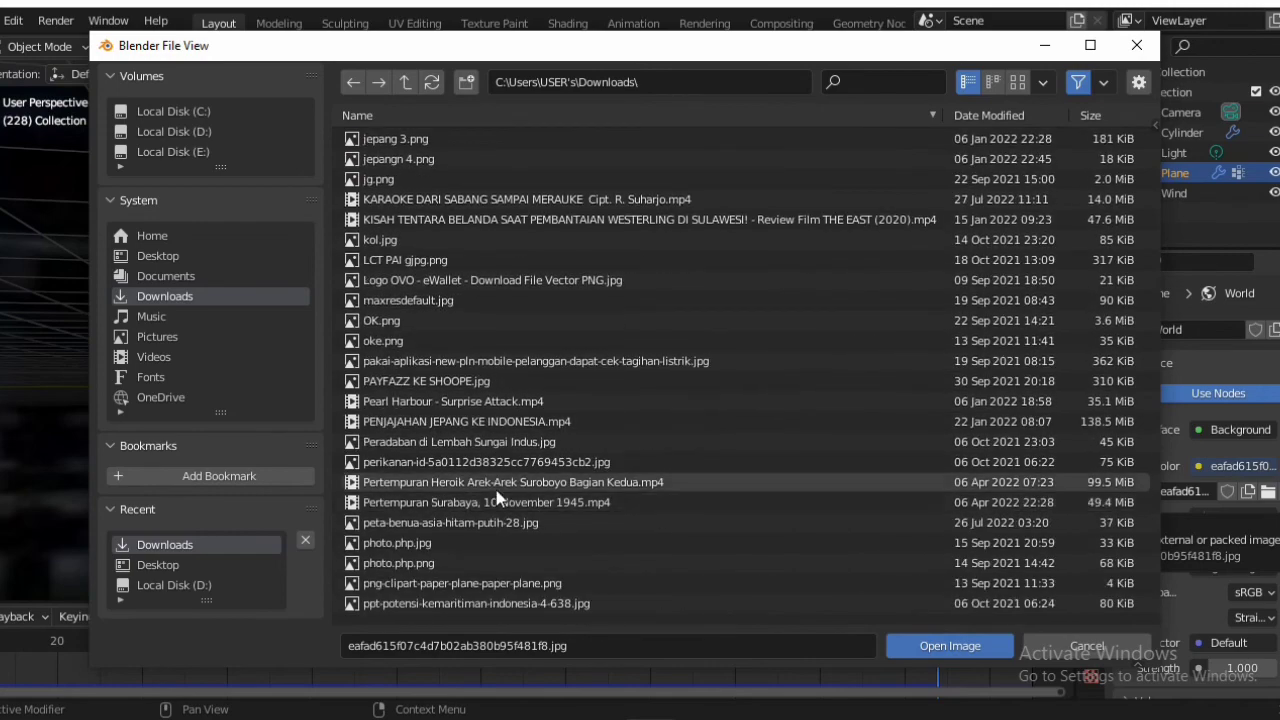
scroll(497, 490, down, 5)
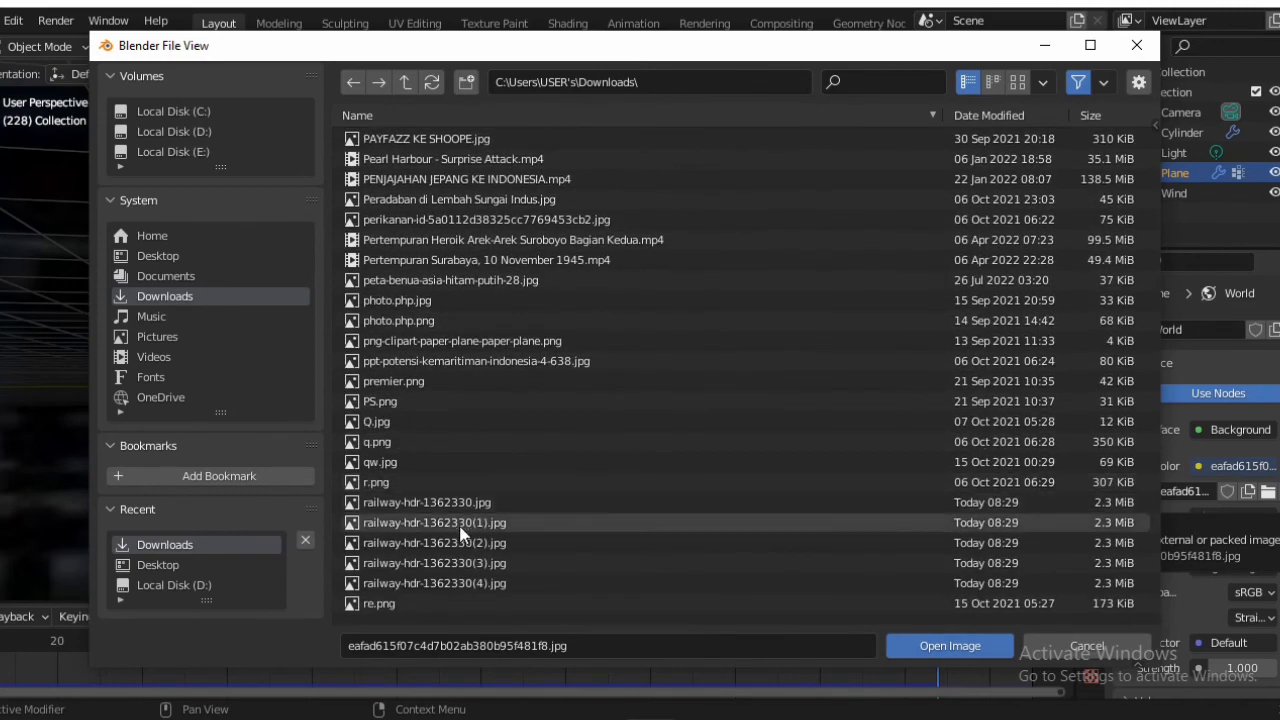
double_click(458, 561)
- Select the flagpole and play the animation, examining the waving flag against the background up close and from different angles
middle_drag(628, 450, 536, 385)
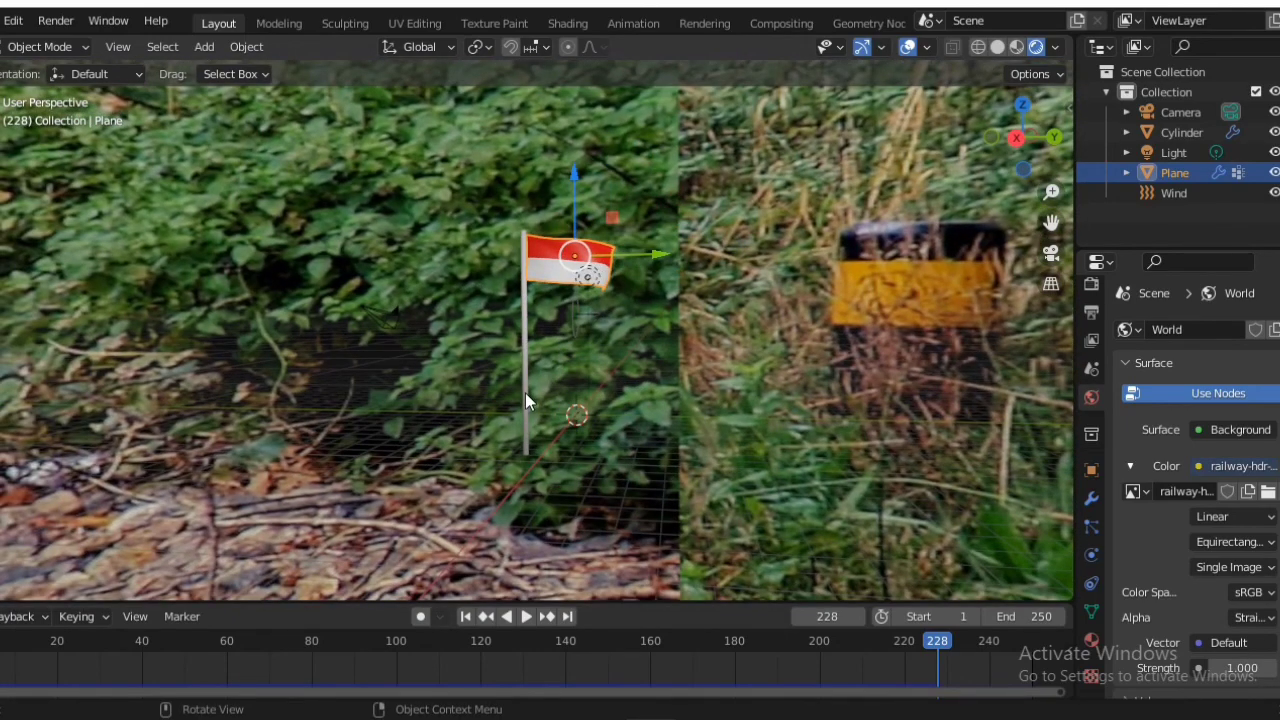
click(525, 393)
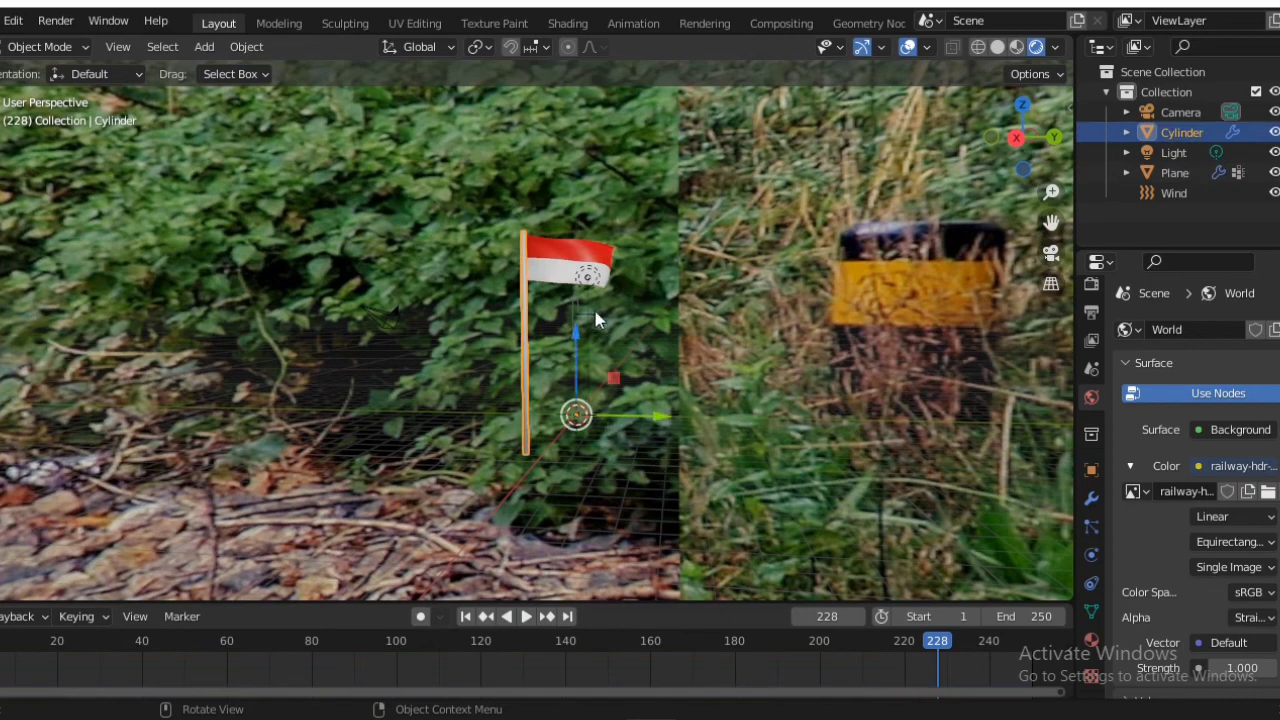
key(space)
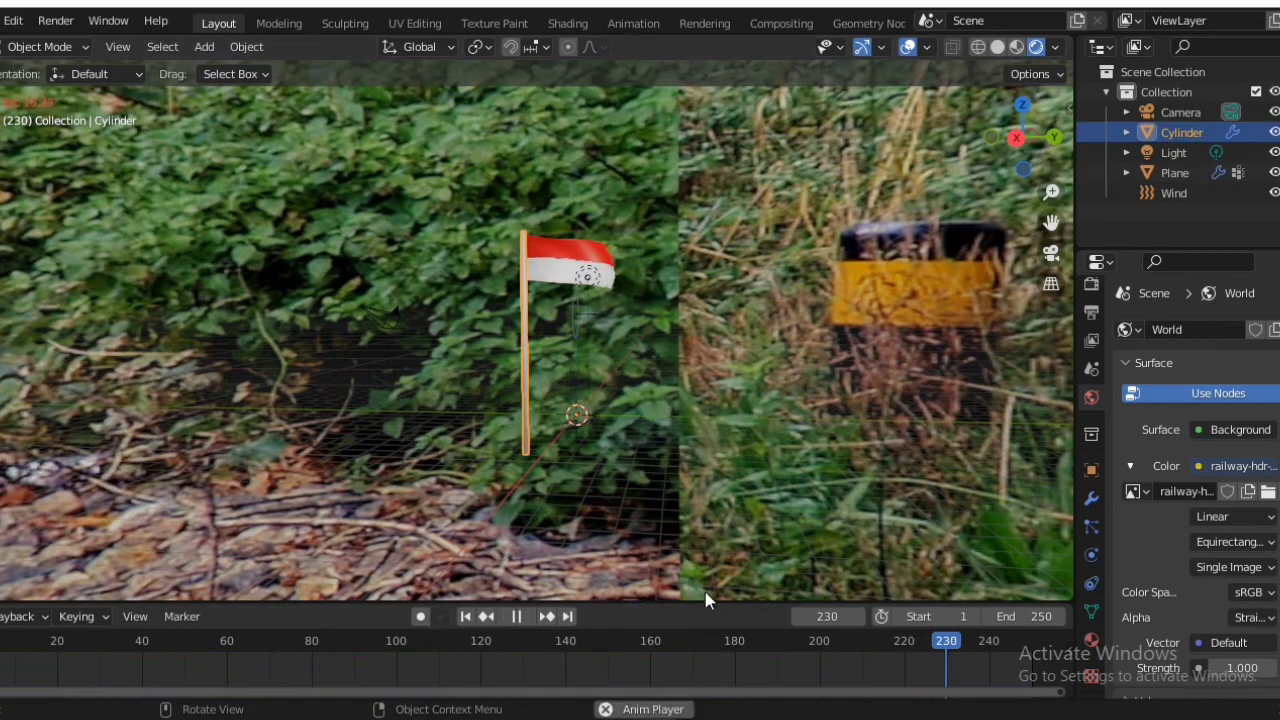
scroll(630, 385, up, 3)
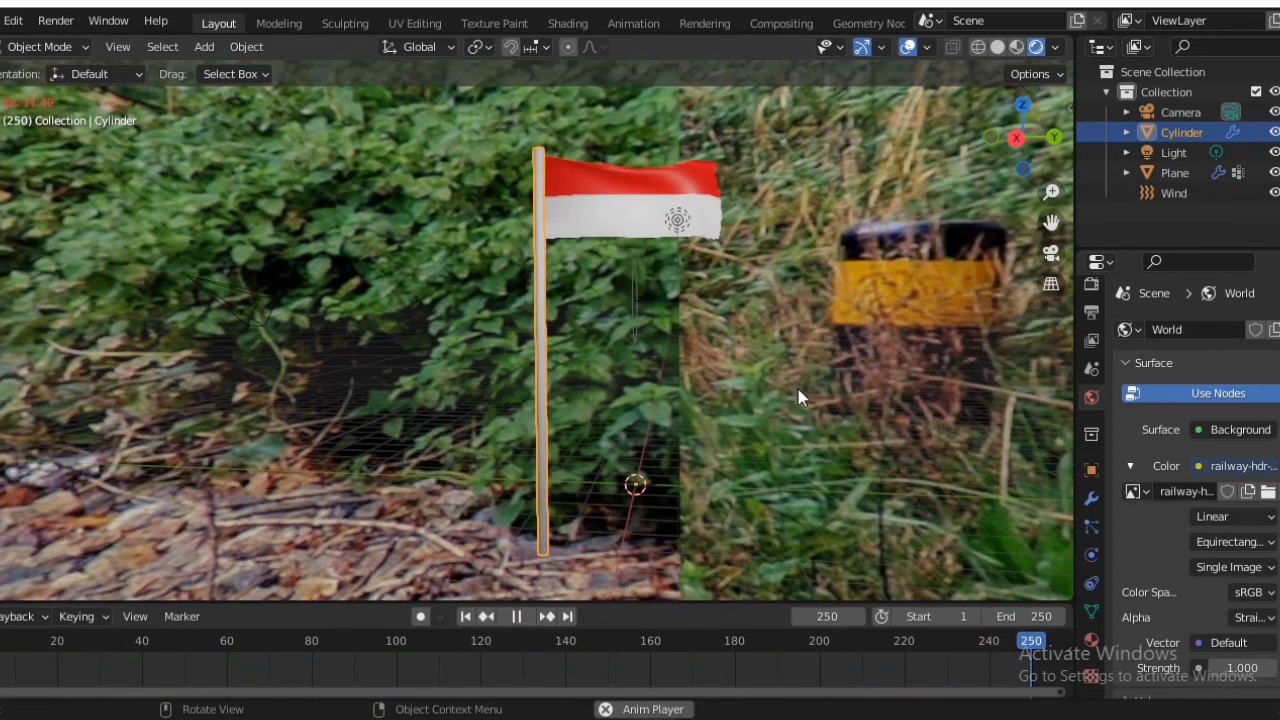
scroll(805, 390, up, 2)
scroll(832, 394, down, 1)
middle_drag(833, 394, 786, 406)
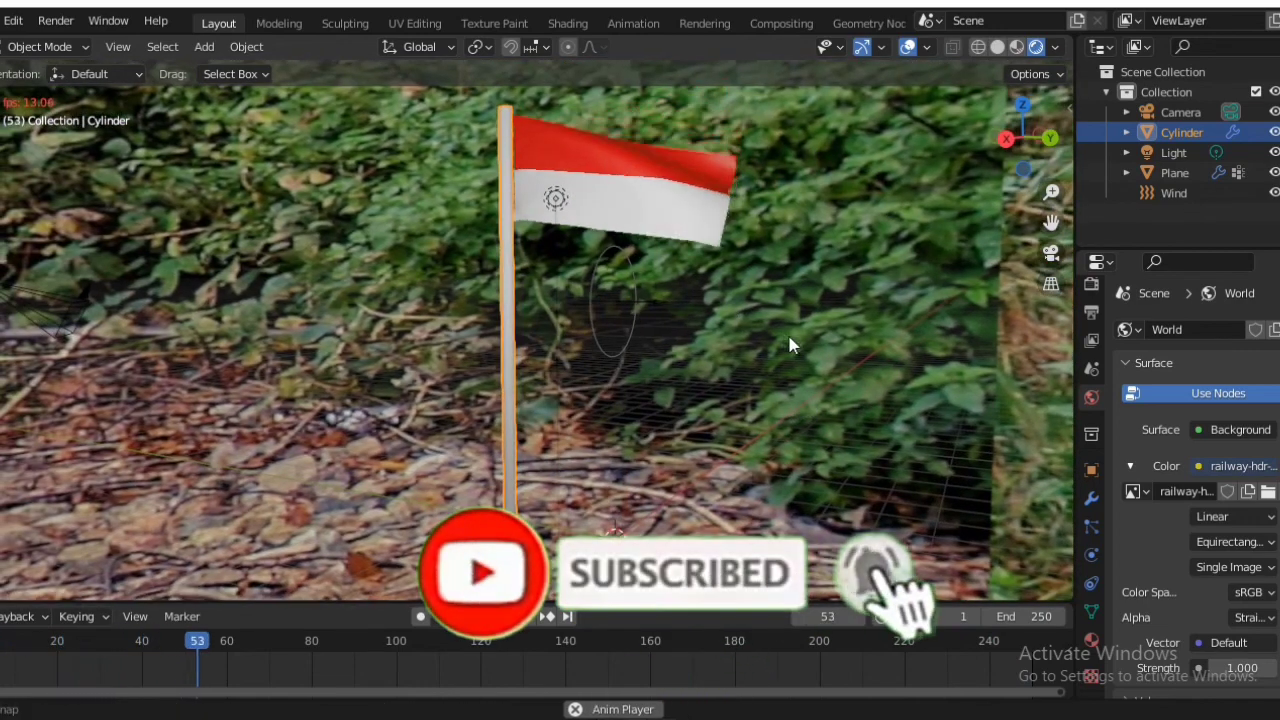
middle_drag(791, 338, 803, 347)
key(alt+Tab)
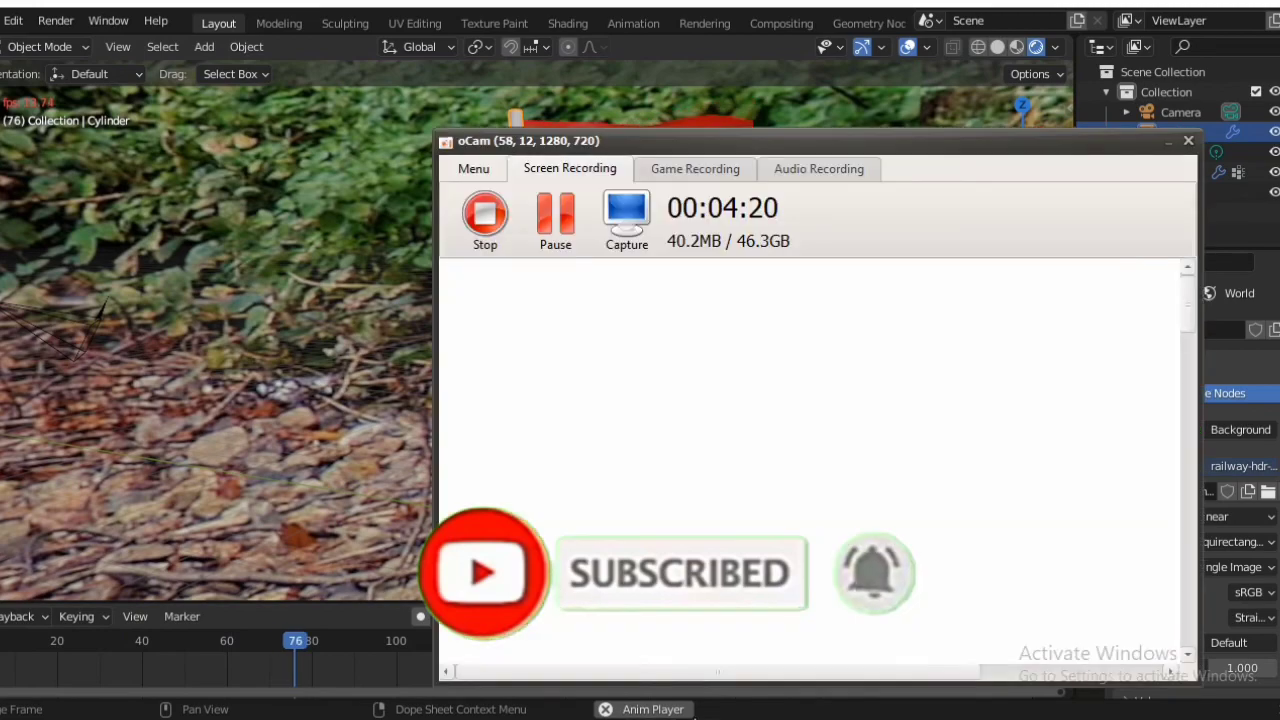